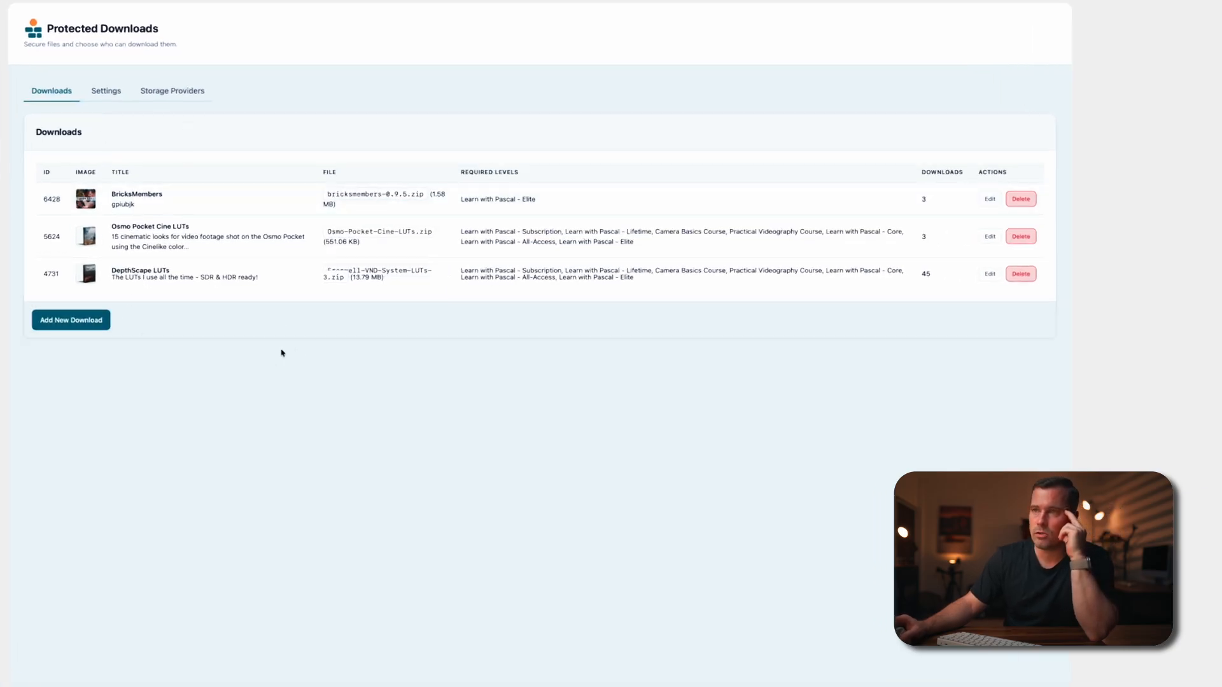
- Open the download settings and review the maximum file size and the assignable post types
left_click(105, 94)
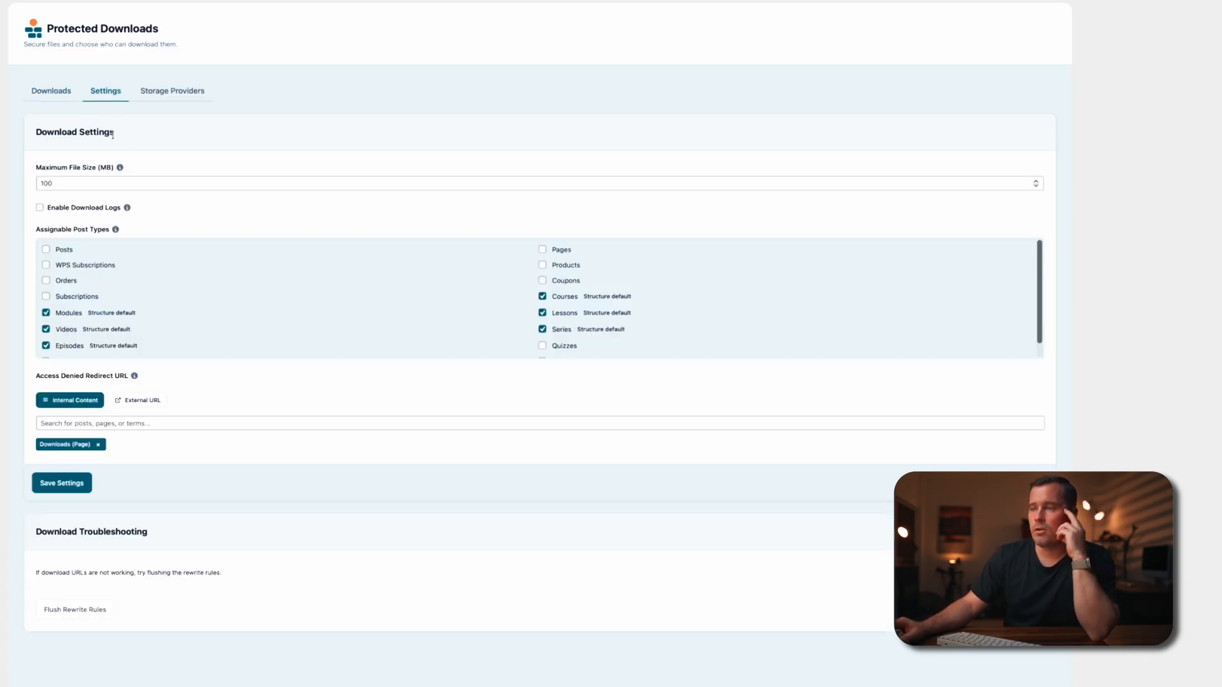
left_click(90, 181)
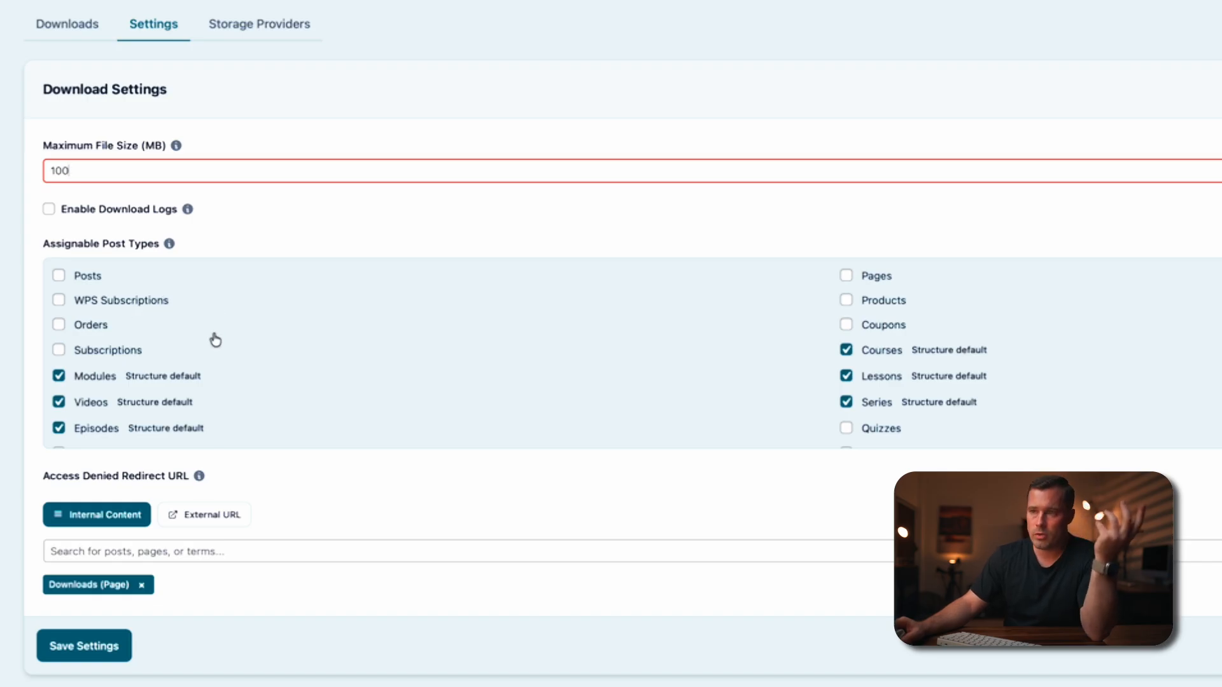
scroll(183, 346, "down", 1)
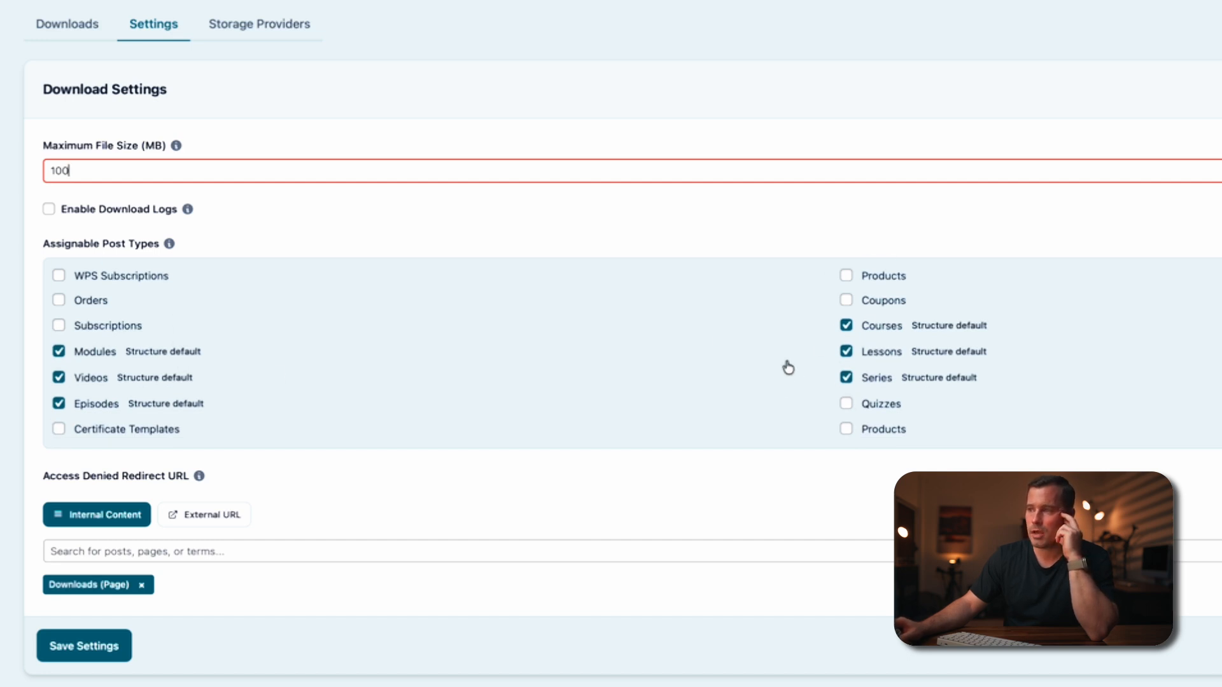
scroll(820, 361, "up", 1)
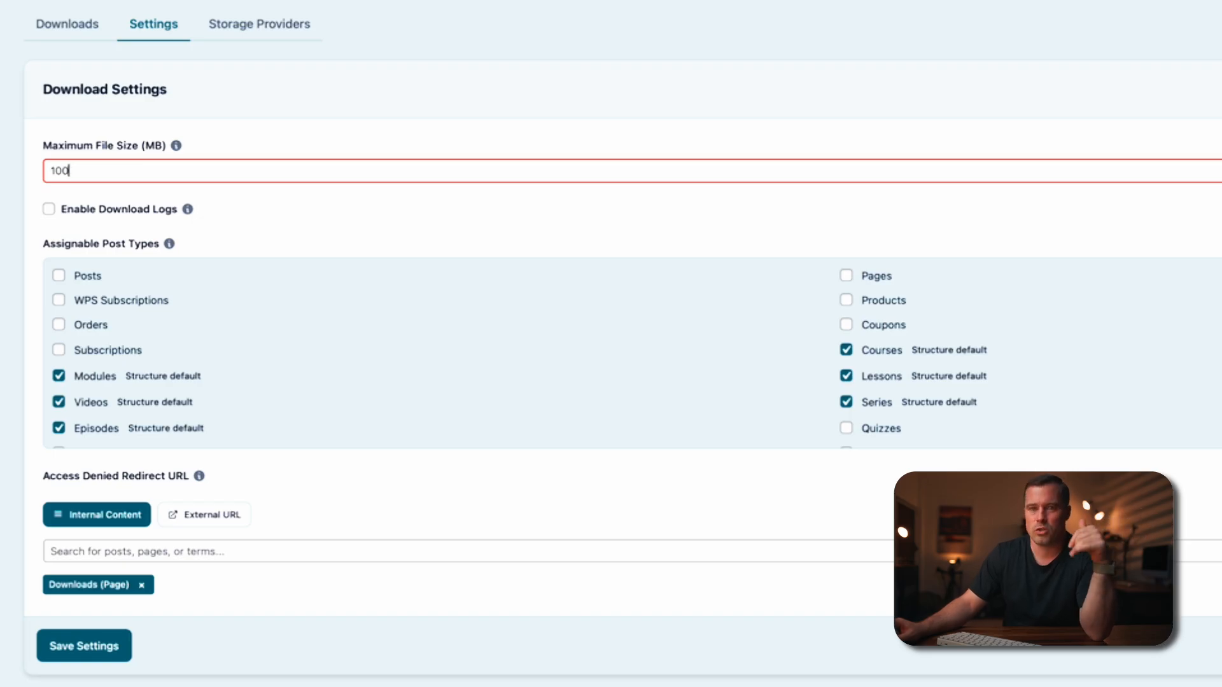
scroll(980, 320, "down", 1)
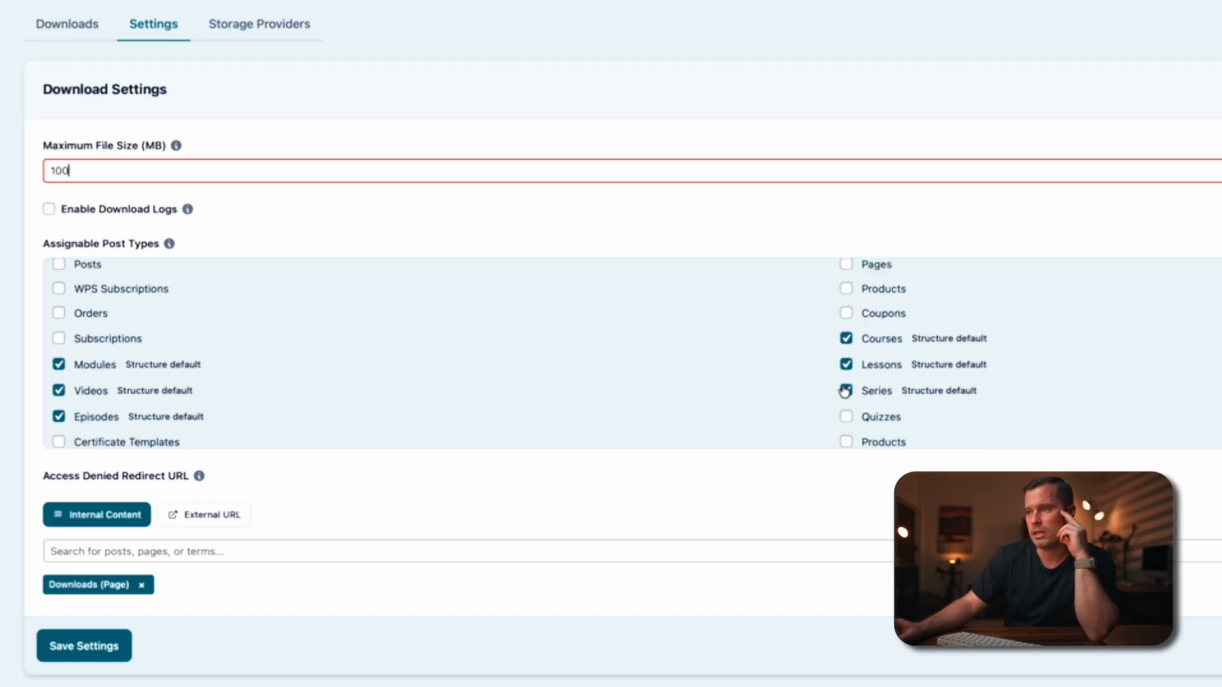
scroll(293, 360, "down", 1)
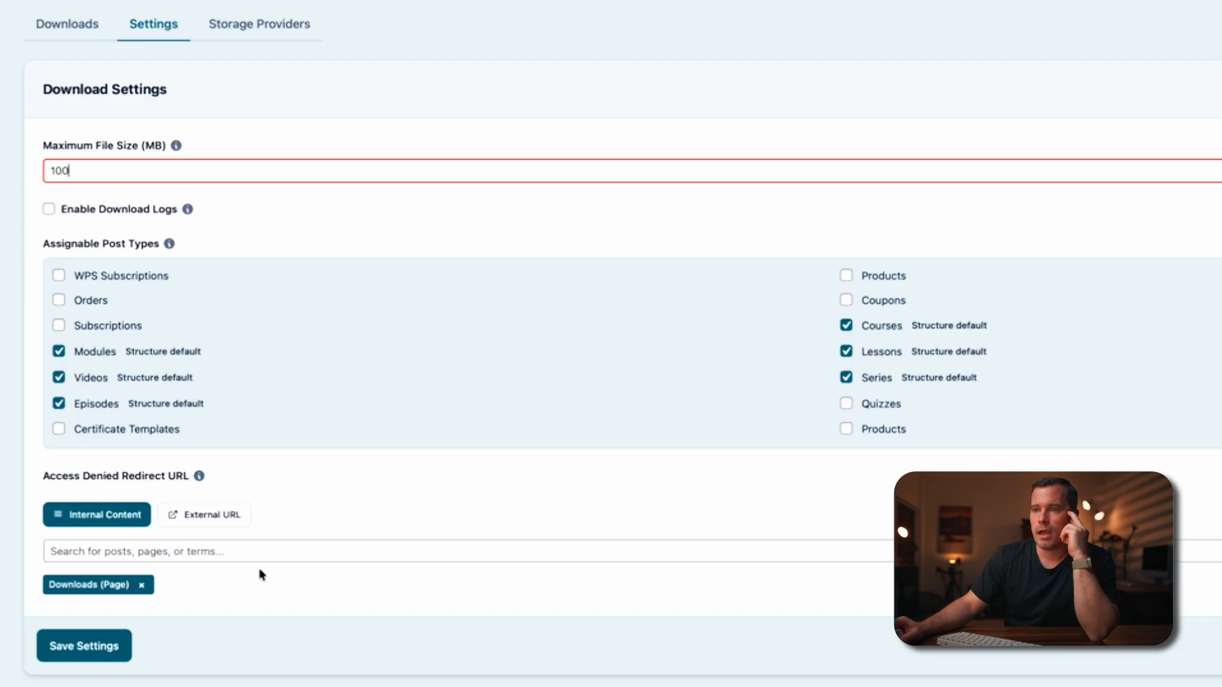
- Examine the Access Denied Redirect URL setting, switching it to External URL and back to Internal Content
left_click(199, 551)
scroll(200, 558, "down", 3)
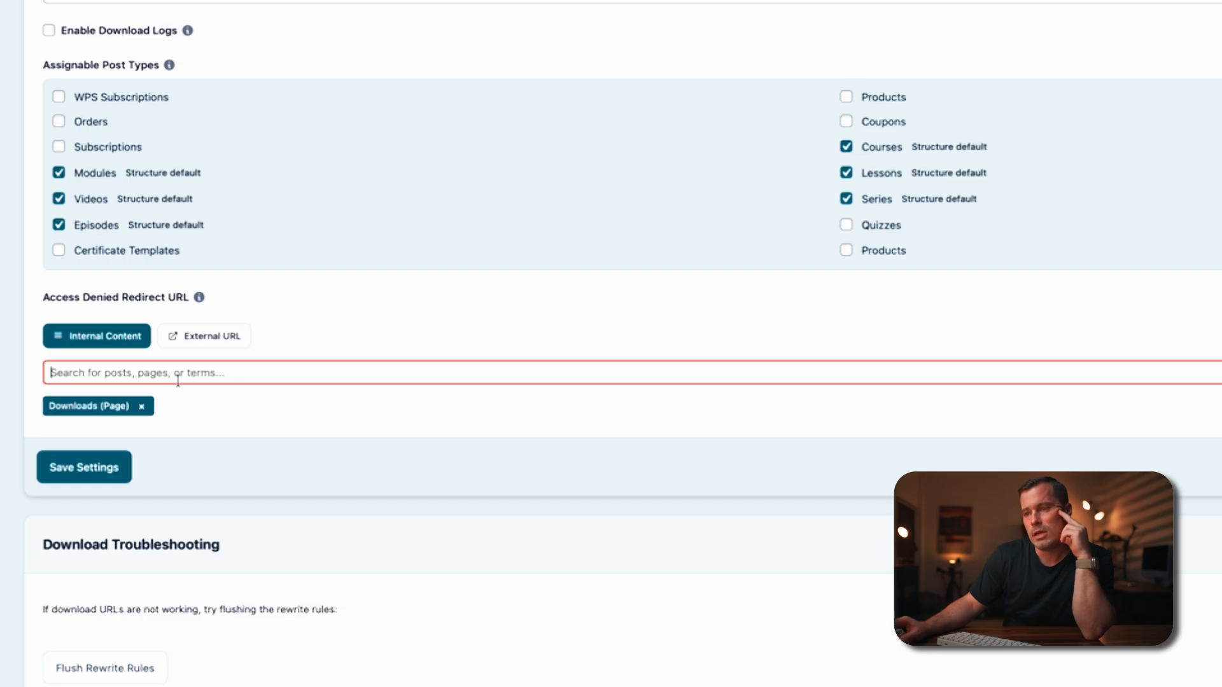
left_click(225, 344)
left_click(118, 349)
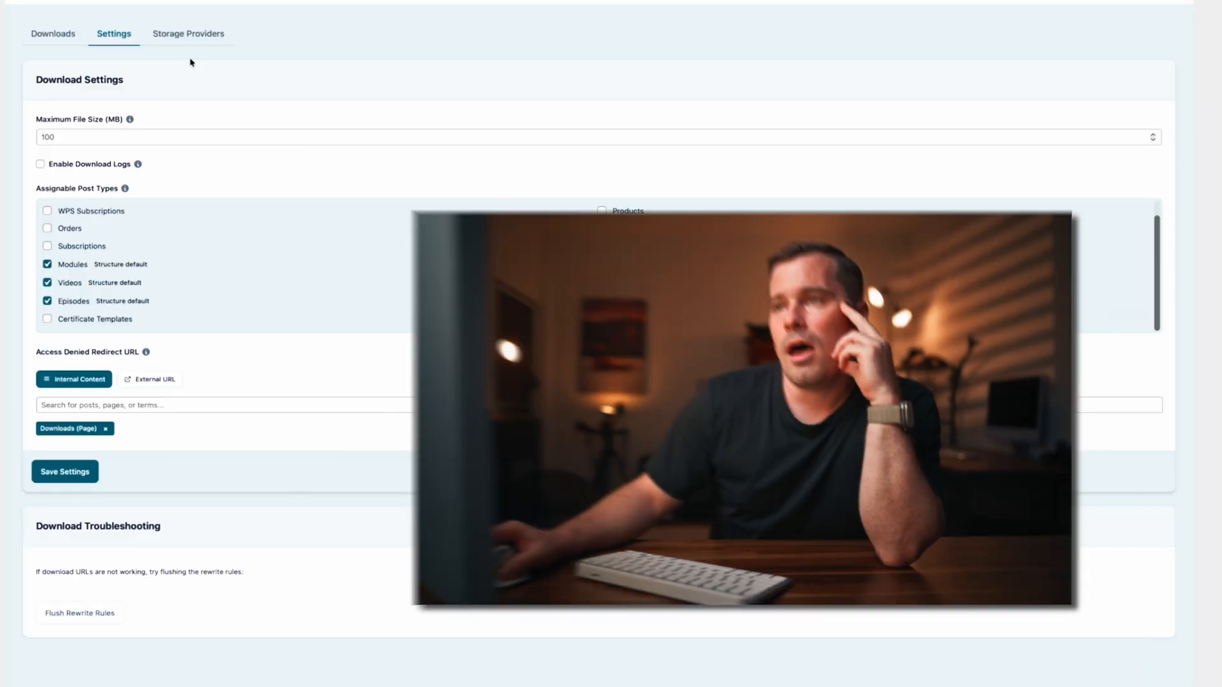
- Examine the available active storage providers and the S3-compatible provider options, keeping S3-Compatible Storage and Cloudflare R2
left_click(173, 41)
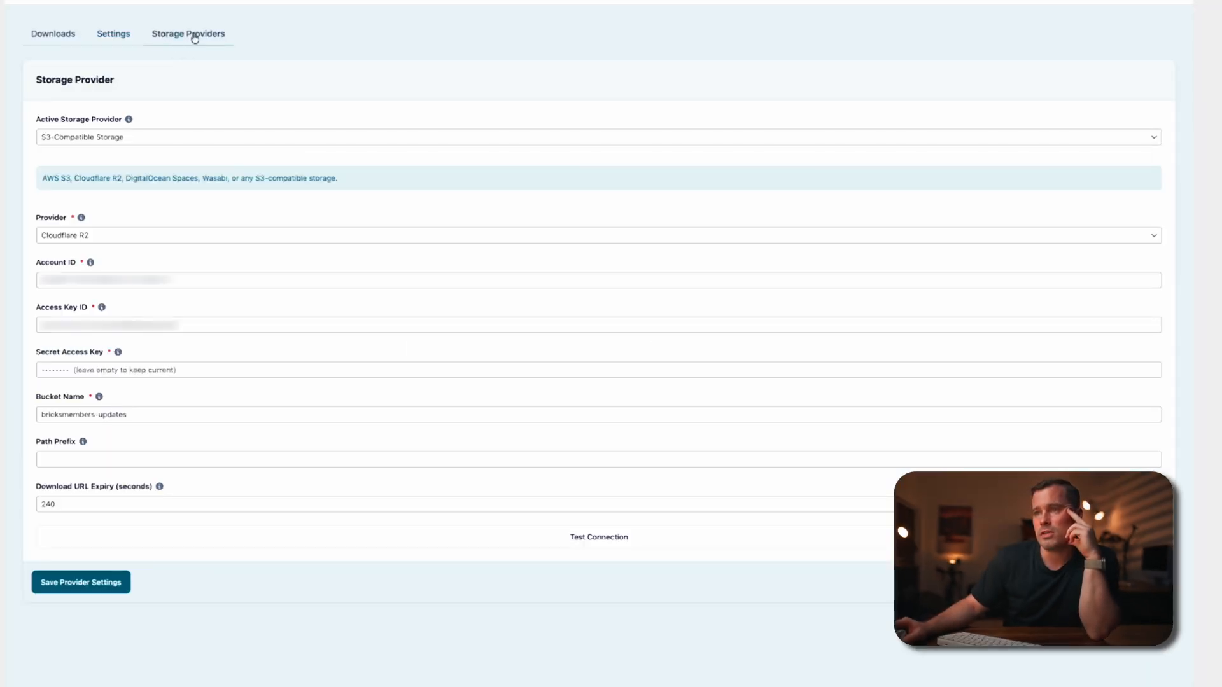
left_click(136, 137)
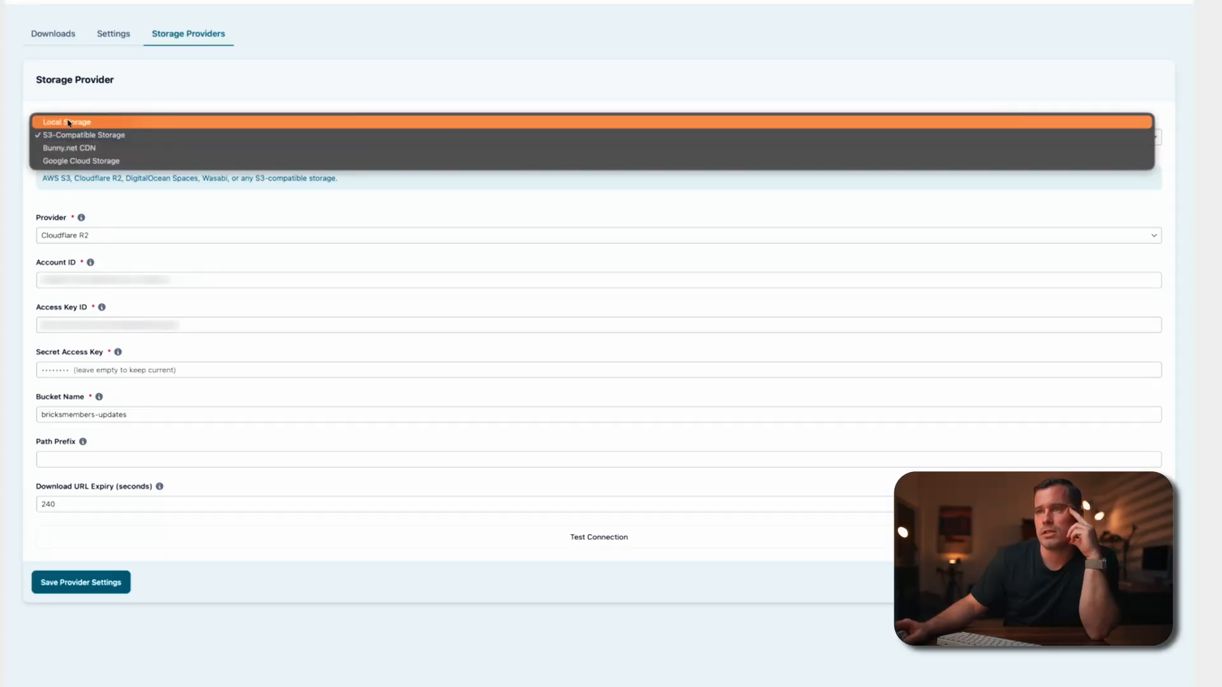
left_click(218, 90)
left_click(128, 131)
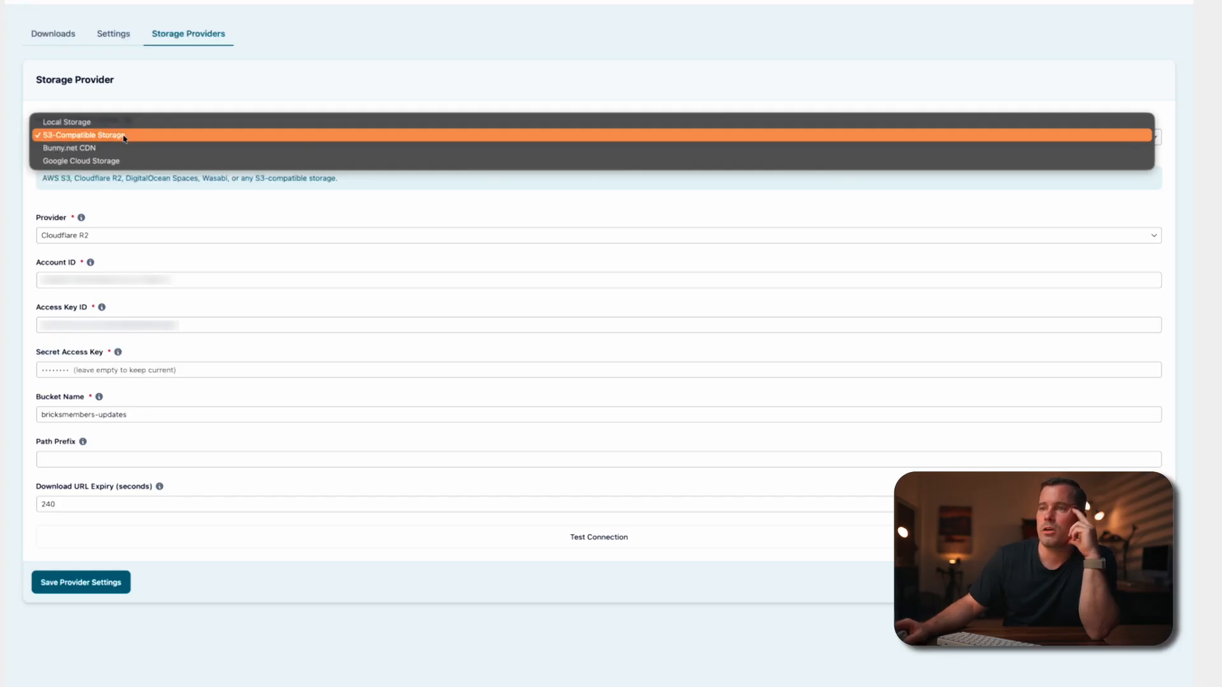
left_click(281, 89)
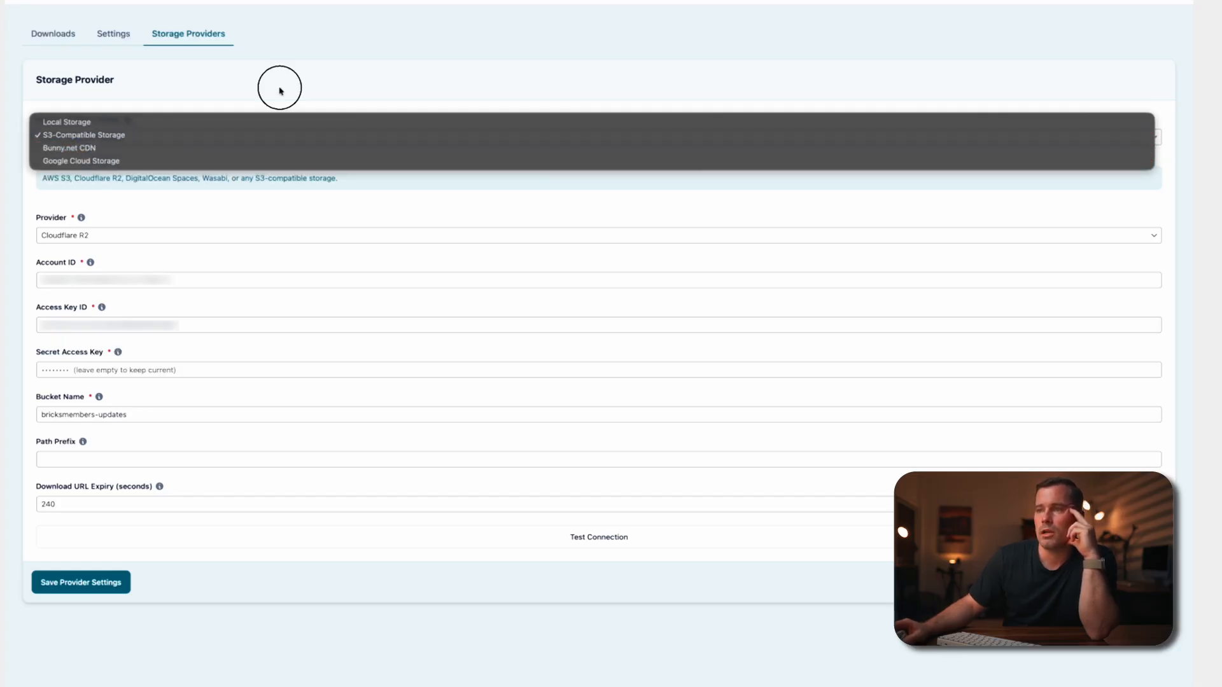
left_click(89, 235)
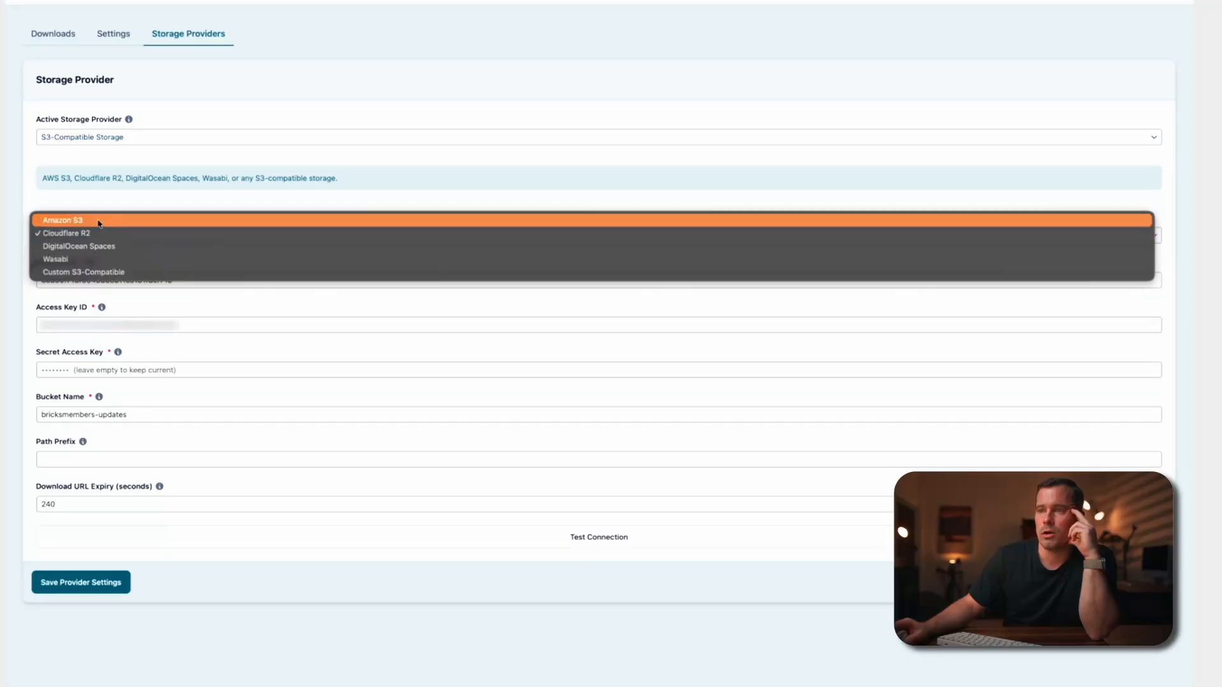
left_click(214, 191)
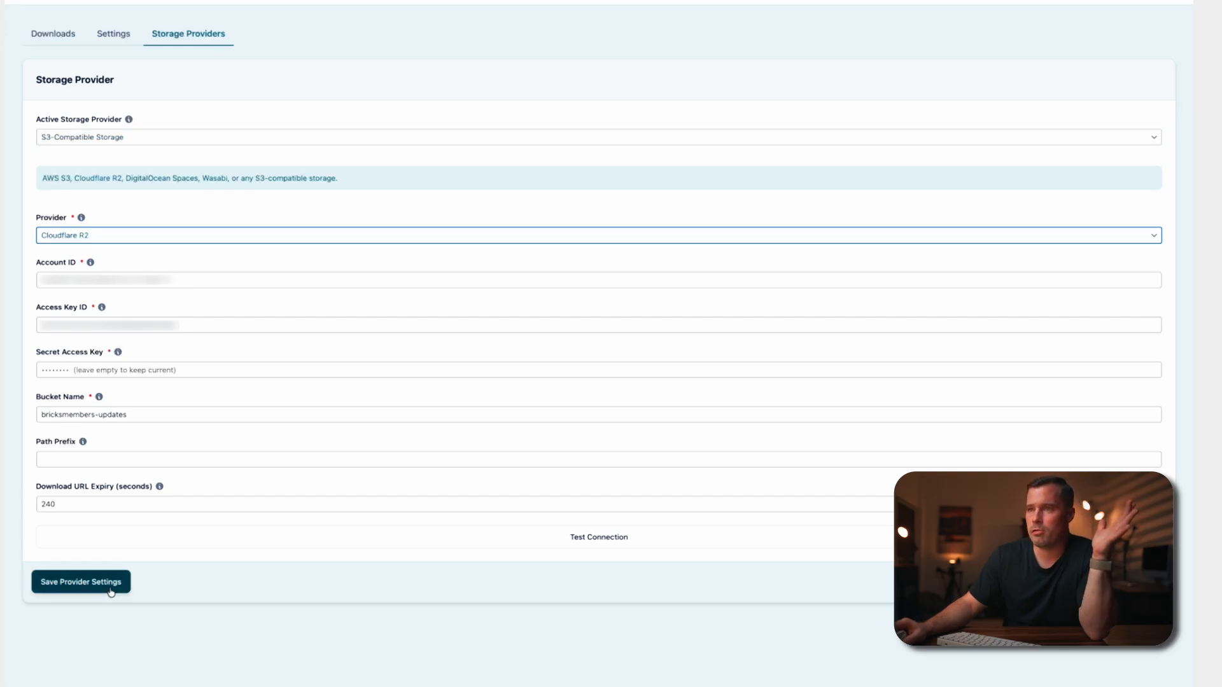
- Start a new download entry, open the local file chooser for its upload, and close it without selecting a file
left_click(59, 37)
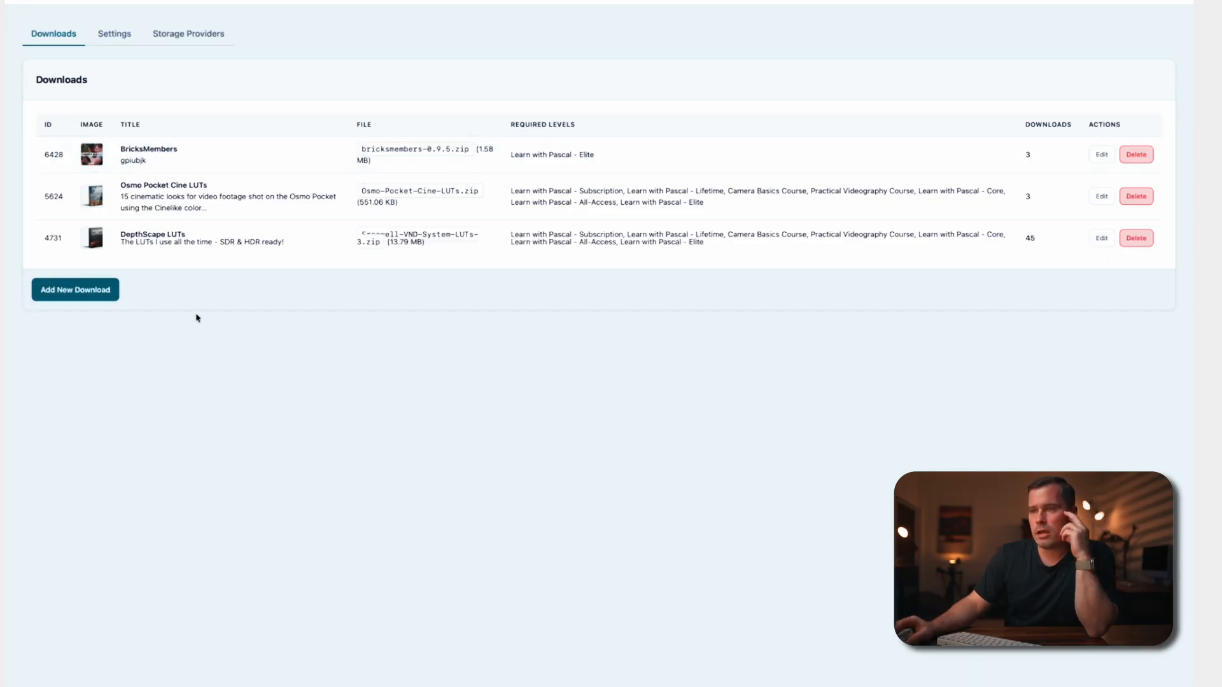
left_click(108, 290)
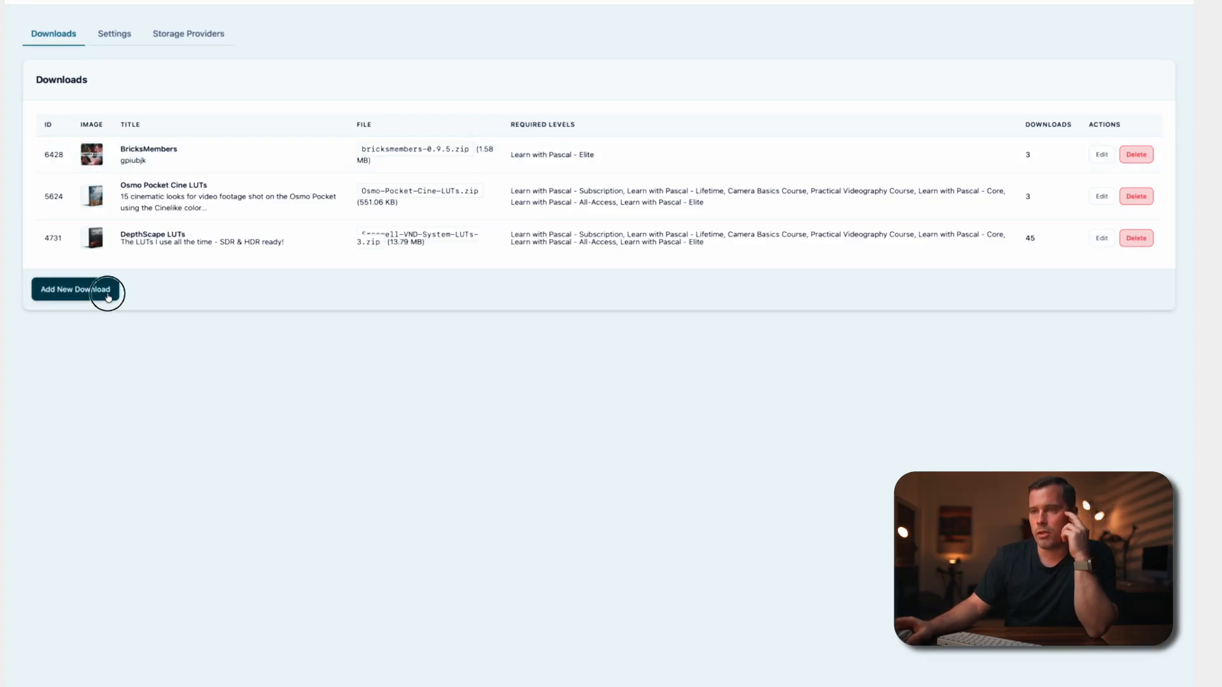
scroll(126, 132, "down", 1)
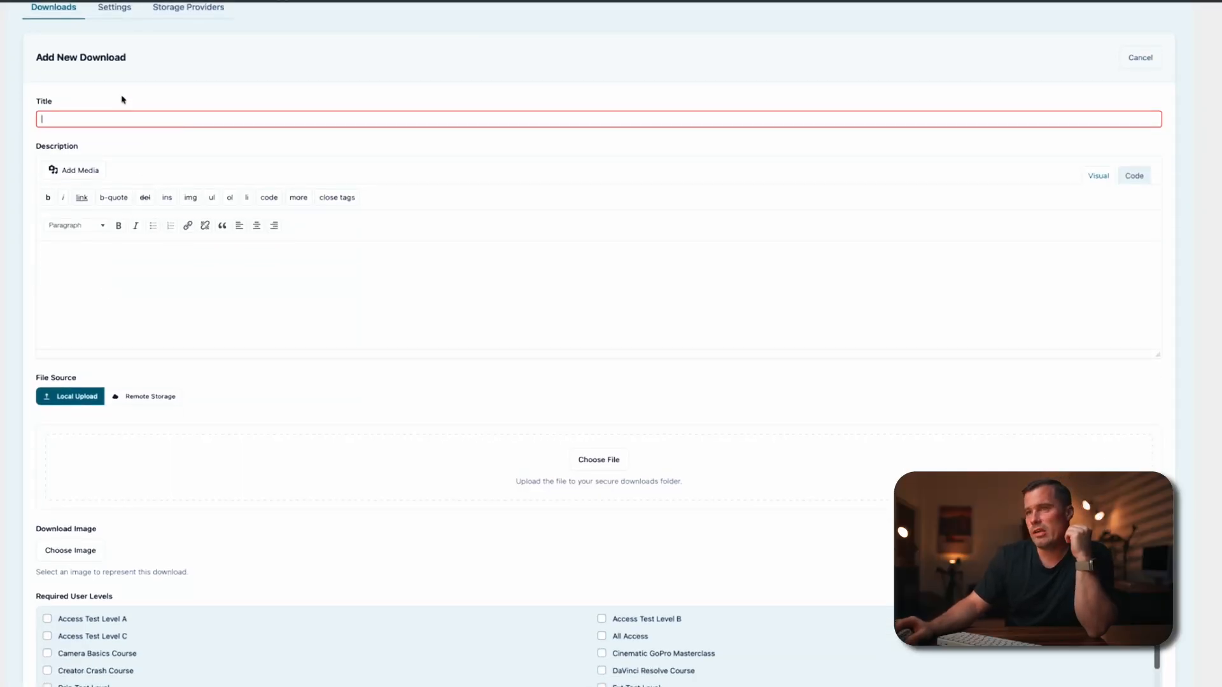
left_click(123, 273)
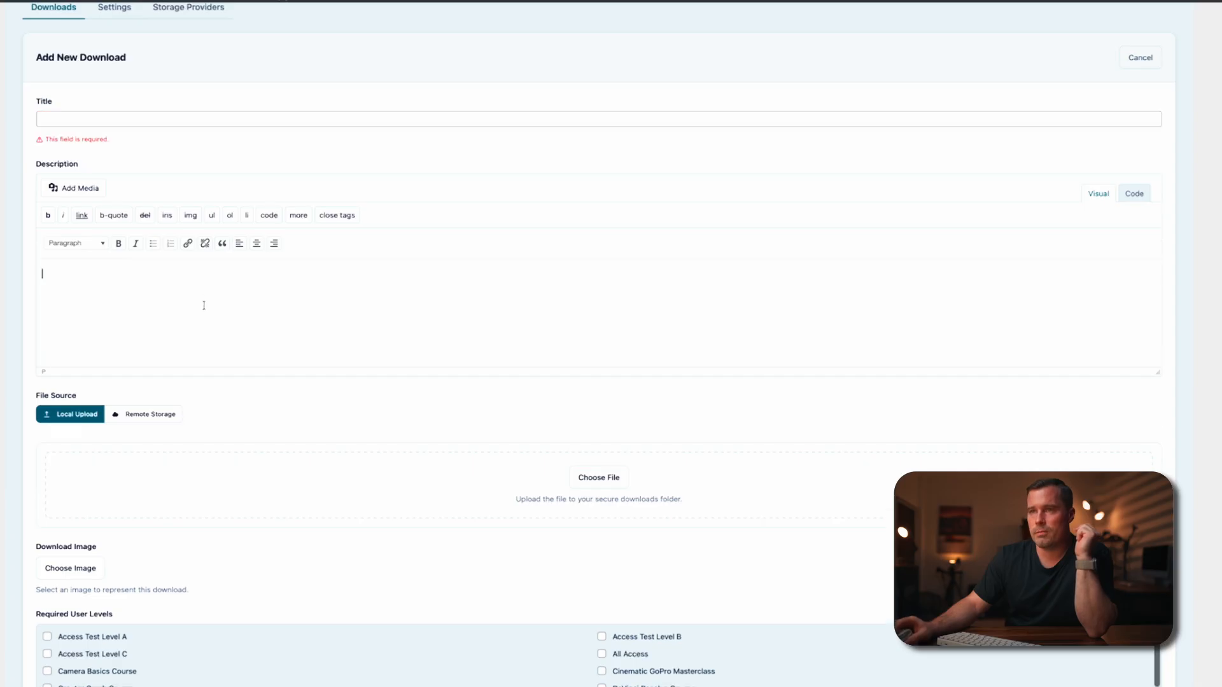
scroll(193, 504, "down", 4)
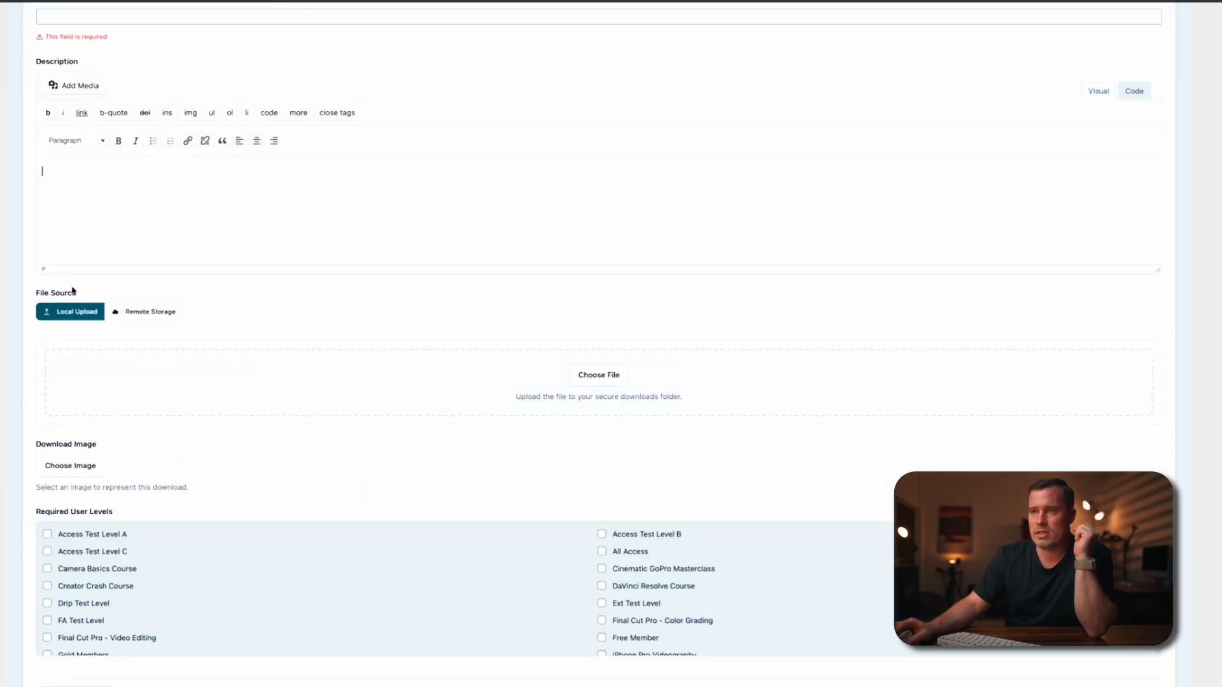
left_click(598, 377)
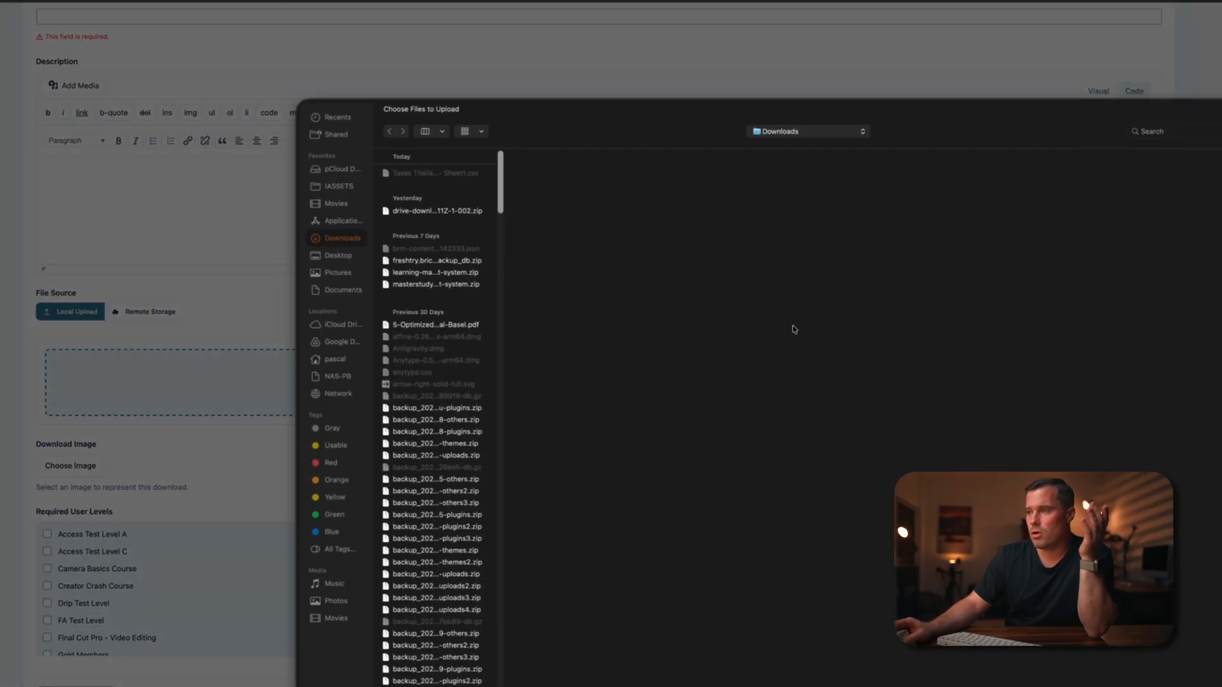
key("Escape")
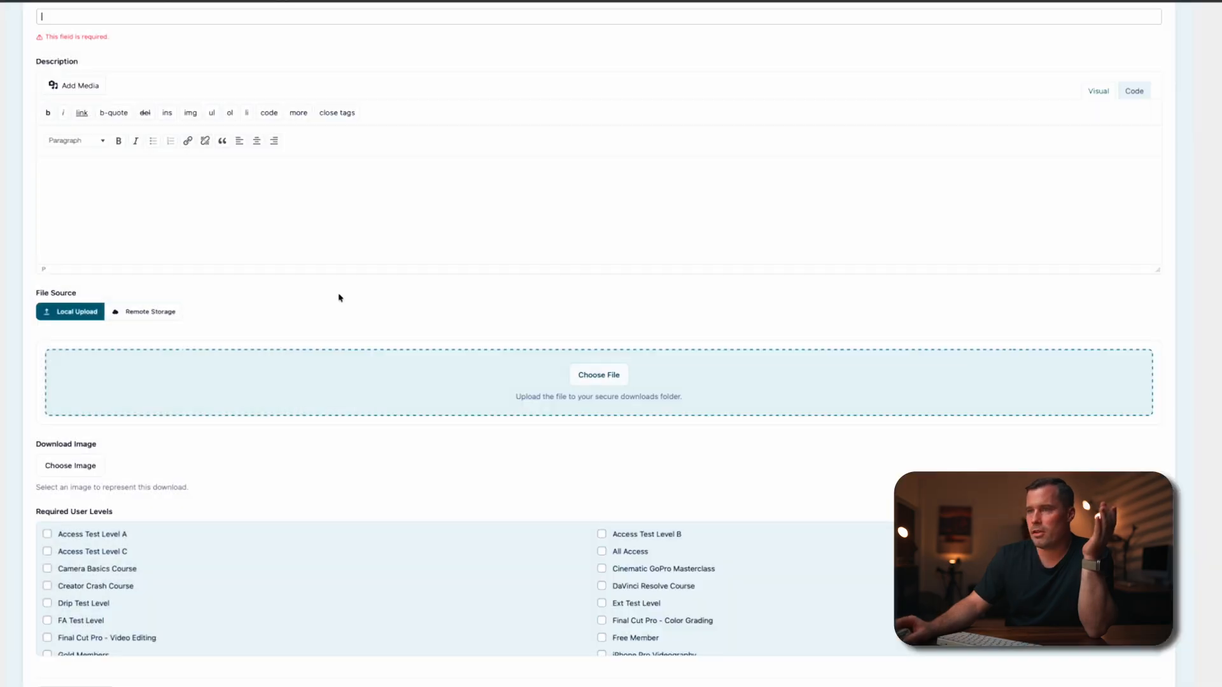
- Set the new download's file source to Remote Storage, look through the remote files in an enlarged picker, and close it without selecting one
left_click(159, 311)
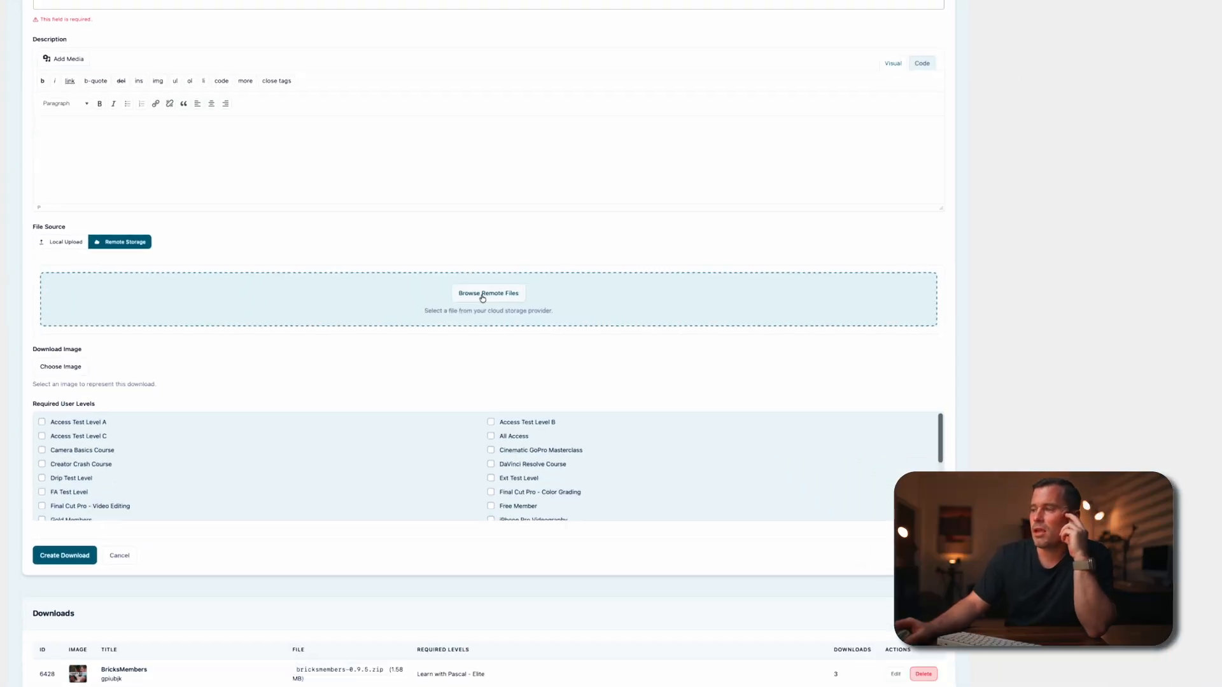
left_click(591, 380)
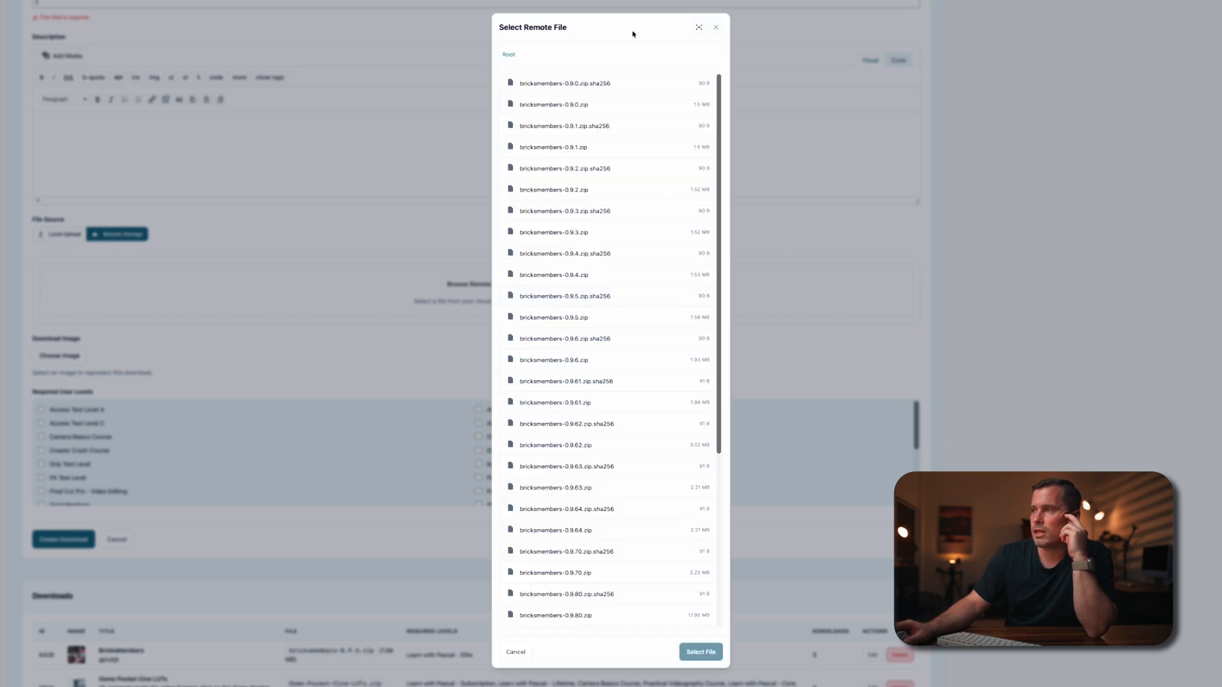
left_click(700, 28)
scroll(457, 315, "down", 3)
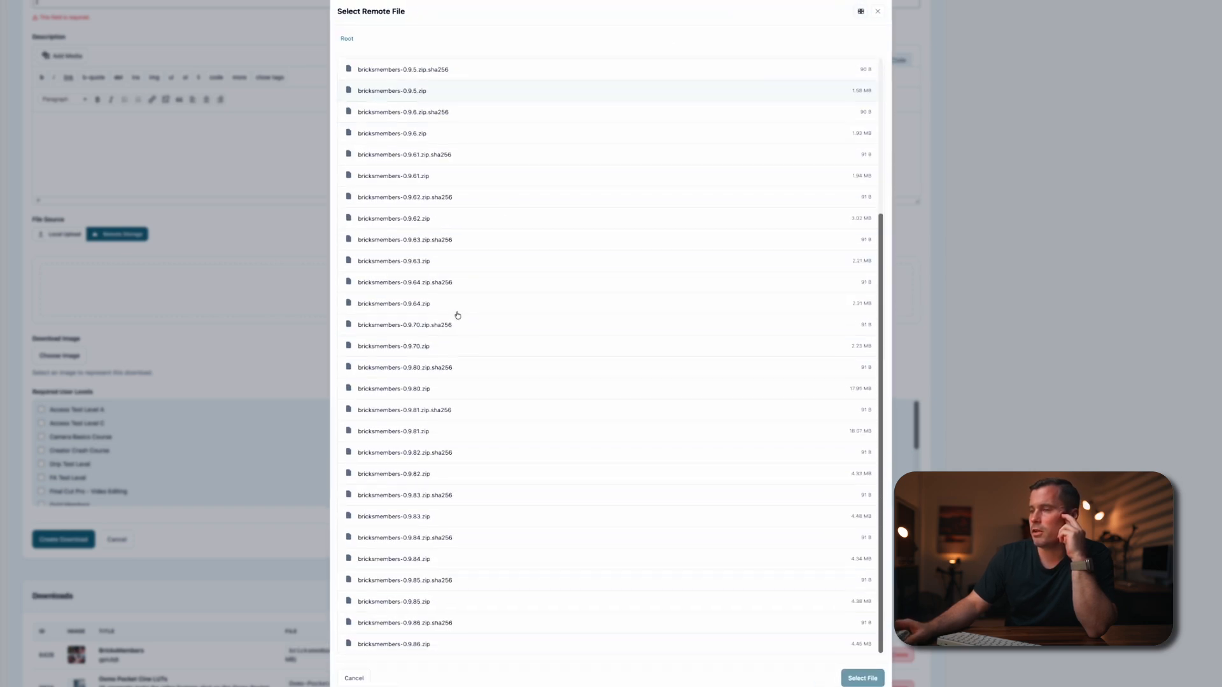
scroll(462, 352, "up", 3)
scroll(421, 220, "down", 3)
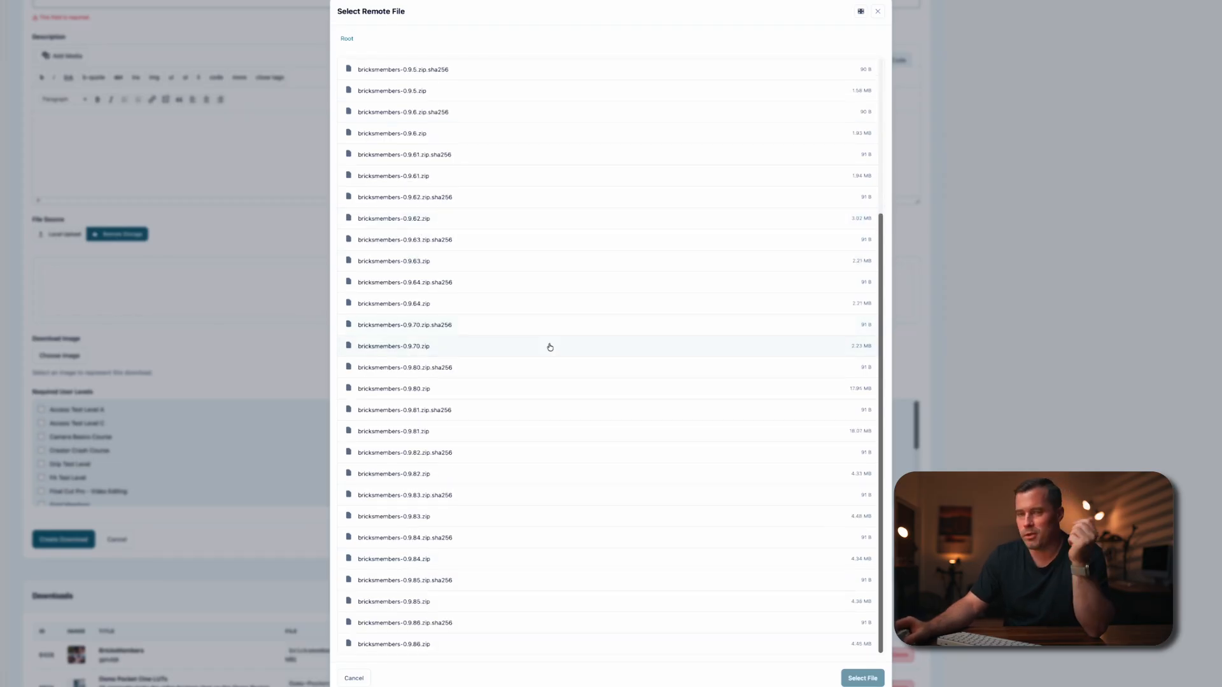
scroll(535, 344, "up", 3)
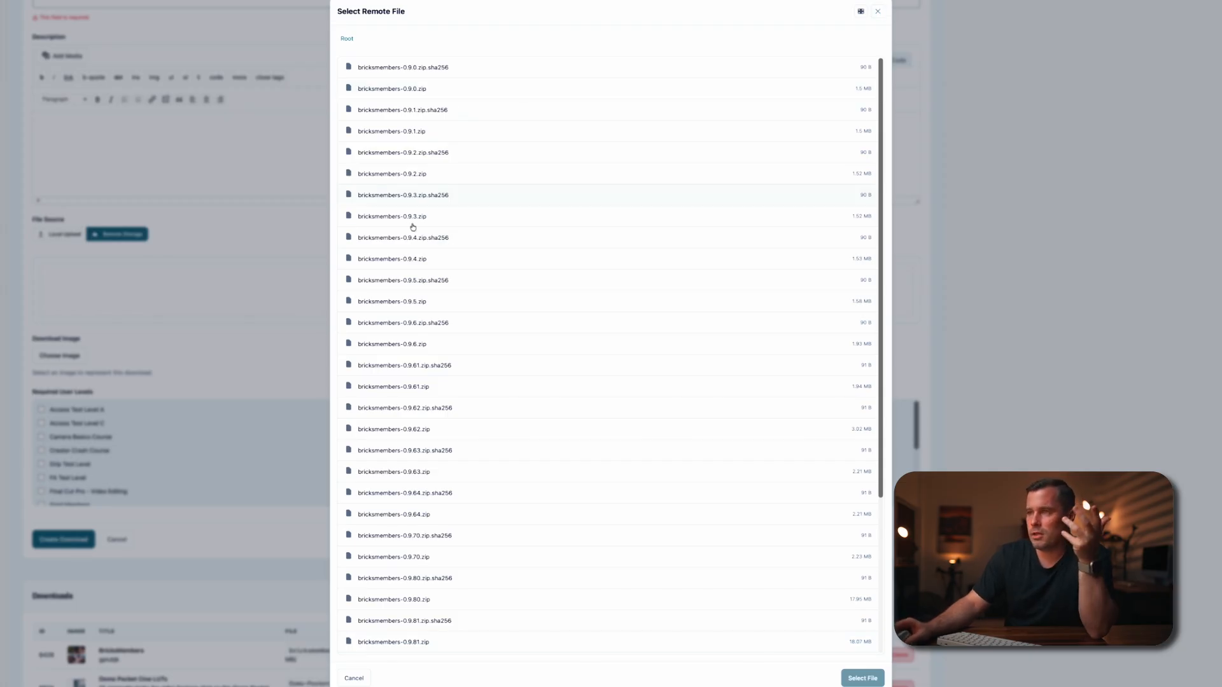
scroll(442, 295, "down", 3)
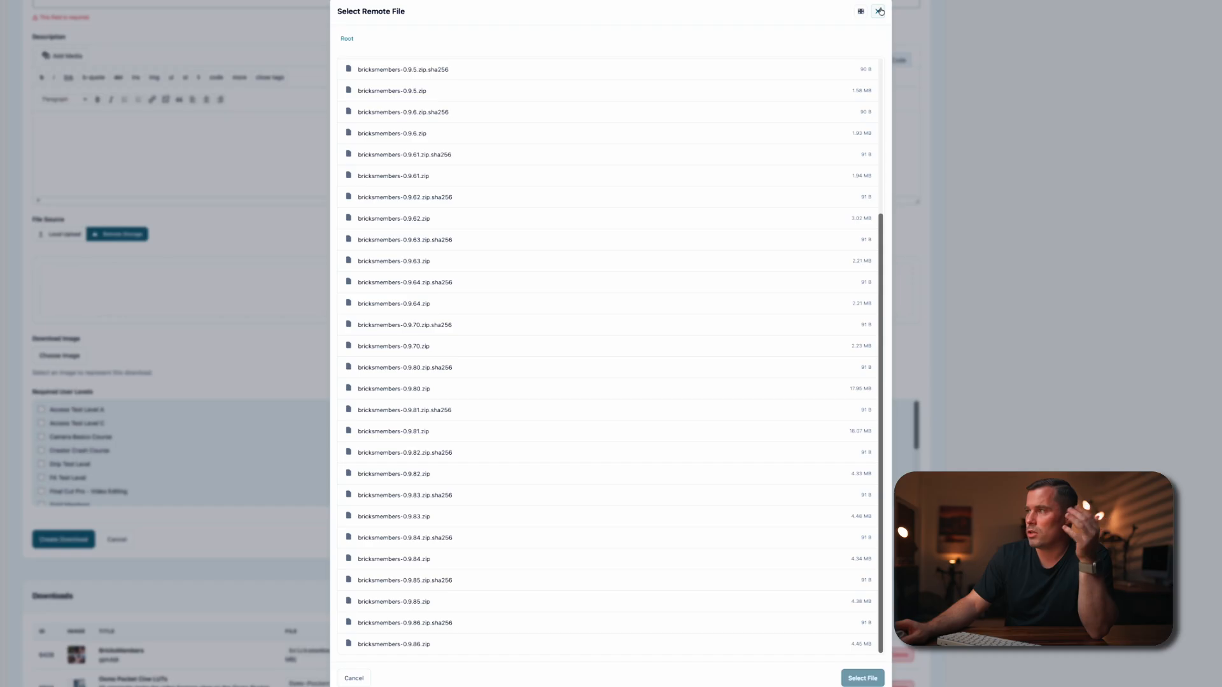
left_click(879, 11)
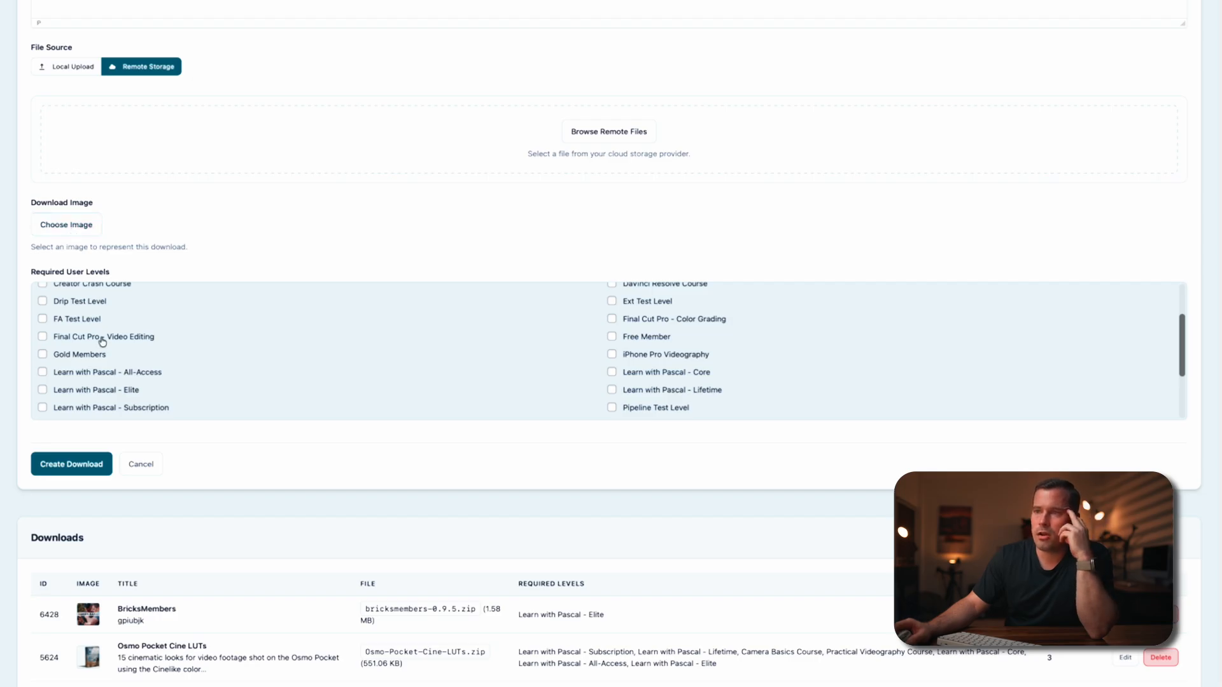
- Review the Required User Levels available for the new download and cancel creating it
scroll(101, 342, "down", 2)
scroll(88, 294, "up", 2)
scroll(81, 420, "up", 5)
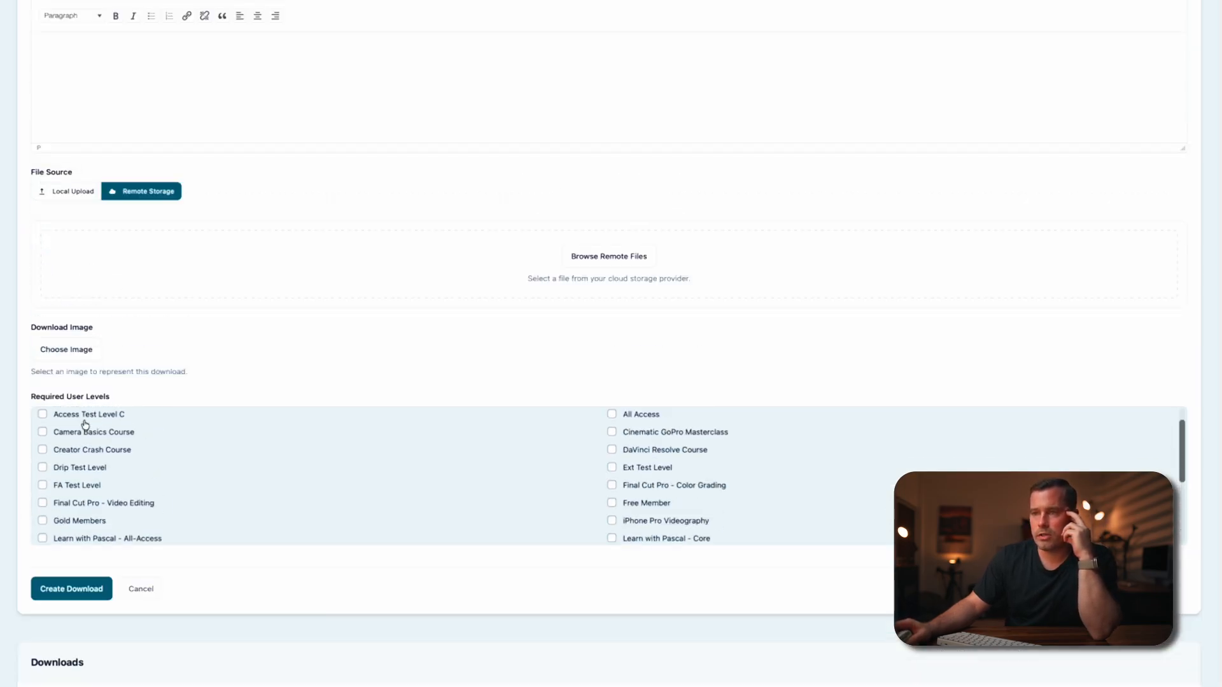
scroll(81, 420, "up", 2)
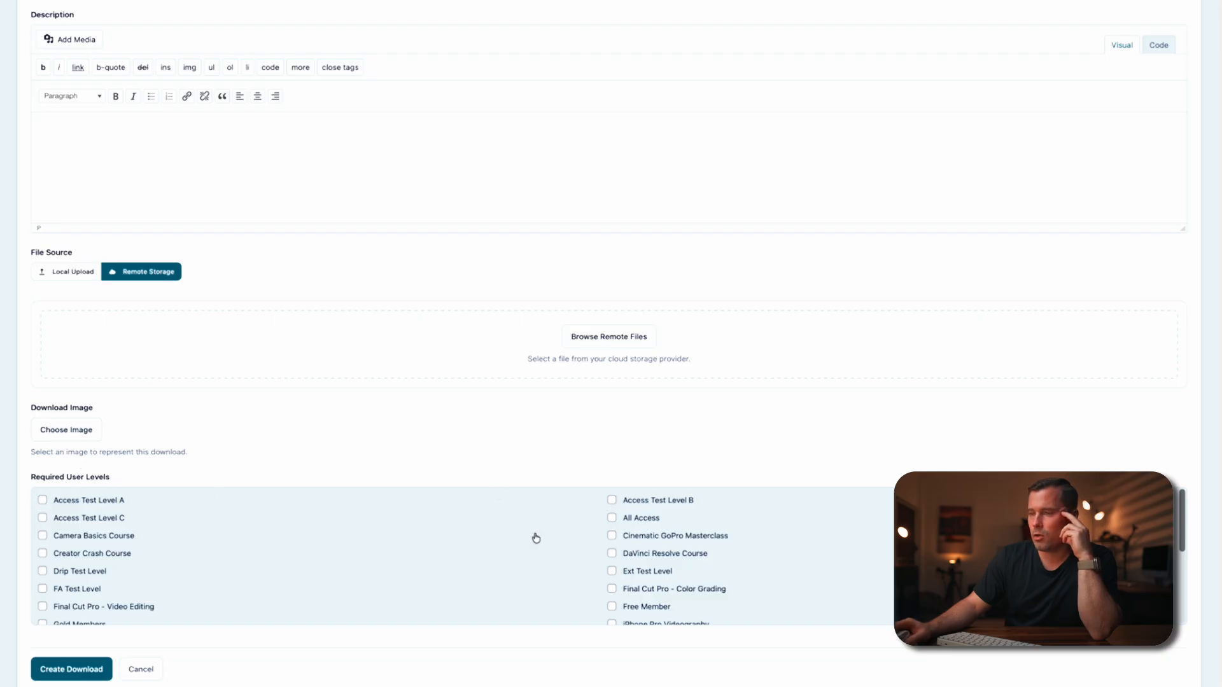
scroll(684, 299, "down", 3)
scroll(659, 335, "down", 5)
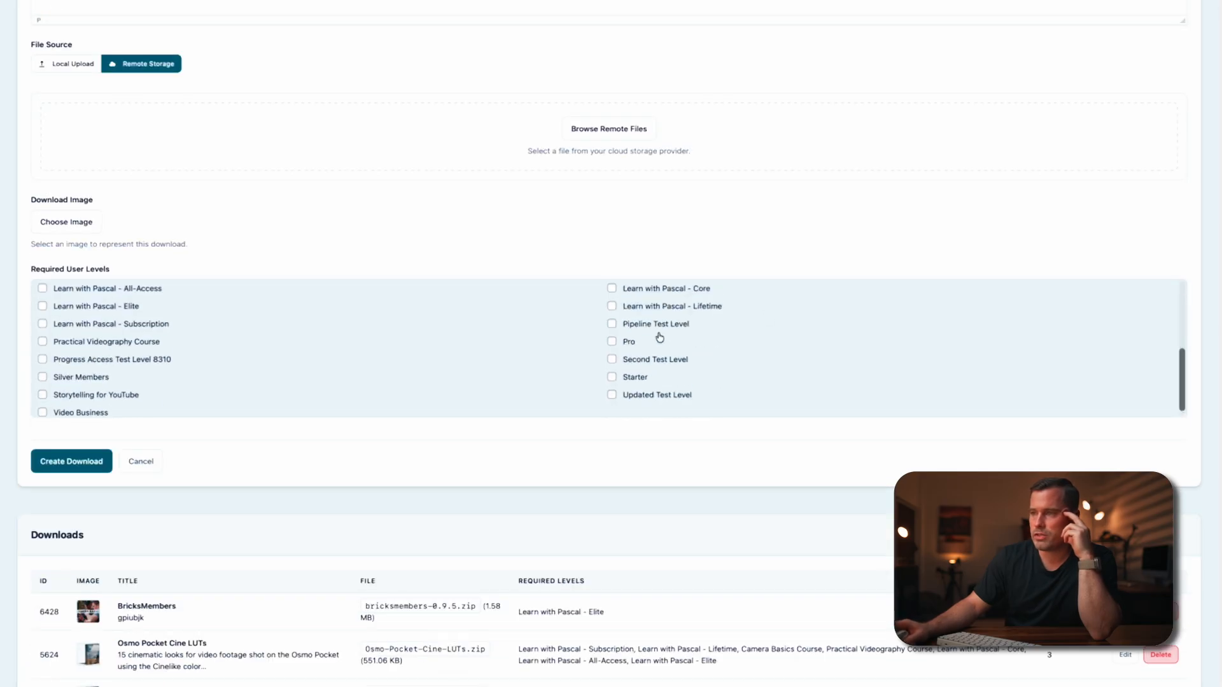
left_click(148, 466)
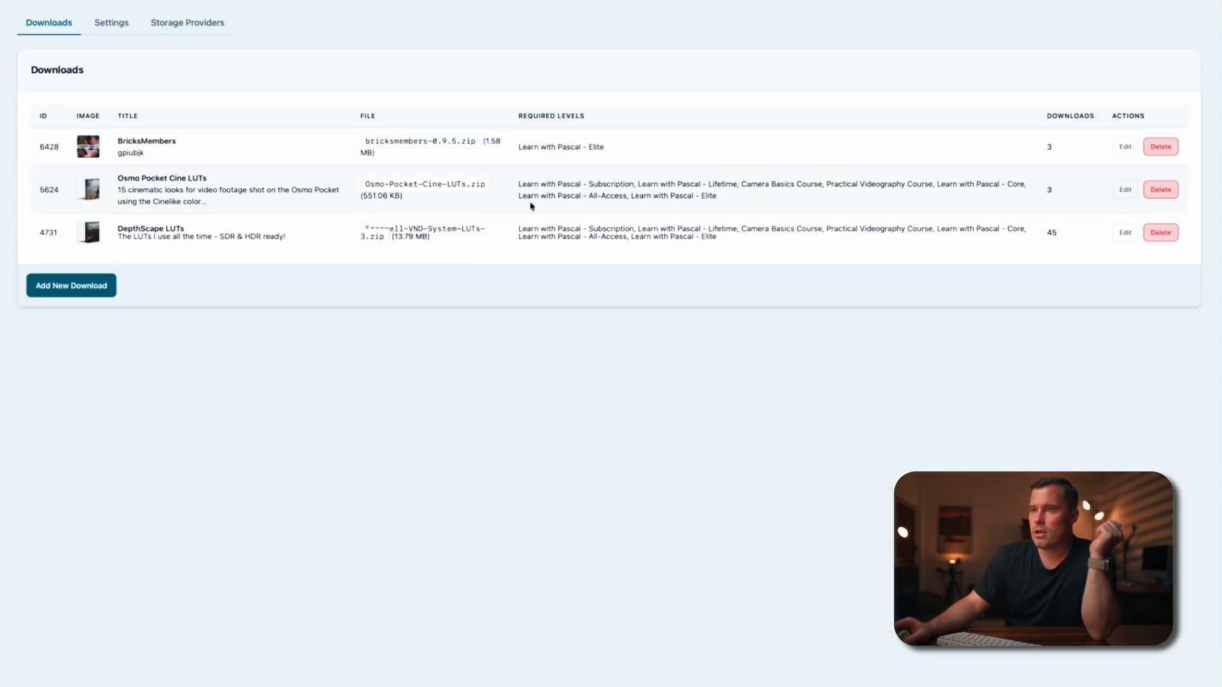
- Open the Osmo Pocket Cine LUTs download for editing and cancel, and open the DepthScape LUTs download to view its file source
left_click(1125, 190)
left_click(1164, 75)
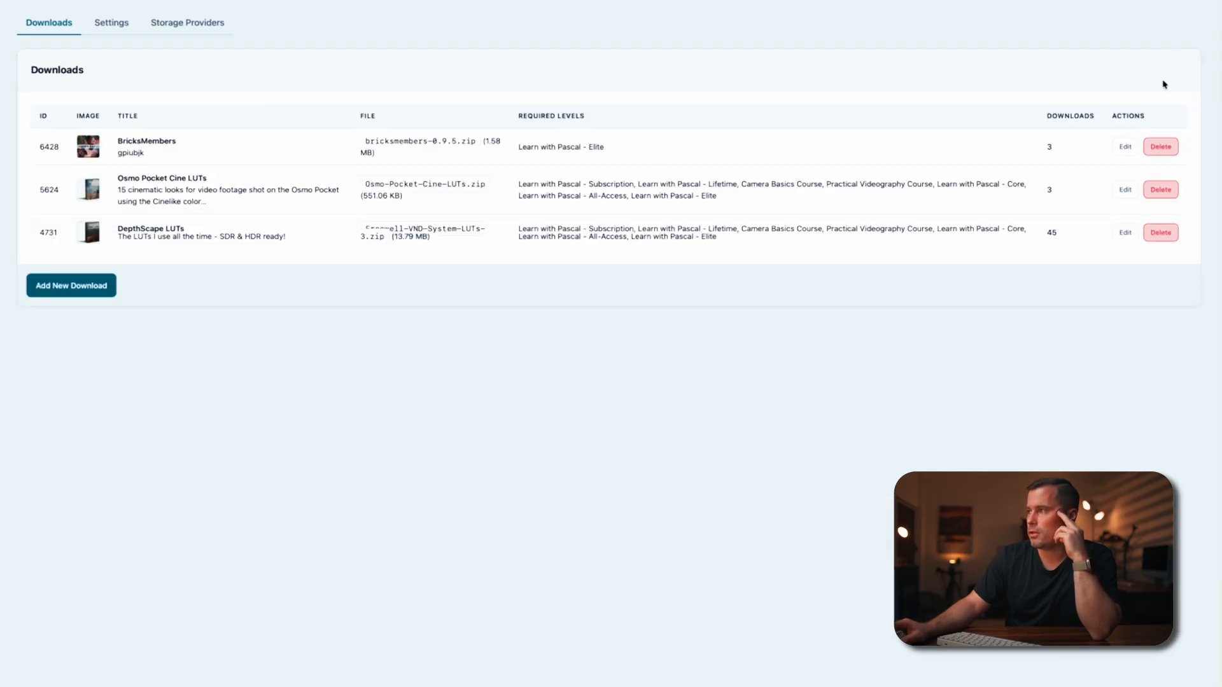
left_click(1125, 231)
left_click(685, 166)
left_click(685, 166)
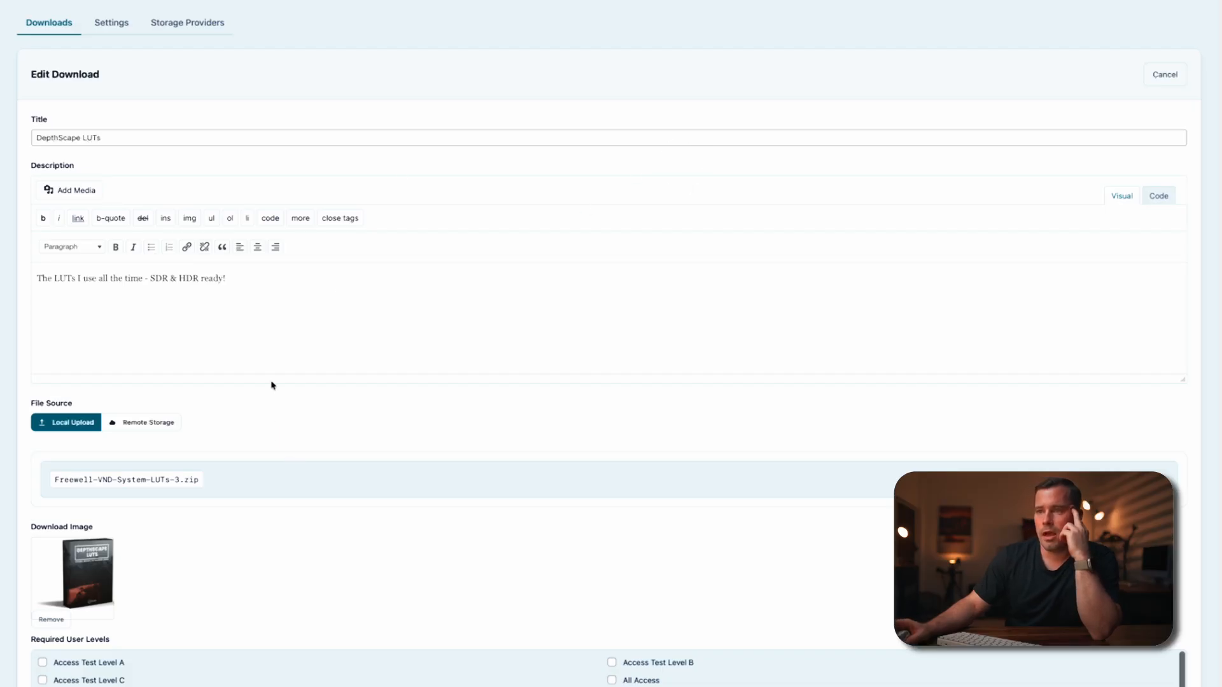
scroll(272, 385, "down", 2)
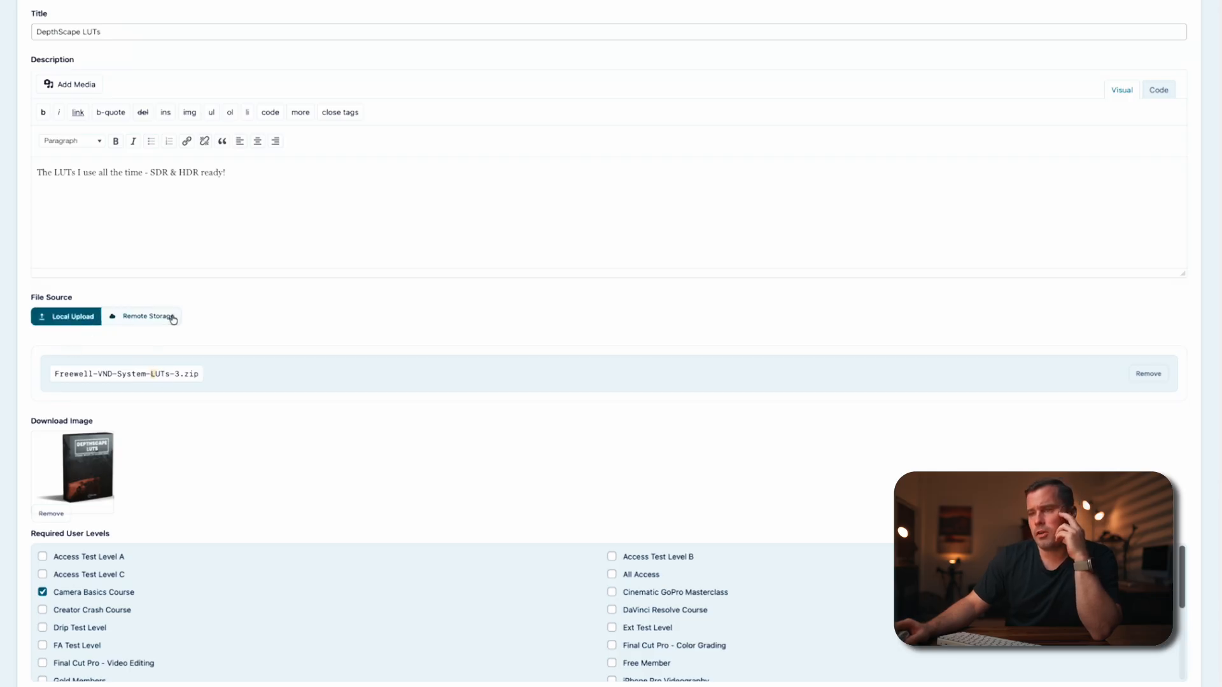
- Review the required user levels of the DepthScape LUTs download and cancel editing it
scroll(175, 409, "down", 4)
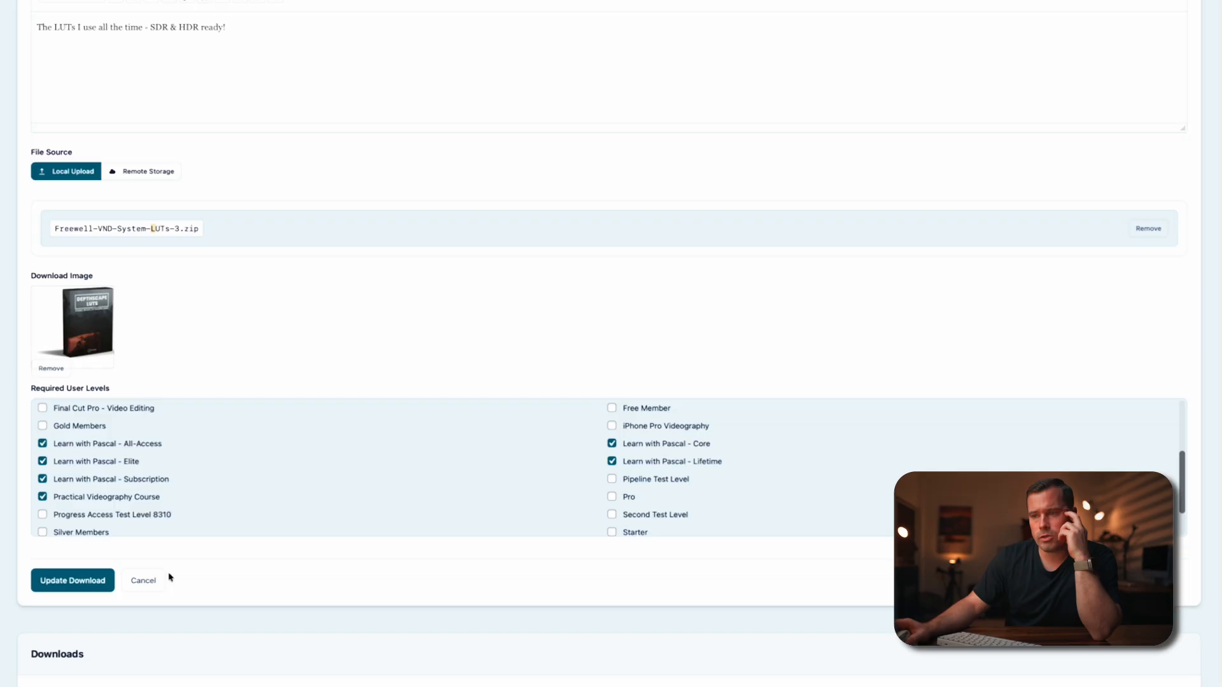
scroll(186, 512, "down", 4)
left_click(144, 465)
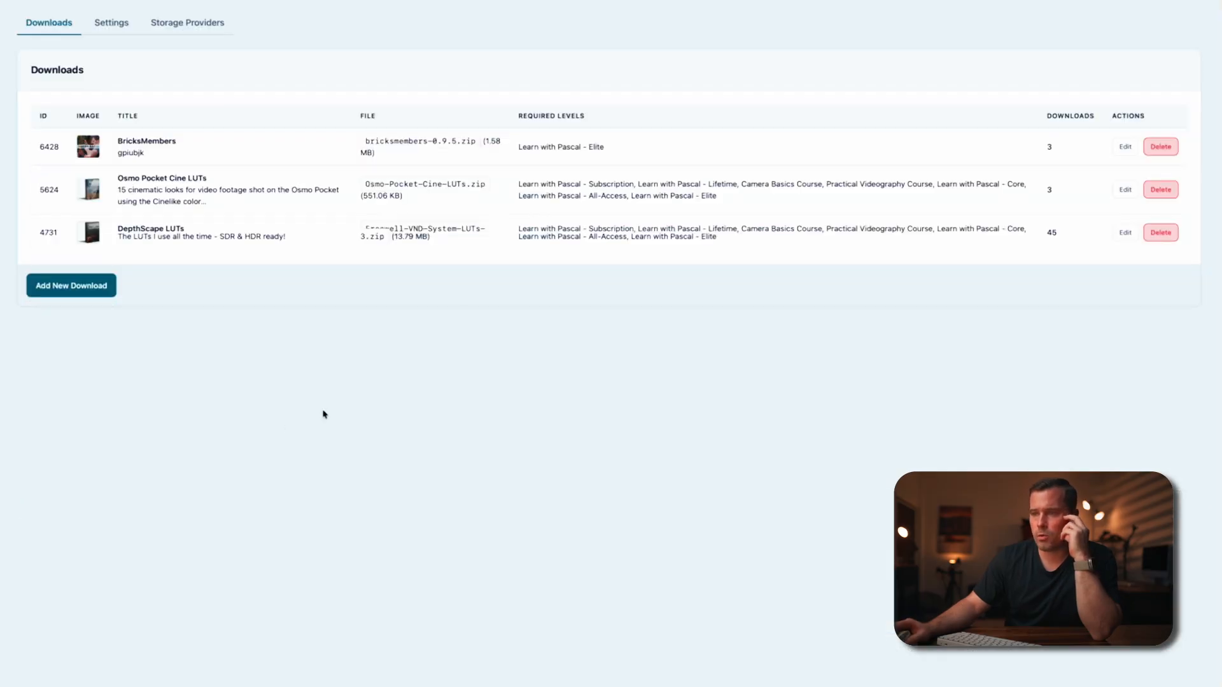
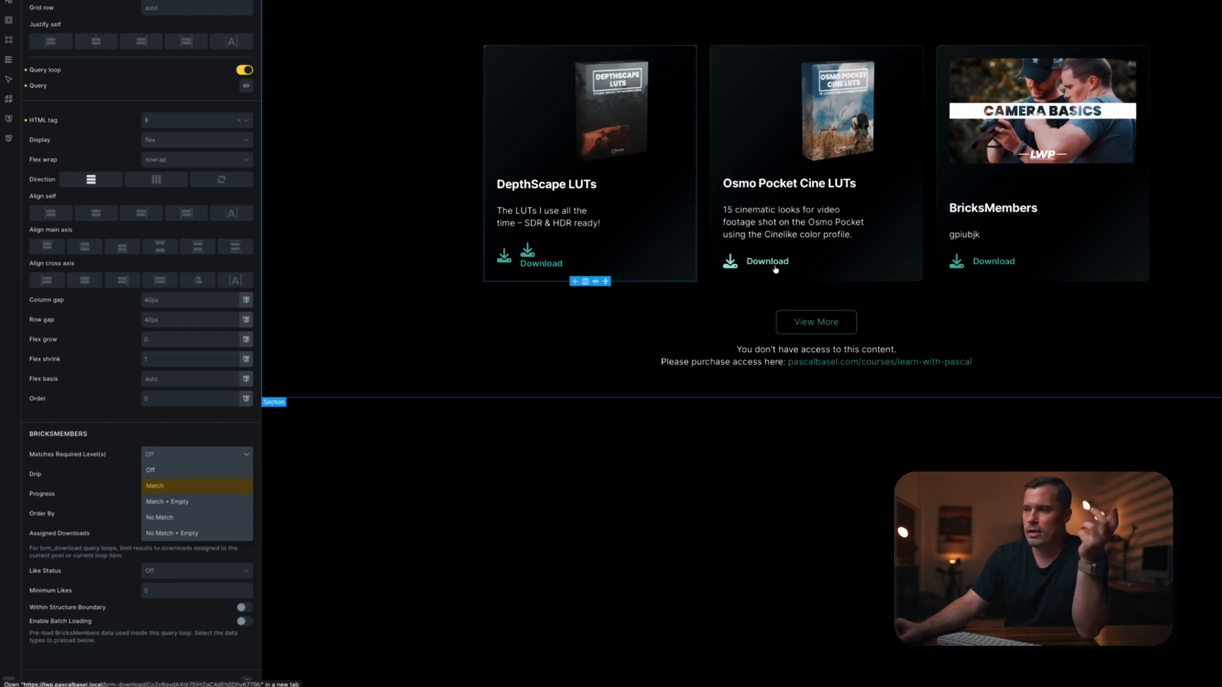
- Look through the Matches Required Level(s) options of the downloads query loop without choosing one
left_click(181, 434)
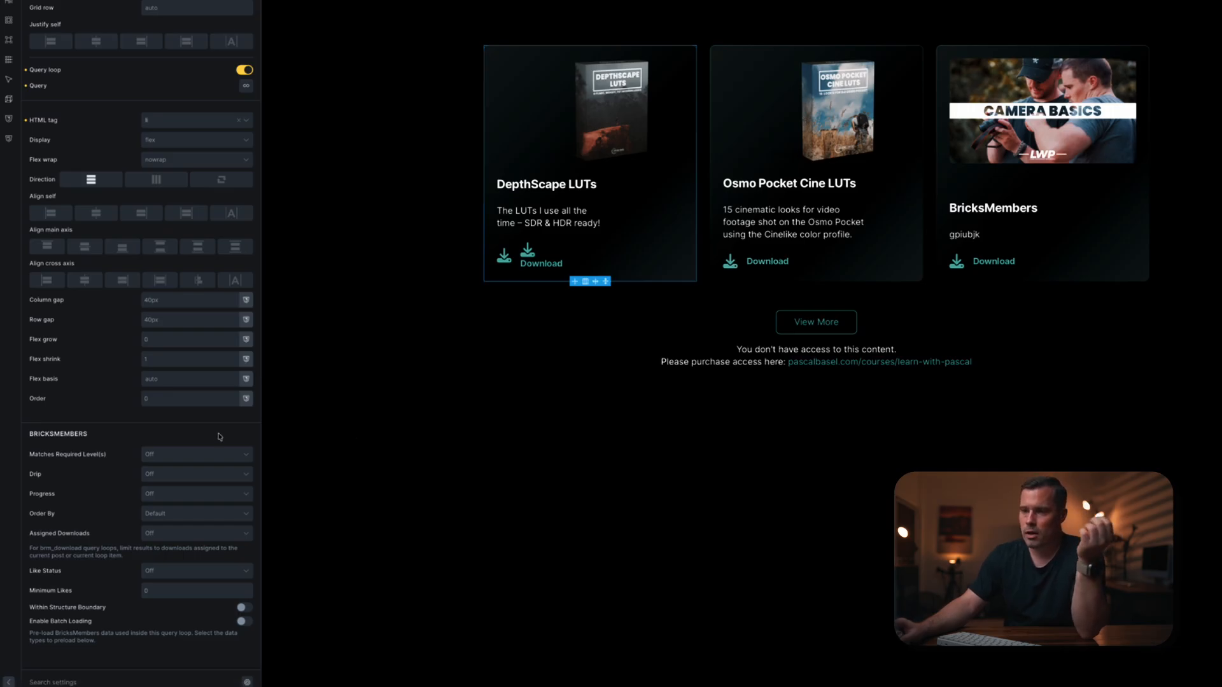
left_click(188, 455)
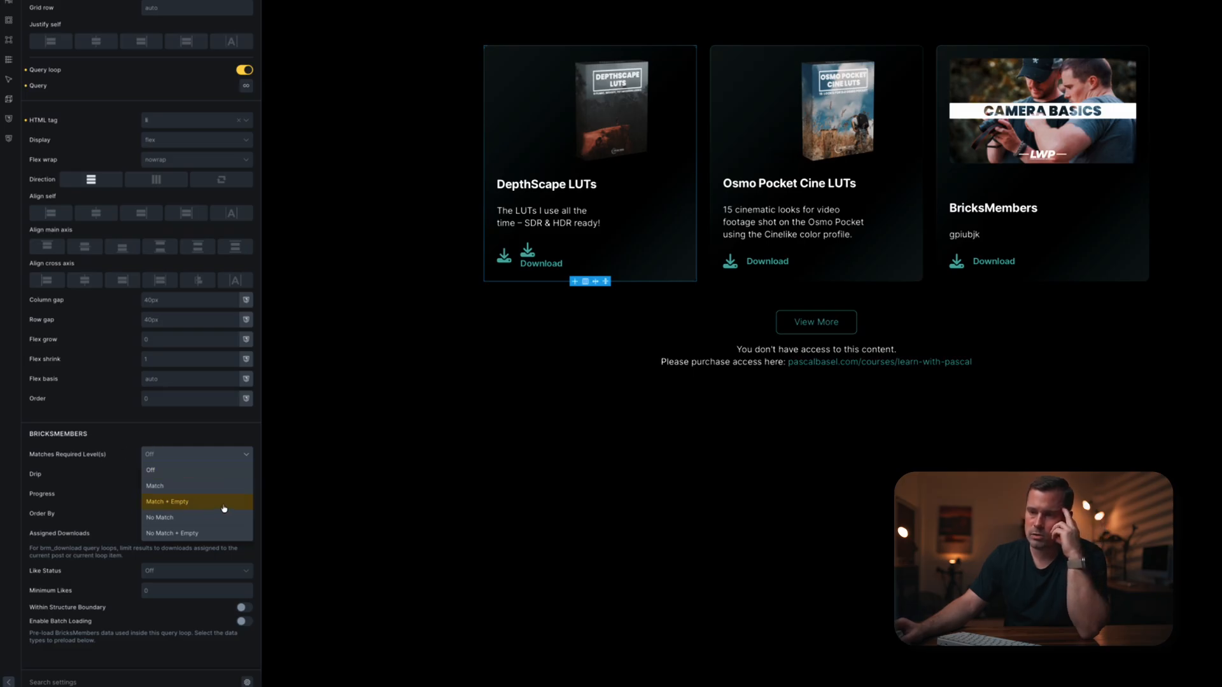
left_click(142, 434)
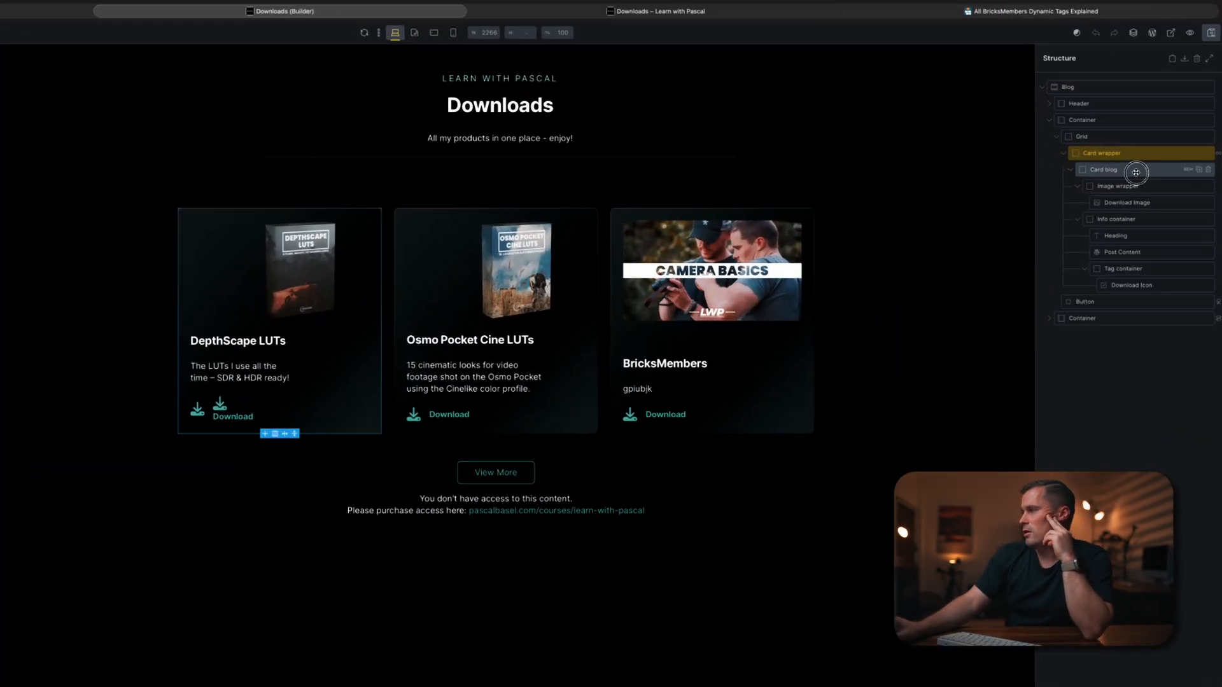
- Go through the card's nested elements to Download Image and examine its dynamic image tag
left_click(1136, 173)
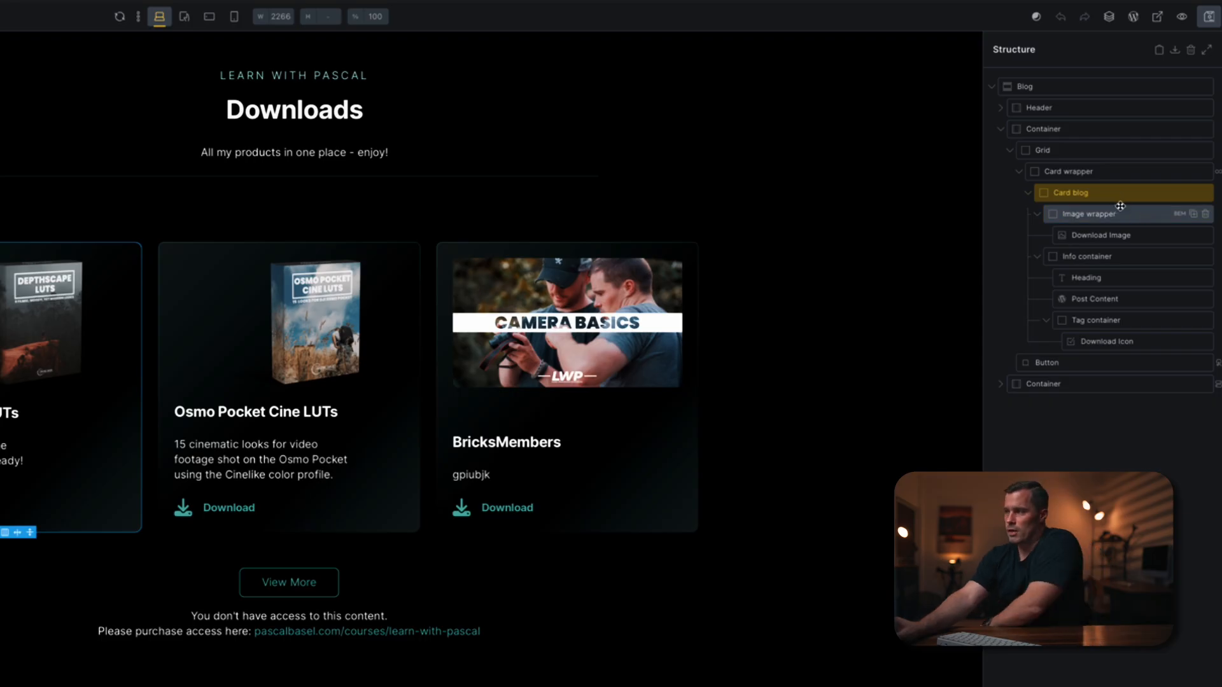
left_click(1128, 215)
left_click(1134, 233)
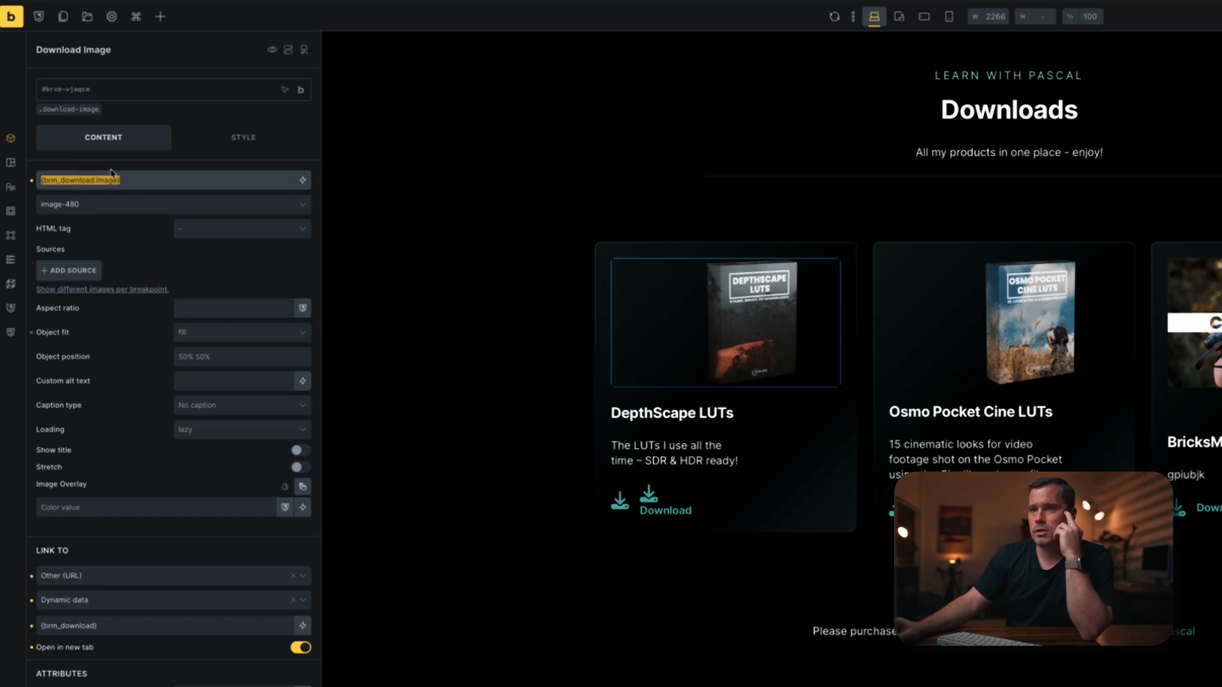
left_click(153, 180)
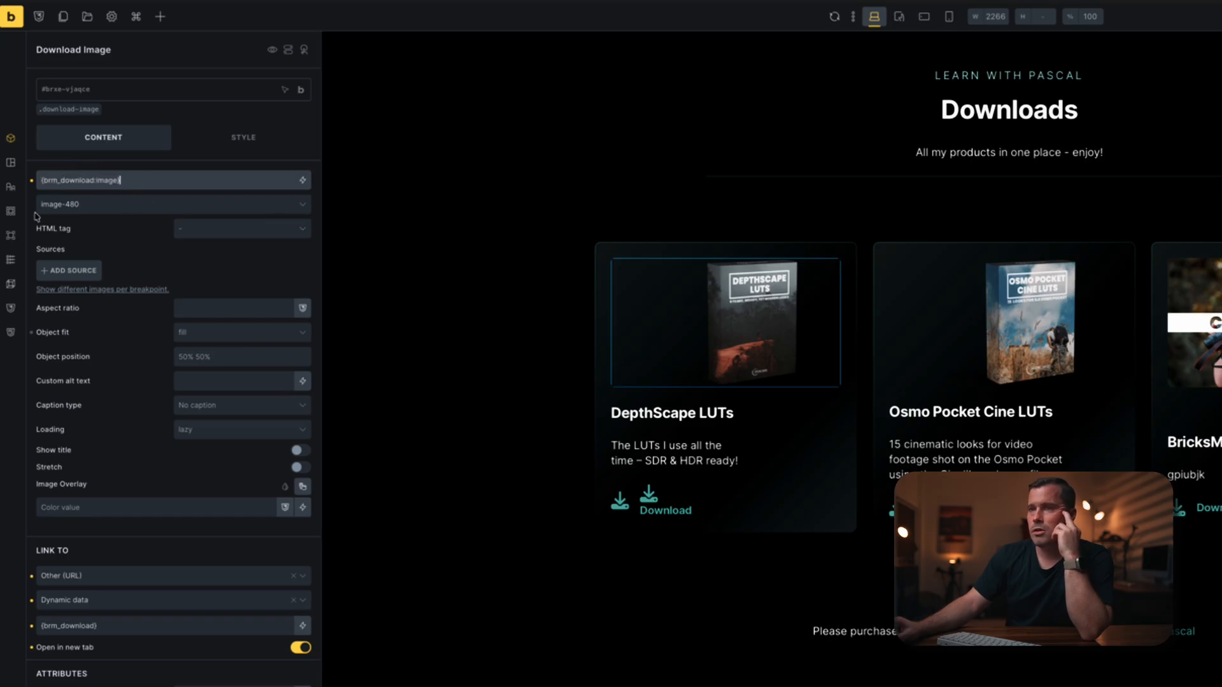
left_click(80, 212)
left_click(241, 164)
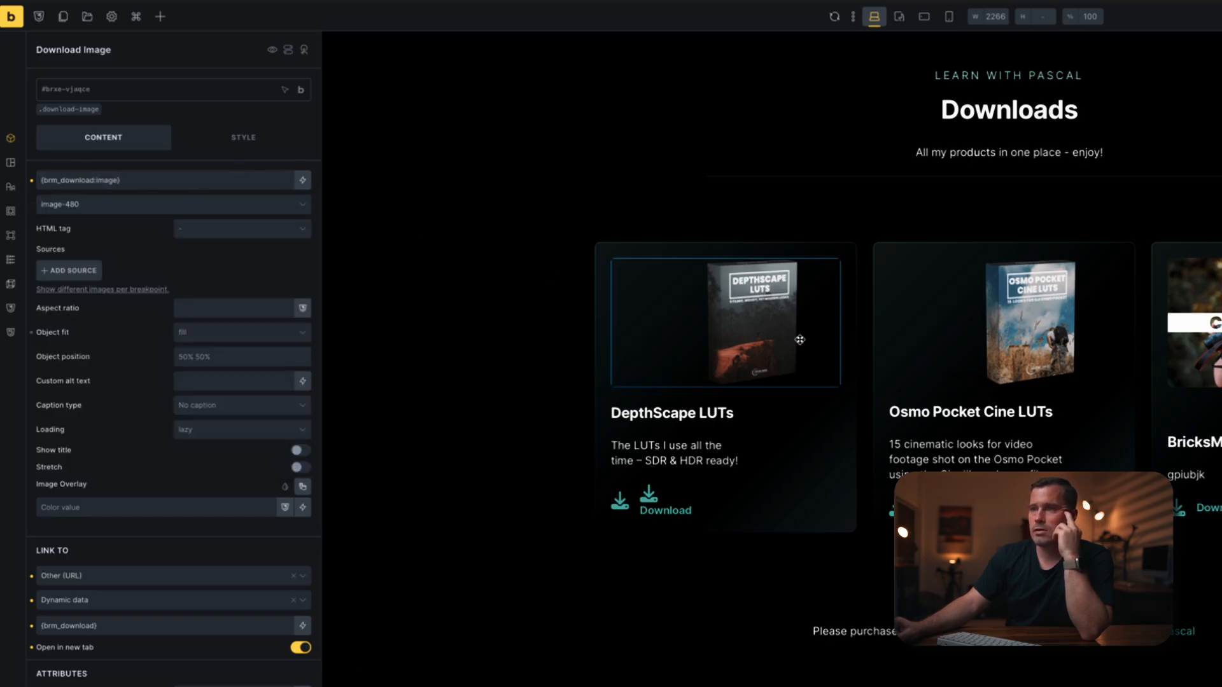
- Examine the card Heading's title tag and compare it with the title field of the DepthScape LUTs download in WordPress
left_click(1166, 203)
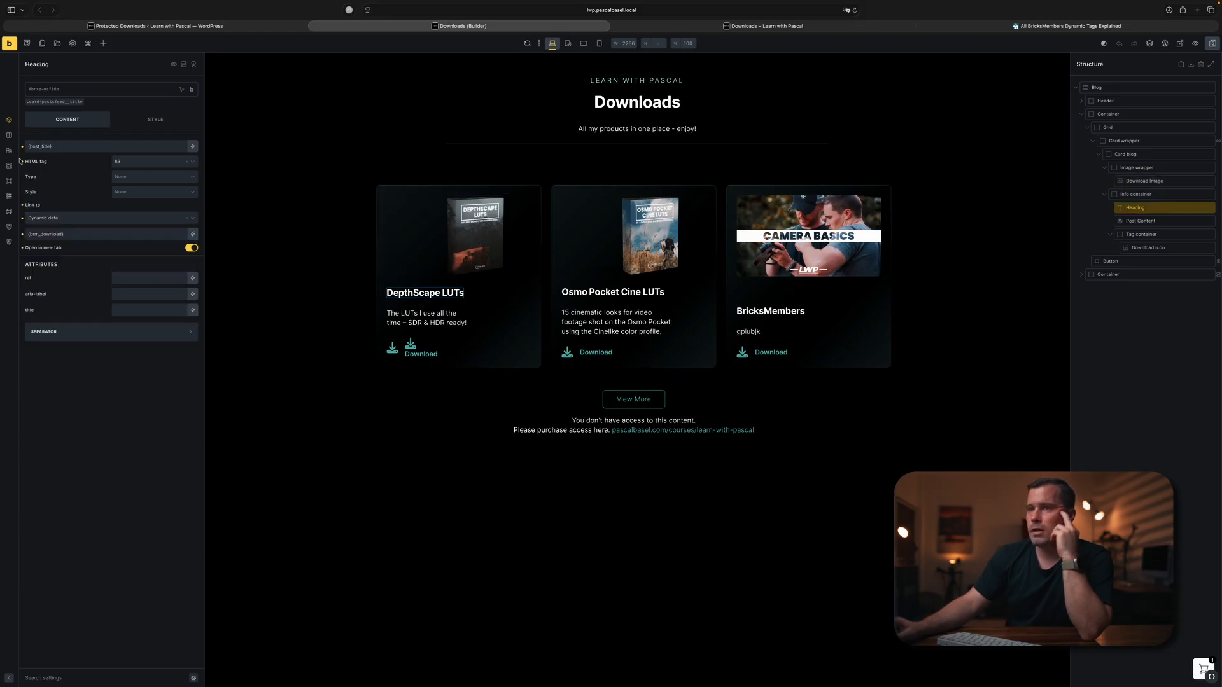
left_click(94, 148)
left_click(267, 26)
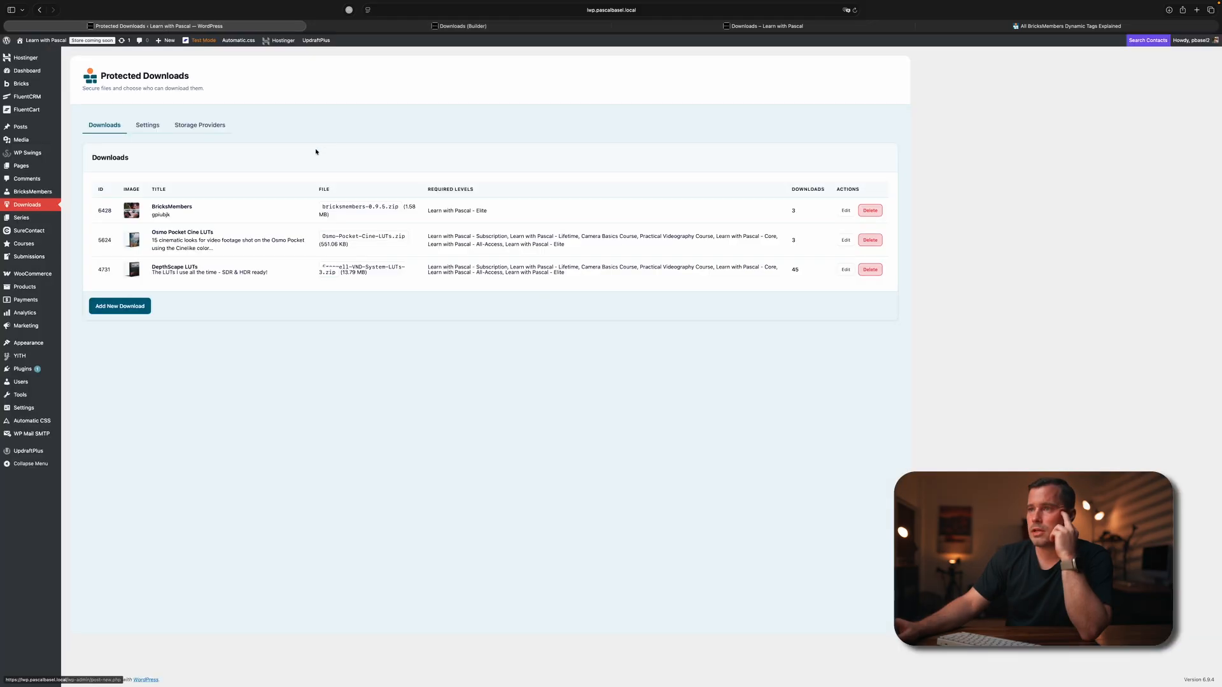
left_click(845, 269)
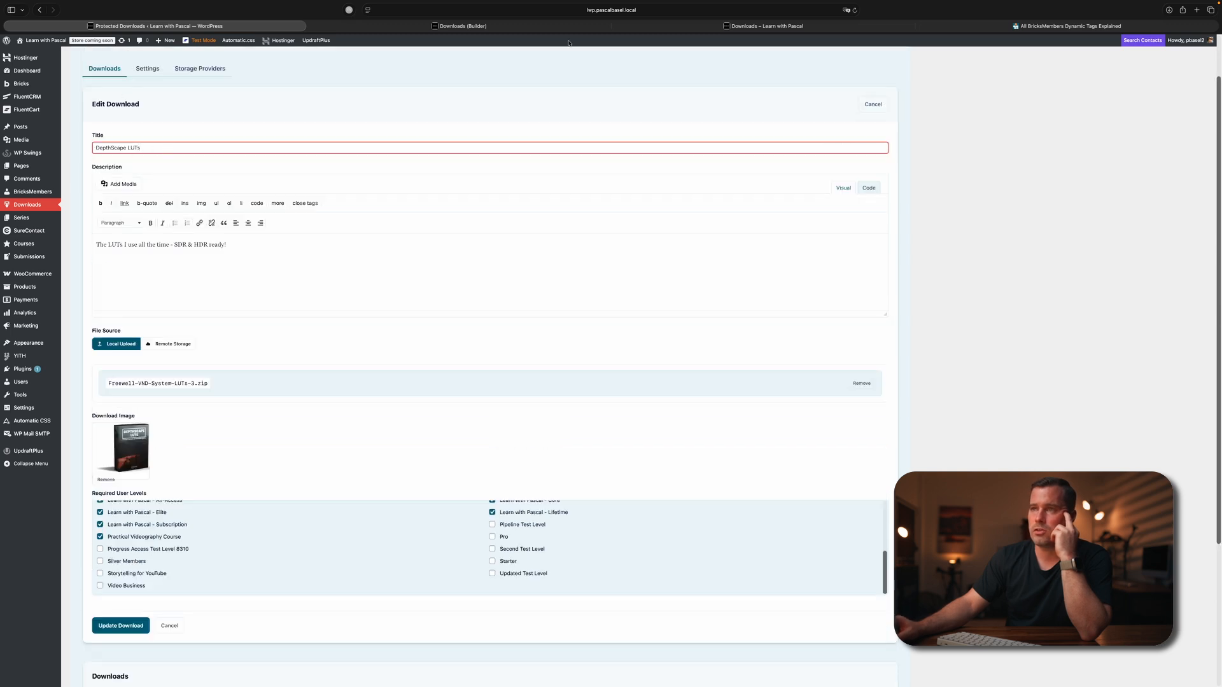
left_click(515, 28)
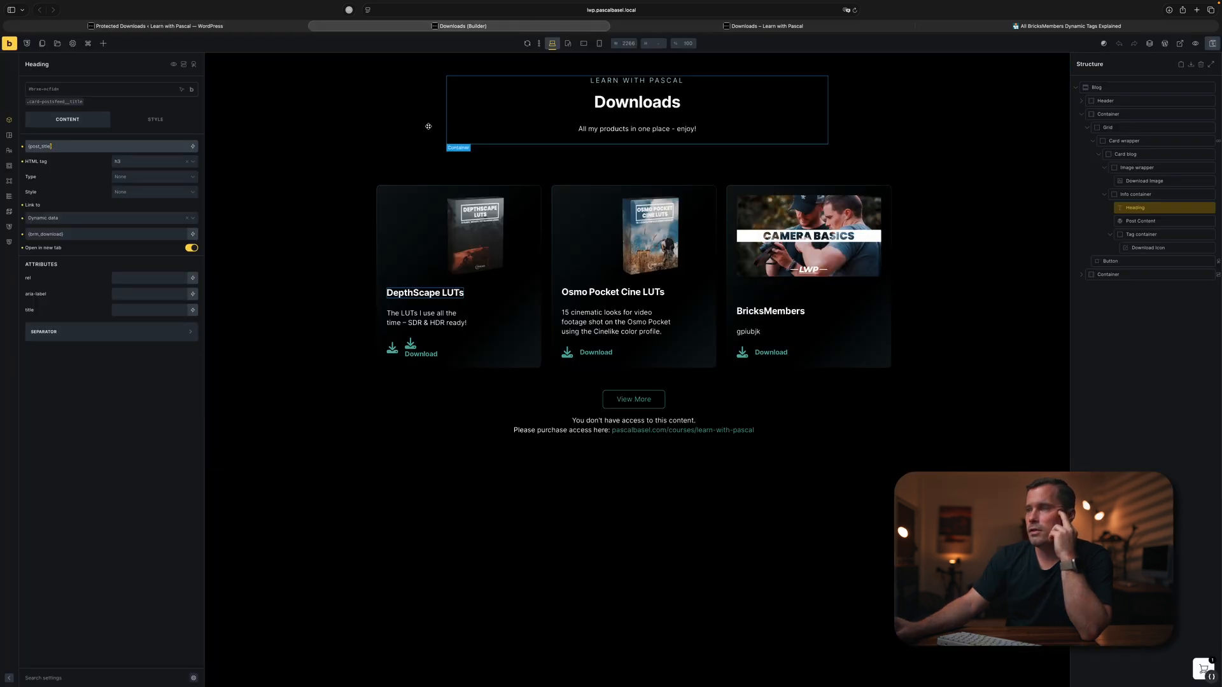
- Highlight the Heading's dynamic link tag and compare it with the Download Tags section of the BricksMembers documentation
left_click(80, 235)
double_click(77, 234)
left_click(77, 236)
left_click_drag(33, 231, 25, 233)
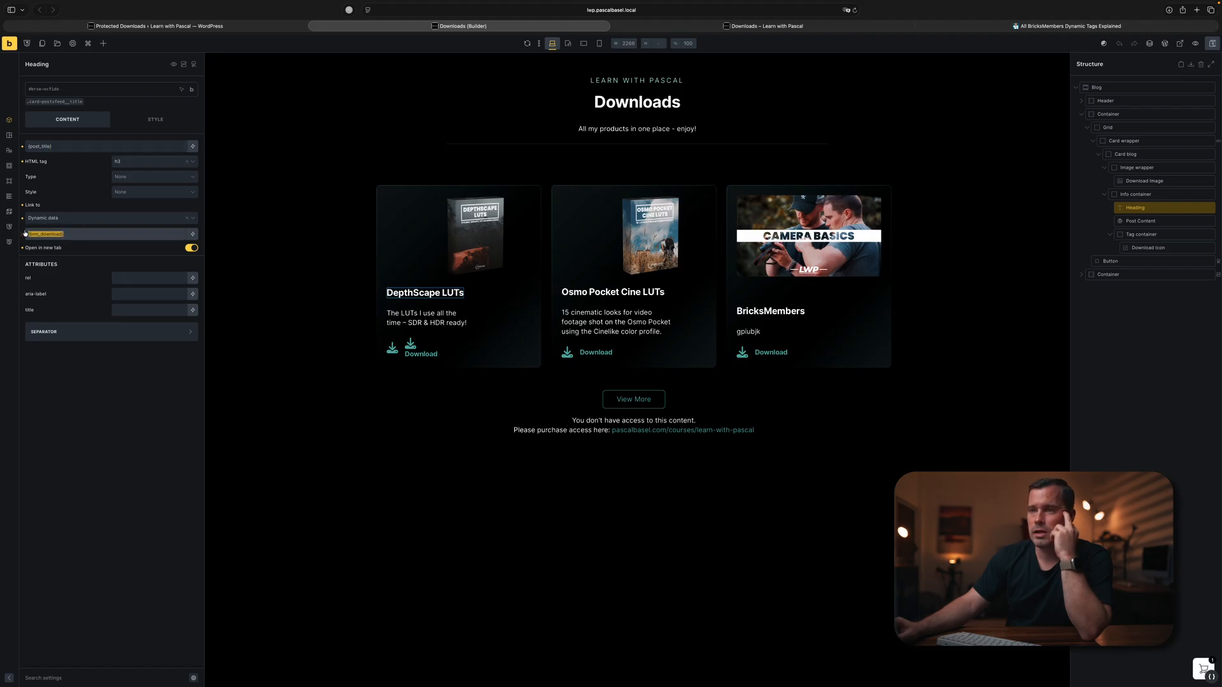
key("super+4")
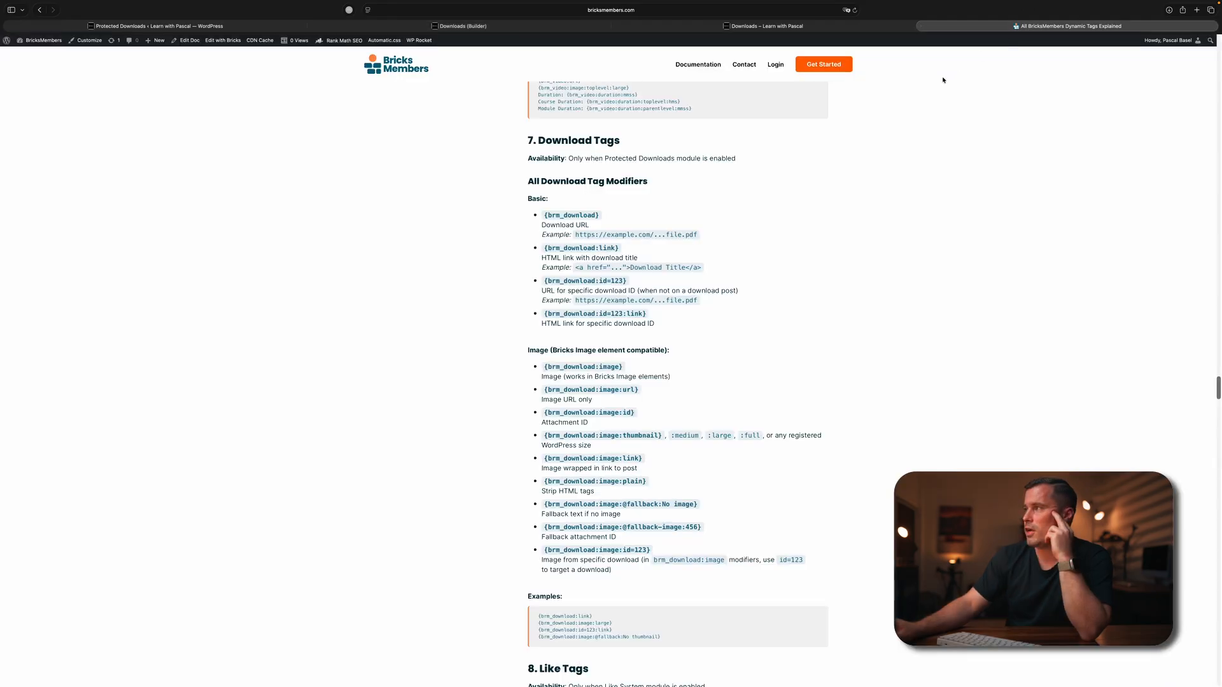
left_click(381, 147)
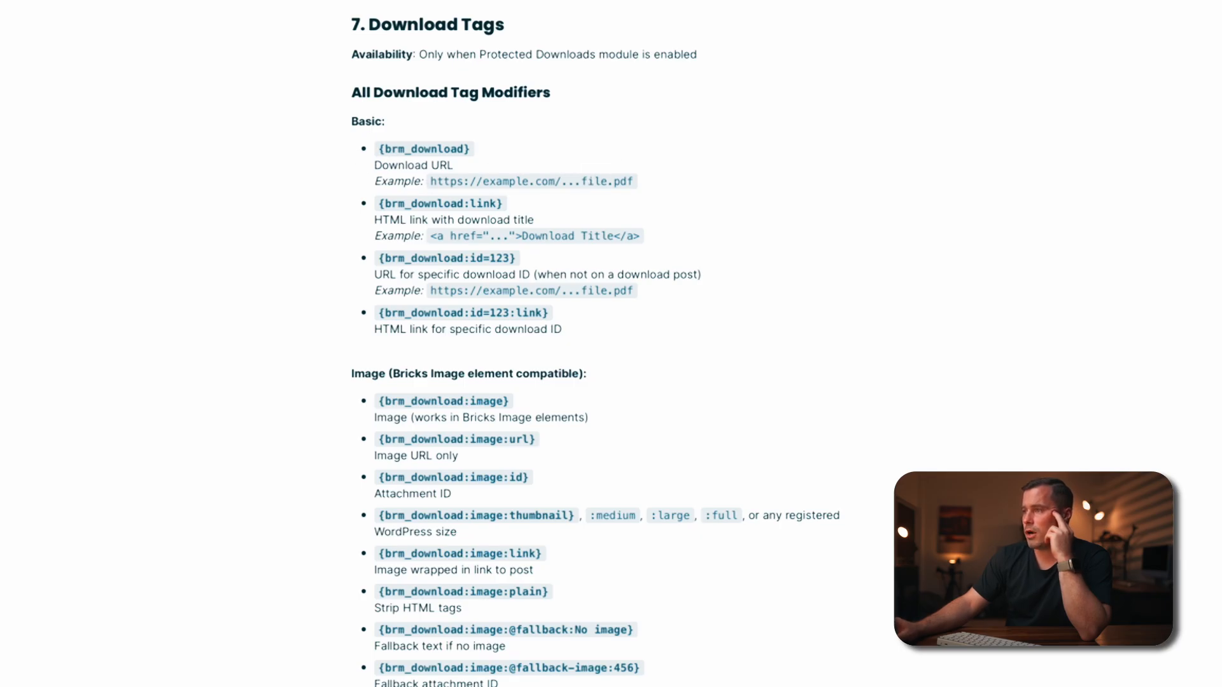
left_click(459, 26)
left_click_drag(98, 232, 39, 223)
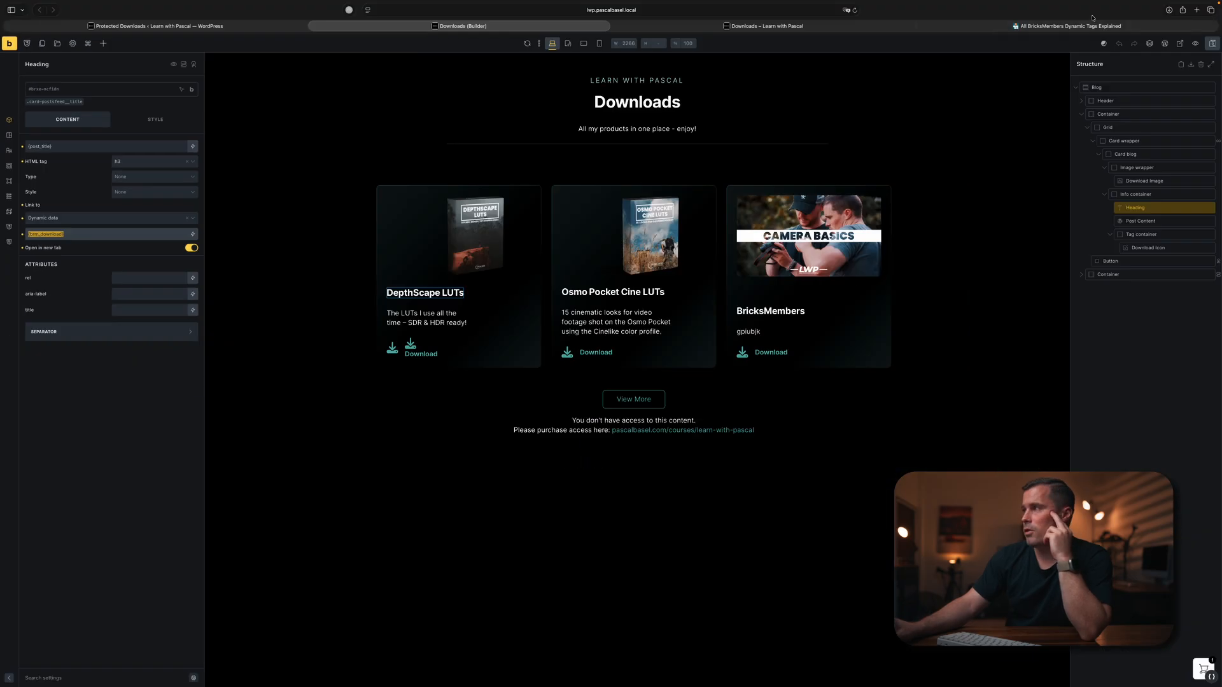
- Read the download tag modifiers in the documentation, highlighting {brm_download:link} and {brm_download:id=123}
left_click(1092, 24)
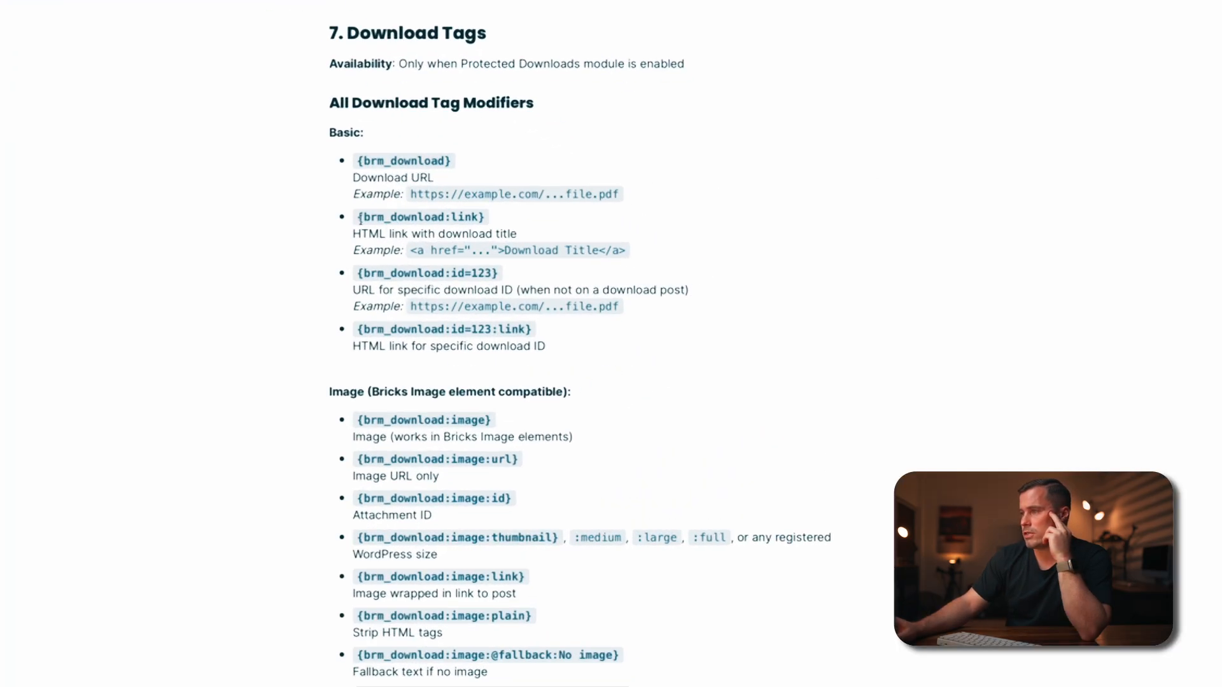
left_click_drag(360, 218, 494, 218)
left_click(466, 221)
left_click(567, 248)
scroll(543, 303, "down", 1)
left_click_drag(357, 251, 493, 247)
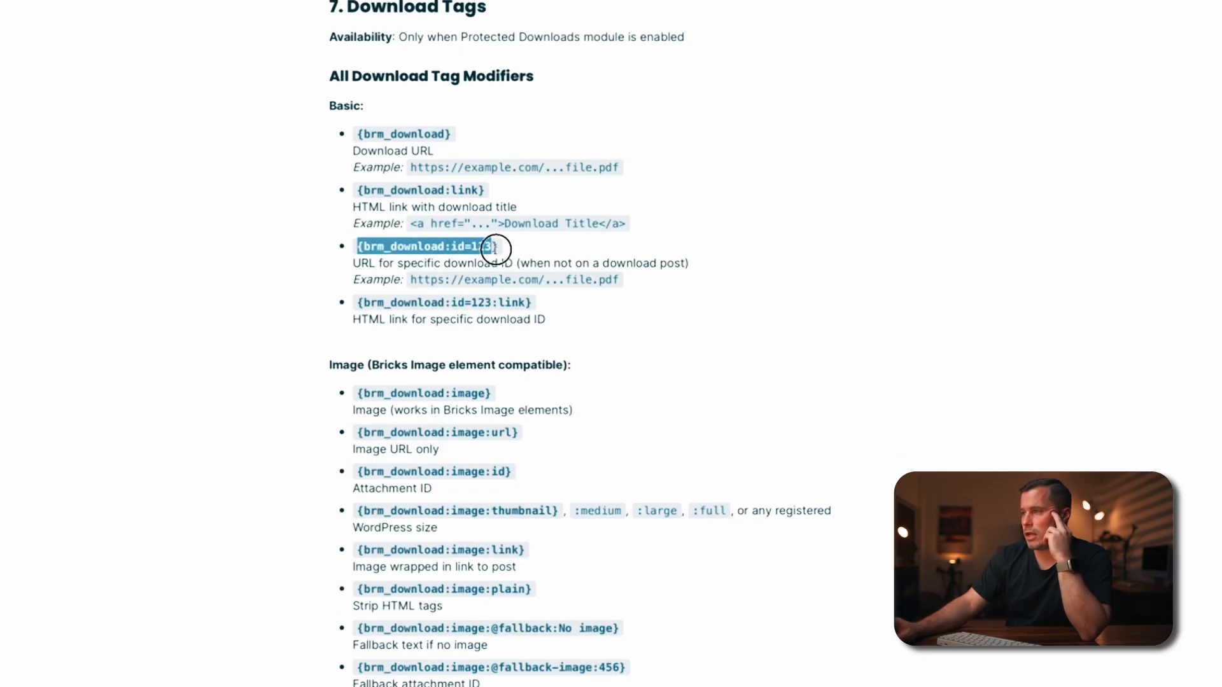
left_click(468, 248)
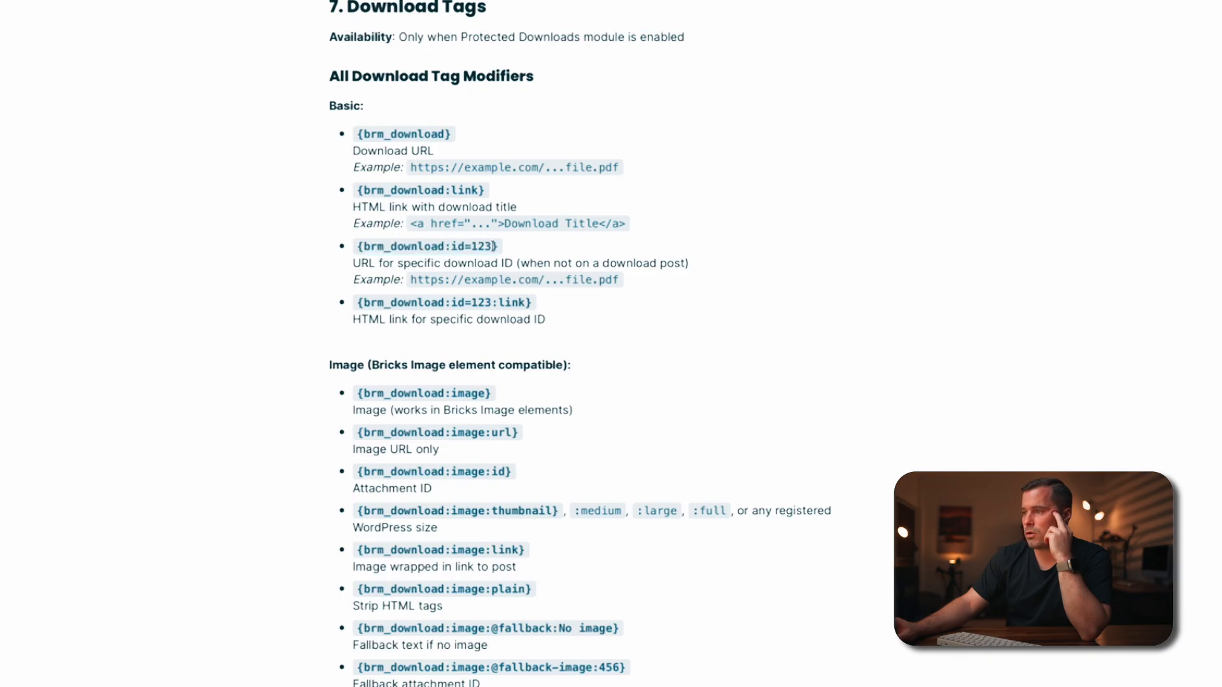
scroll(495, 279, "down", 4)
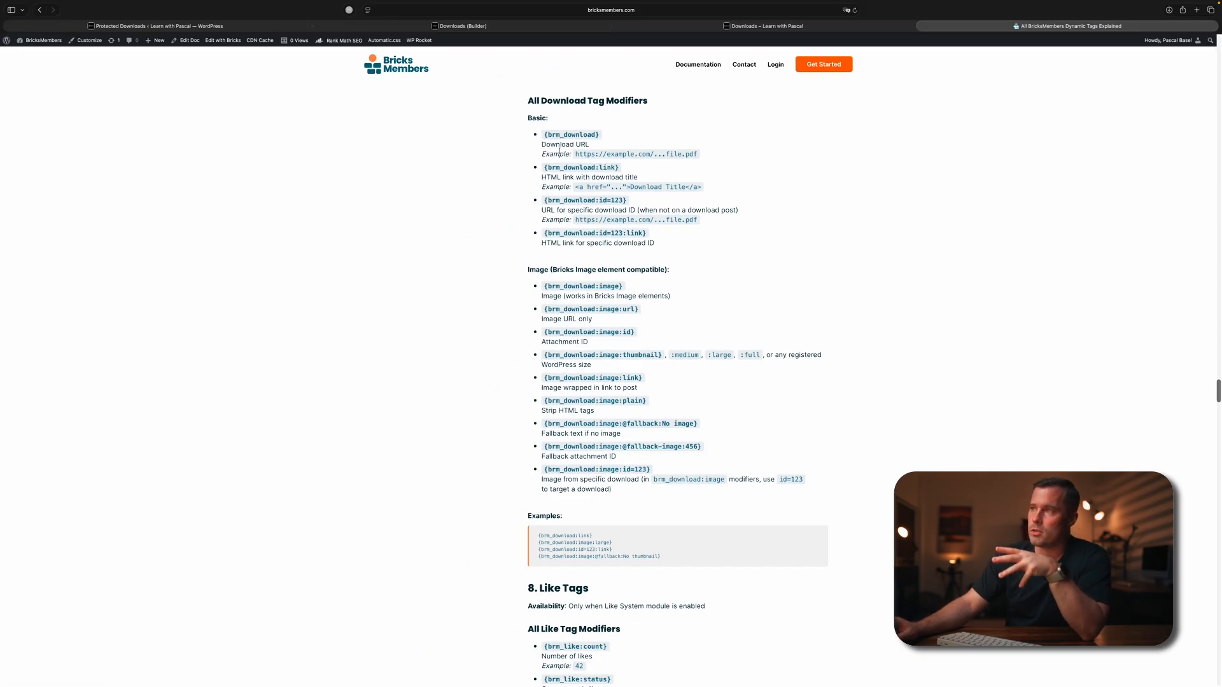
- Skim the BRM Dynamic Tags reference from its introduction to the Base Tags Overview
scroll(559, 150, "up", 20)
scroll(424, 451, "down", 5)
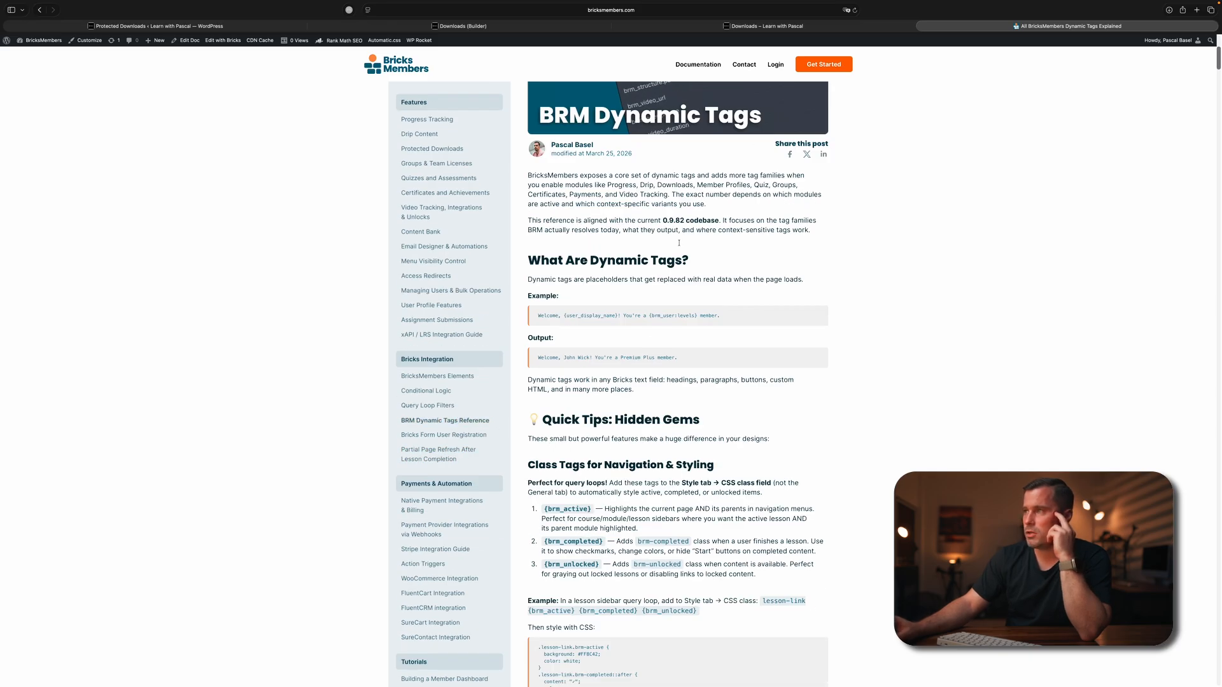
scroll(679, 243, "down", 15)
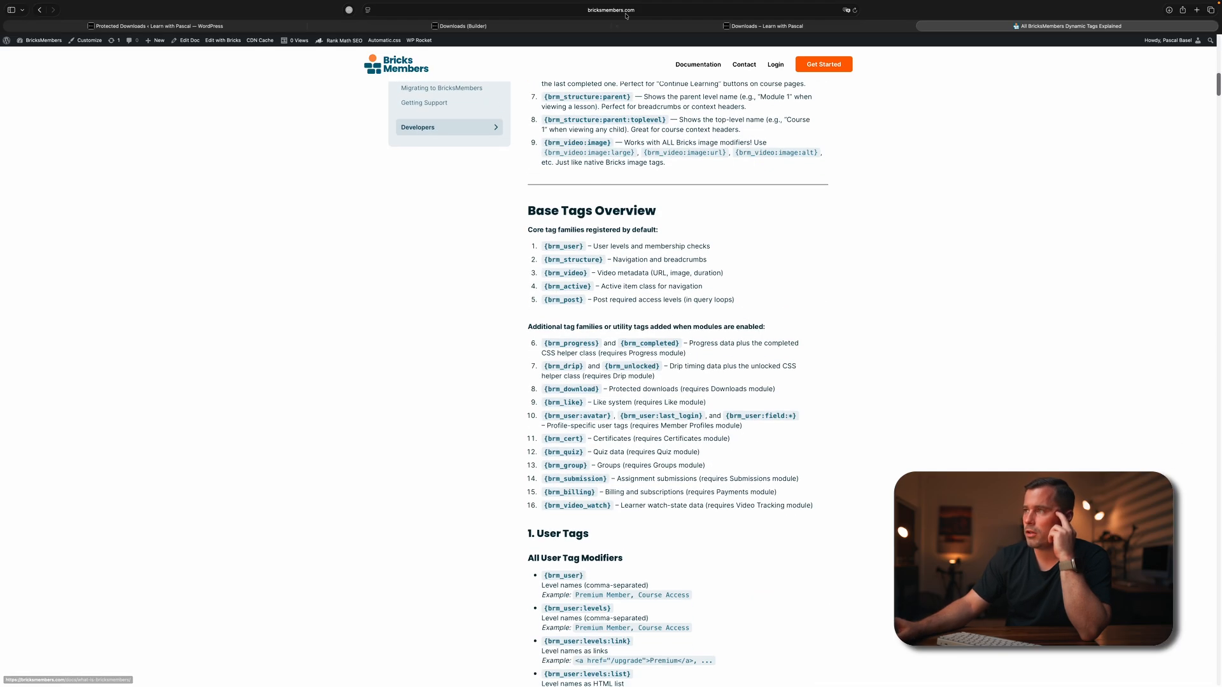
- Select the card's Post Content element in the builder and compare it with the DepthScape LUTs description in WordPress
left_click(525, 25)
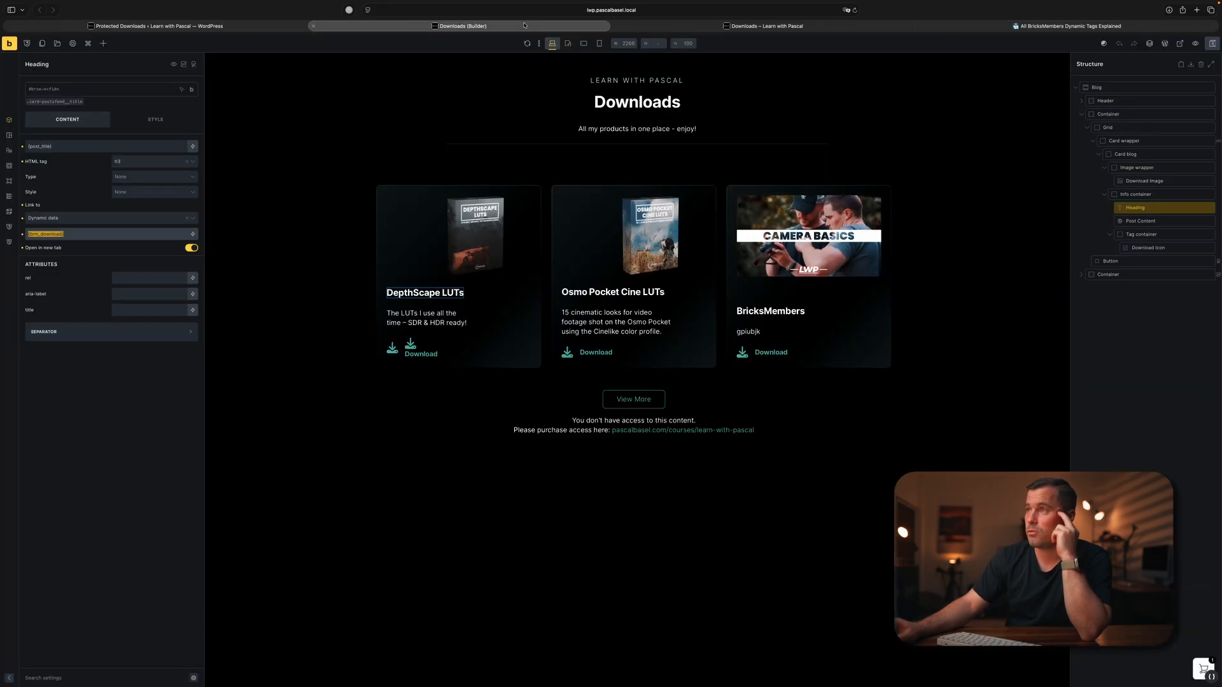
left_click(1165, 221)
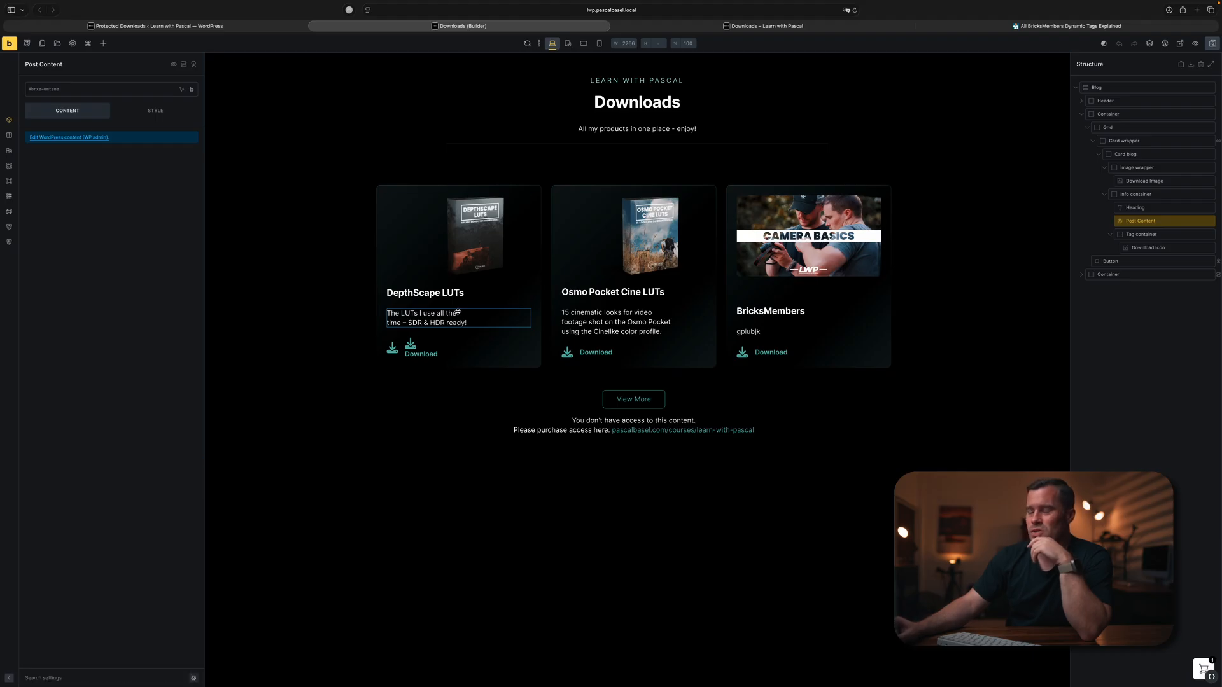
left_click(271, 28)
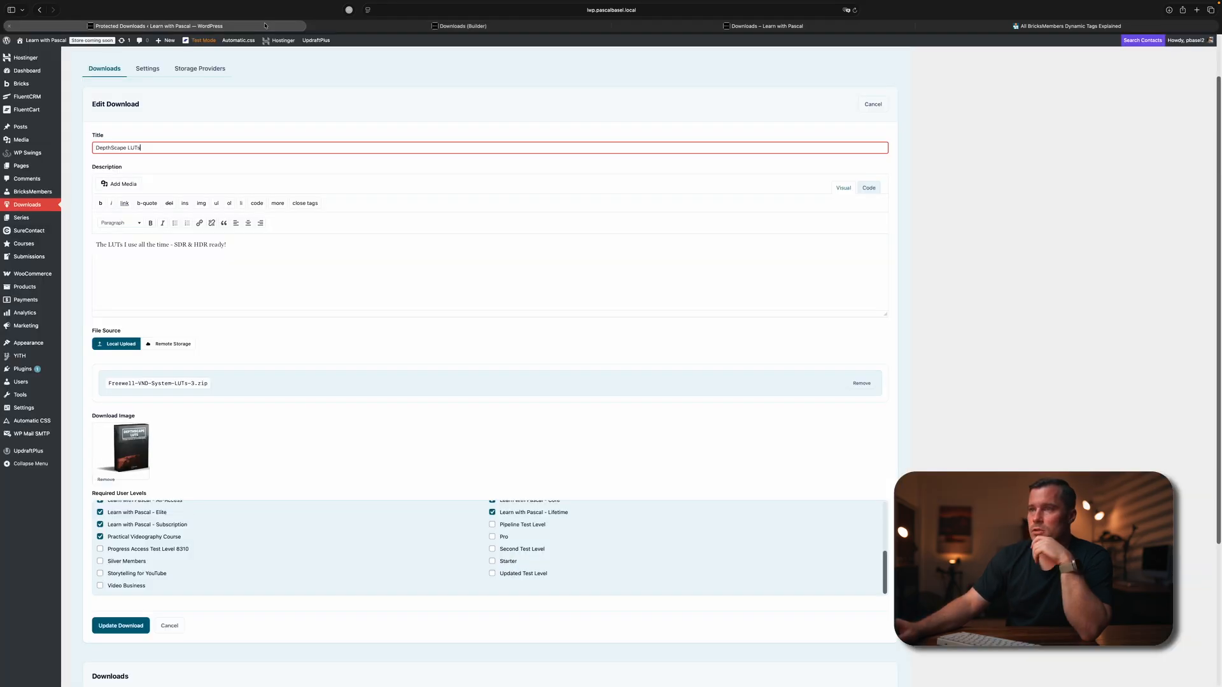
left_click(255, 252)
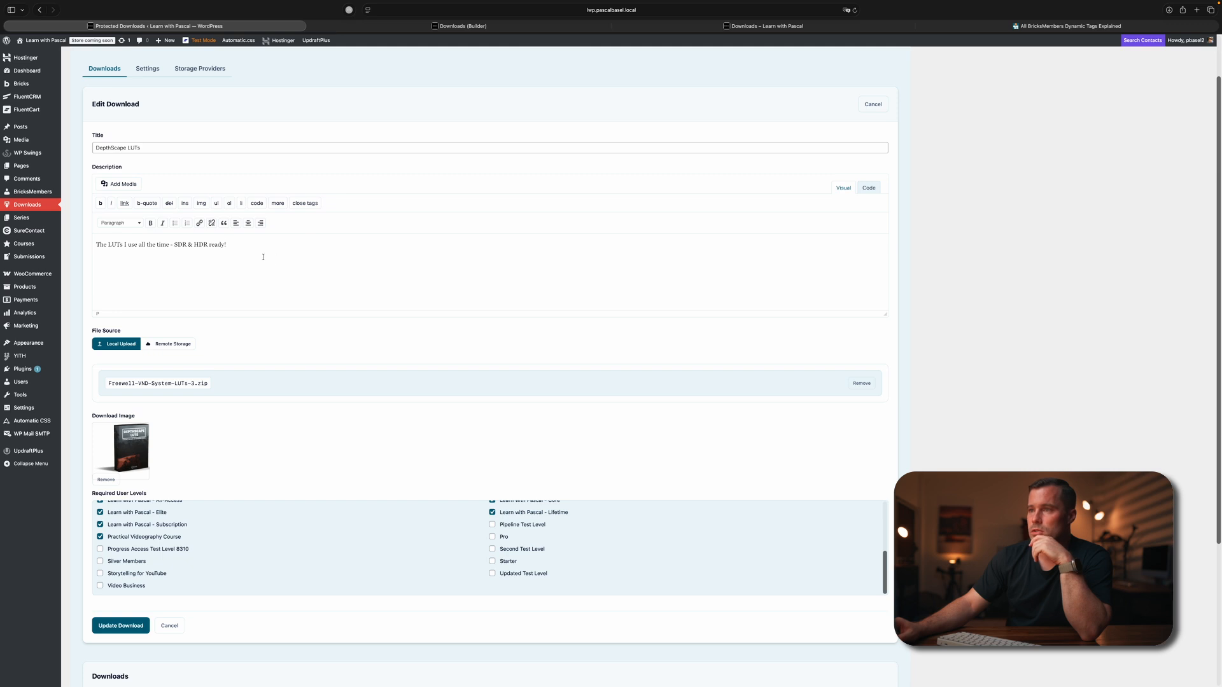
left_click(448, 27)
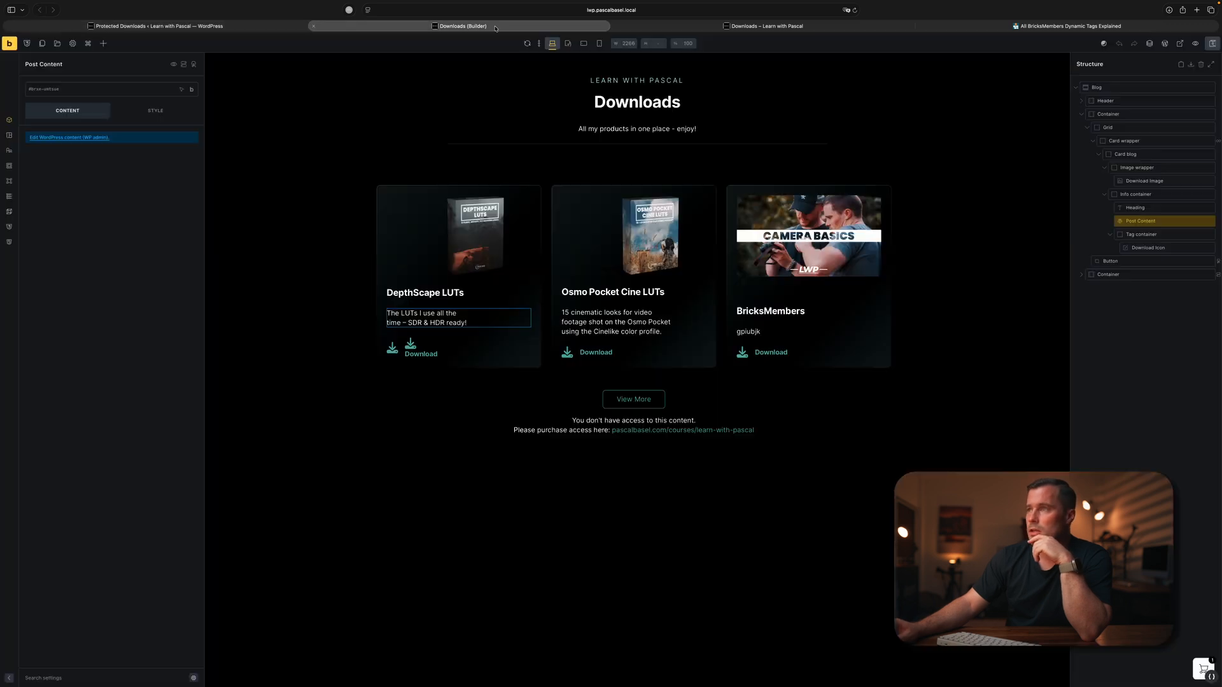
- Inspect the Download Icon's content as code, highlight its link tag, and check the surrounding Tag container
left_click(1159, 247)
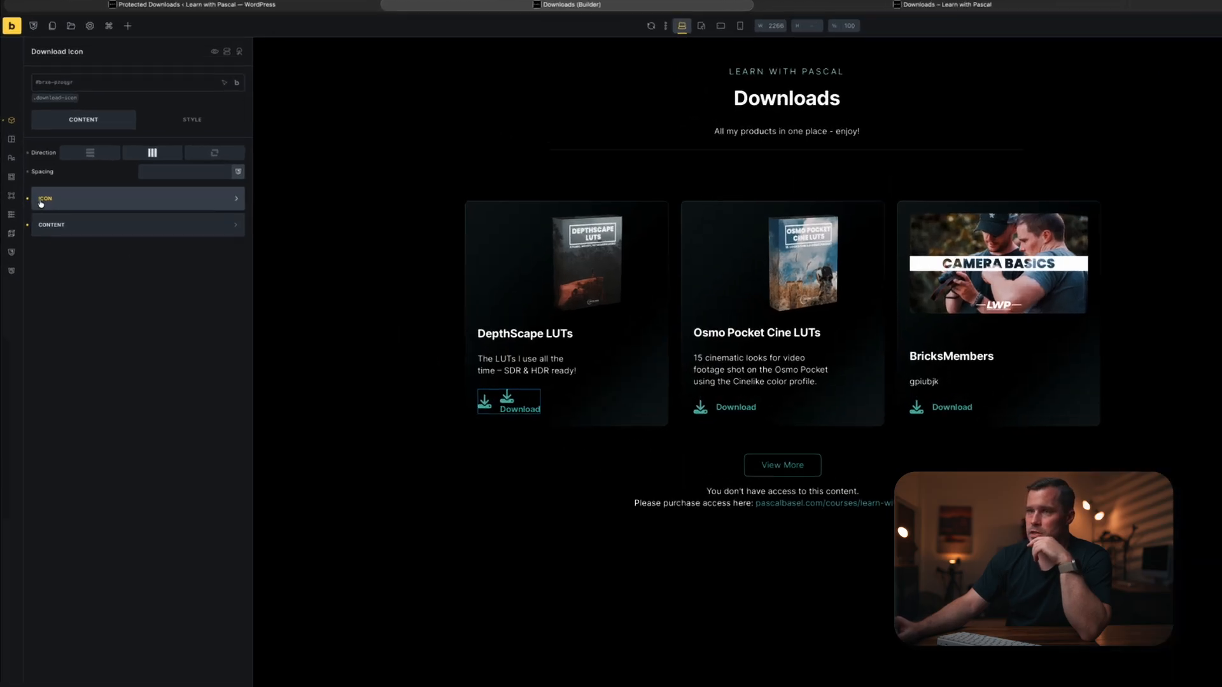
left_click(51, 225)
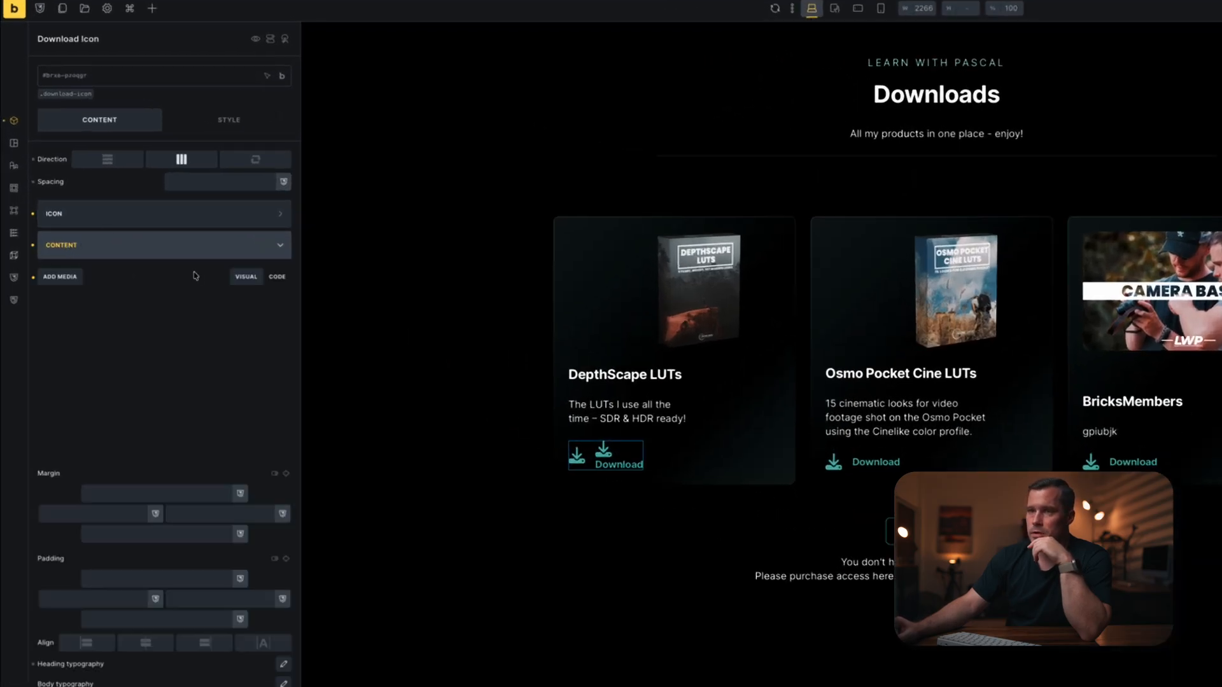
left_click(263, 252)
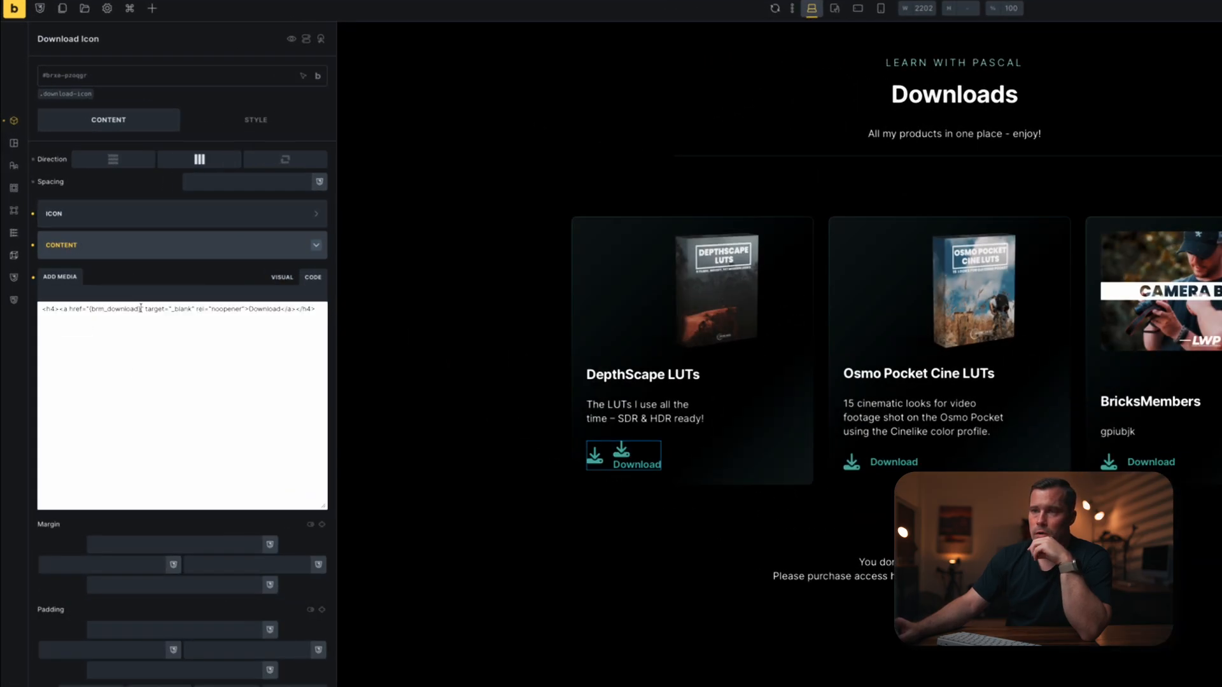
left_click_drag(141, 309, 85, 304)
left_click(84, 315)
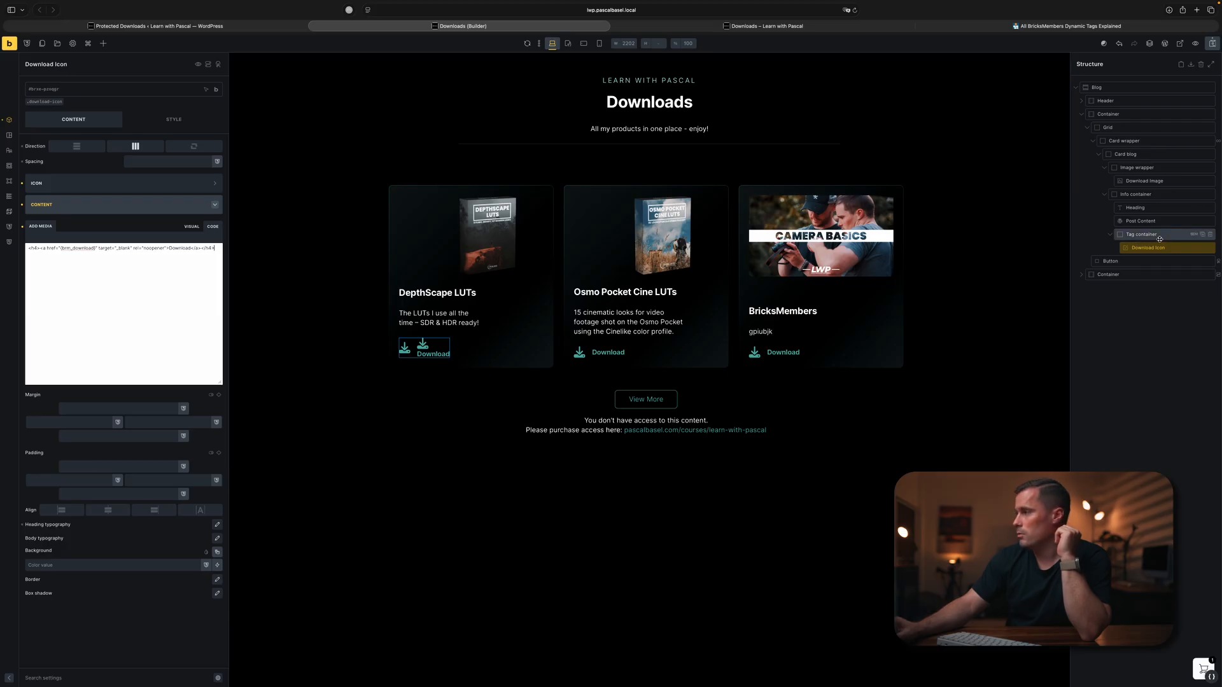
left_click(1160, 234)
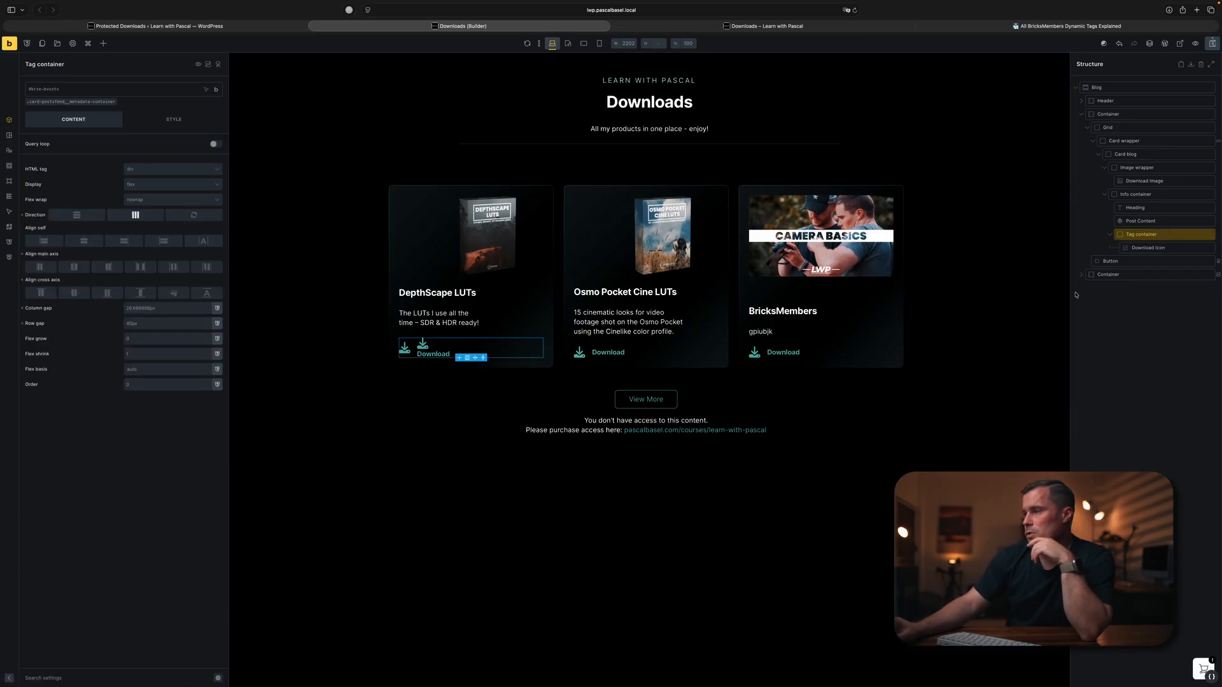
left_click(1166, 245)
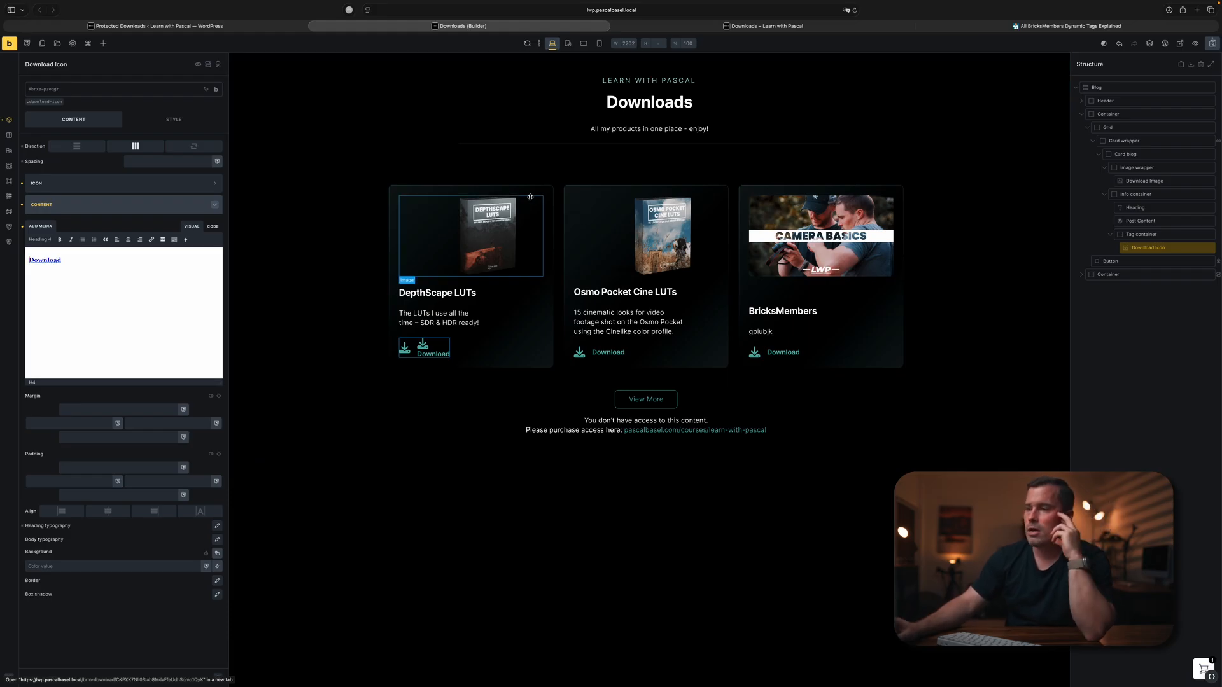
- Add a Protected Download element and move it out of the card loop, directly below the View More button
left_click(1175, 318)
left_click(692, 154)
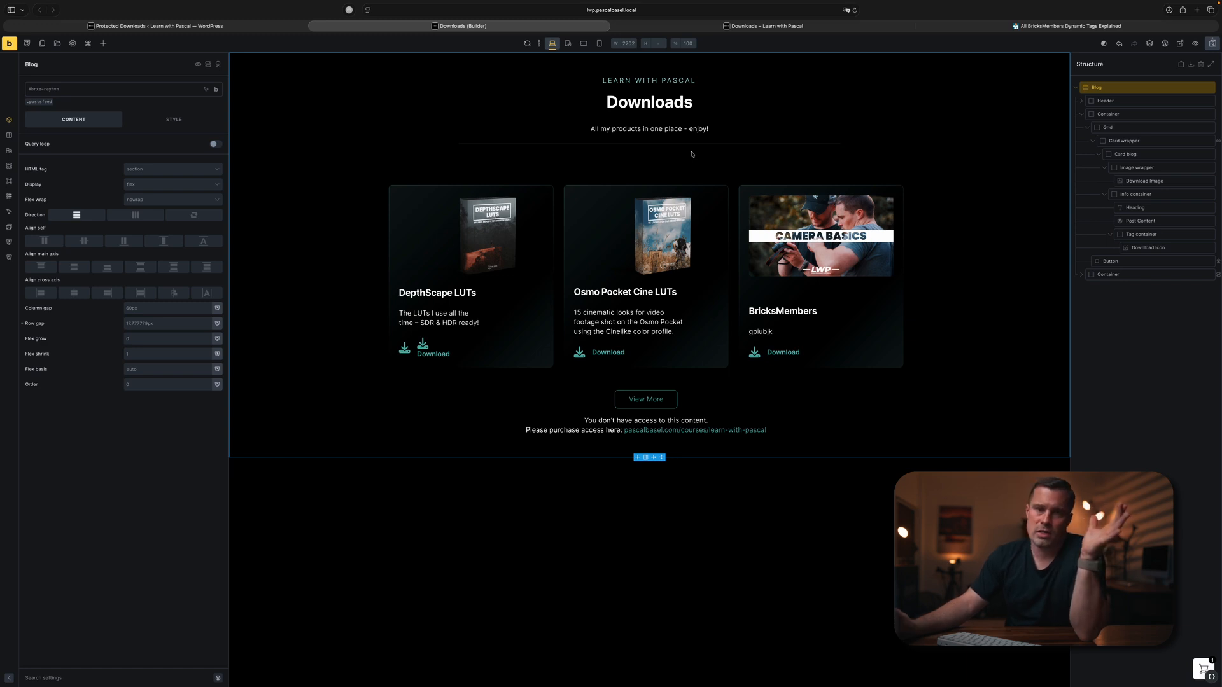
left_click(1124, 141)
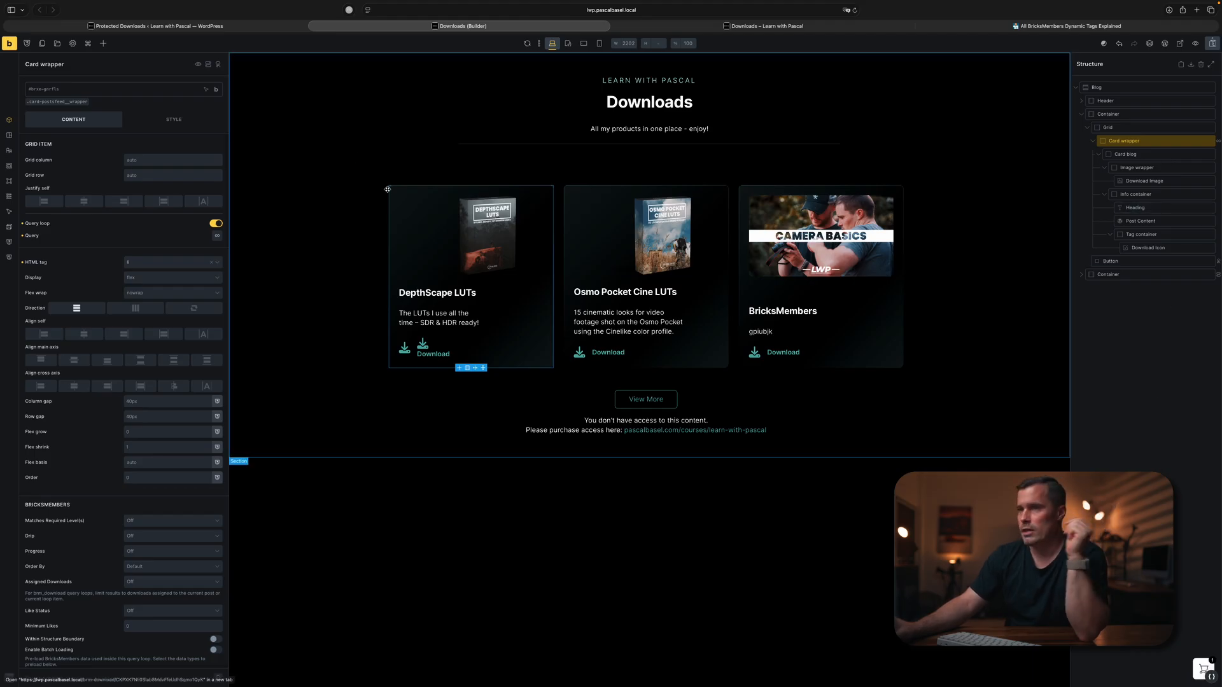
left_click(103, 43)
scroll(81, 556, "down", 15)
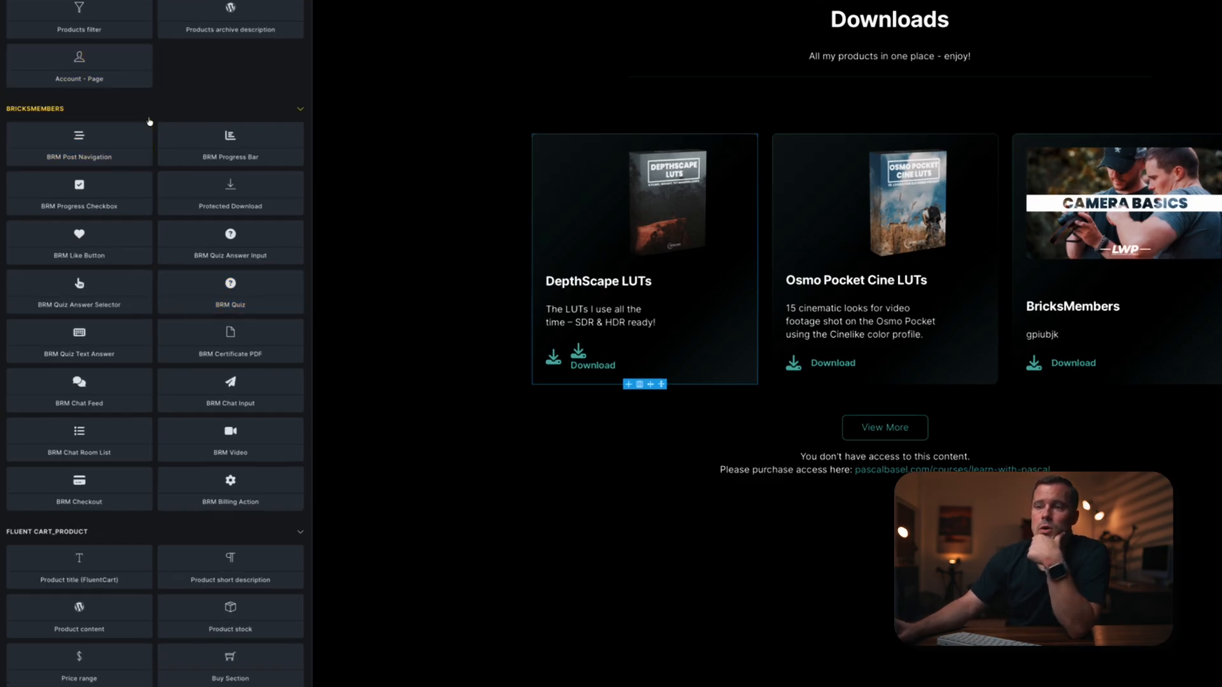
left_click(252, 211)
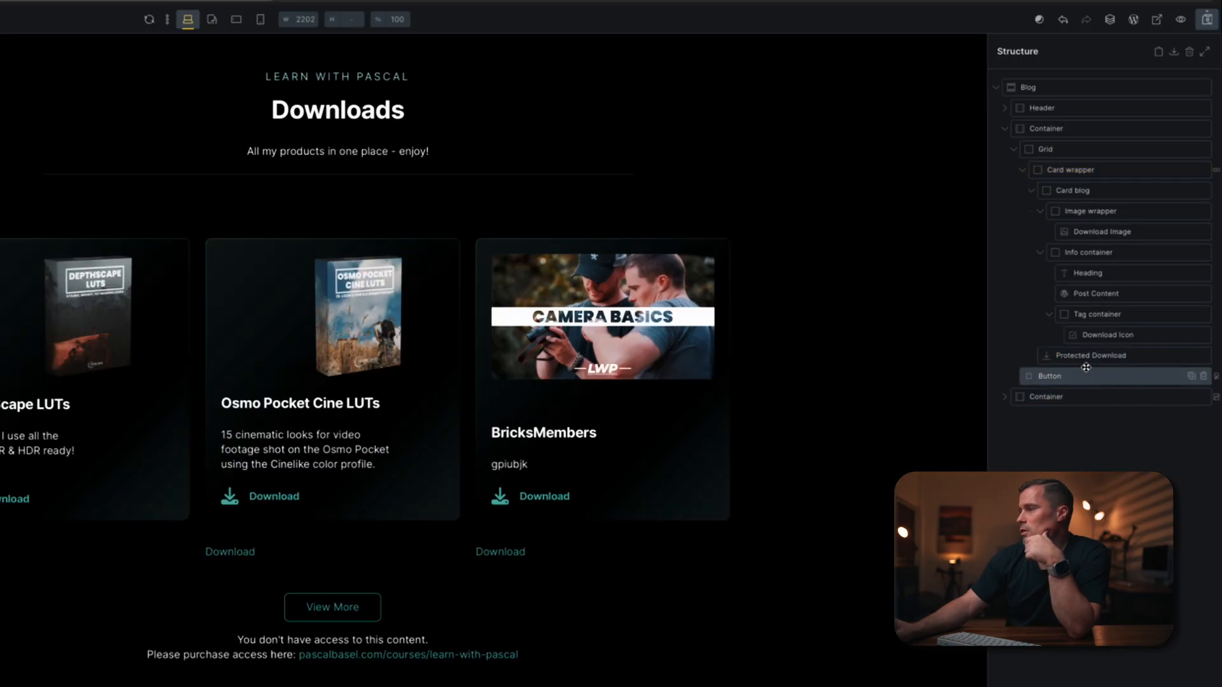
left_click_drag(1091, 355, 1050, 382)
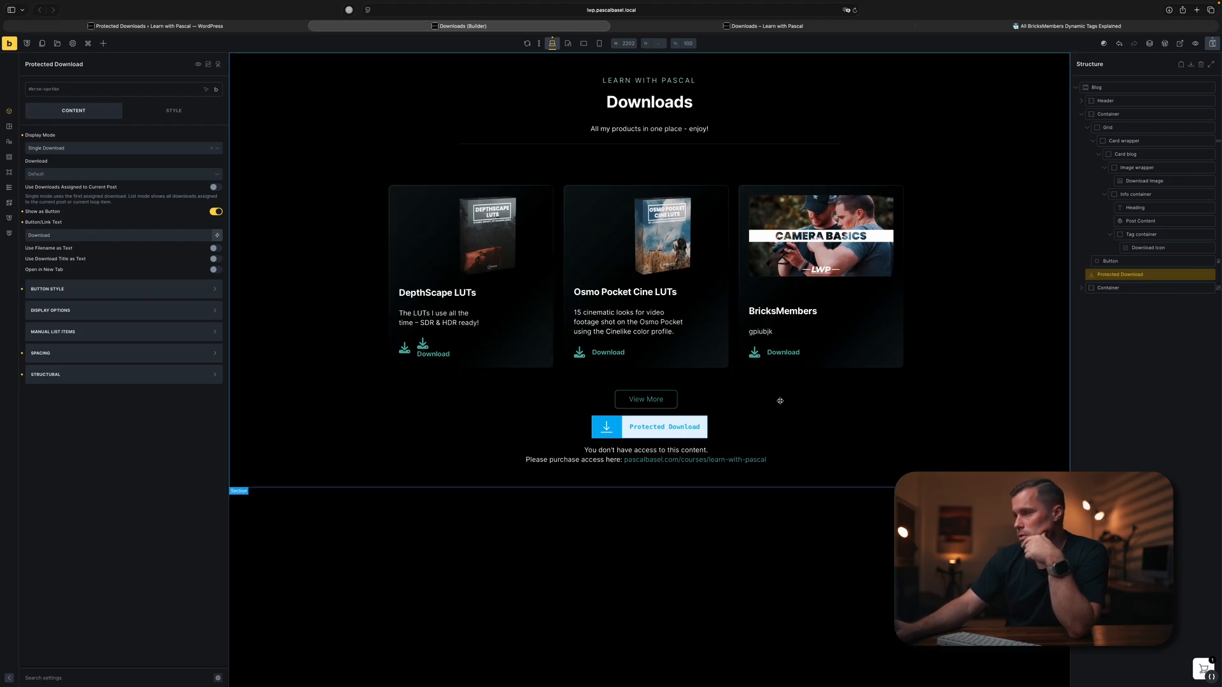
- Show DepthScape LUTs as a single download and turn off Show as Button
left_click(63, 149)
left_click(83, 136)
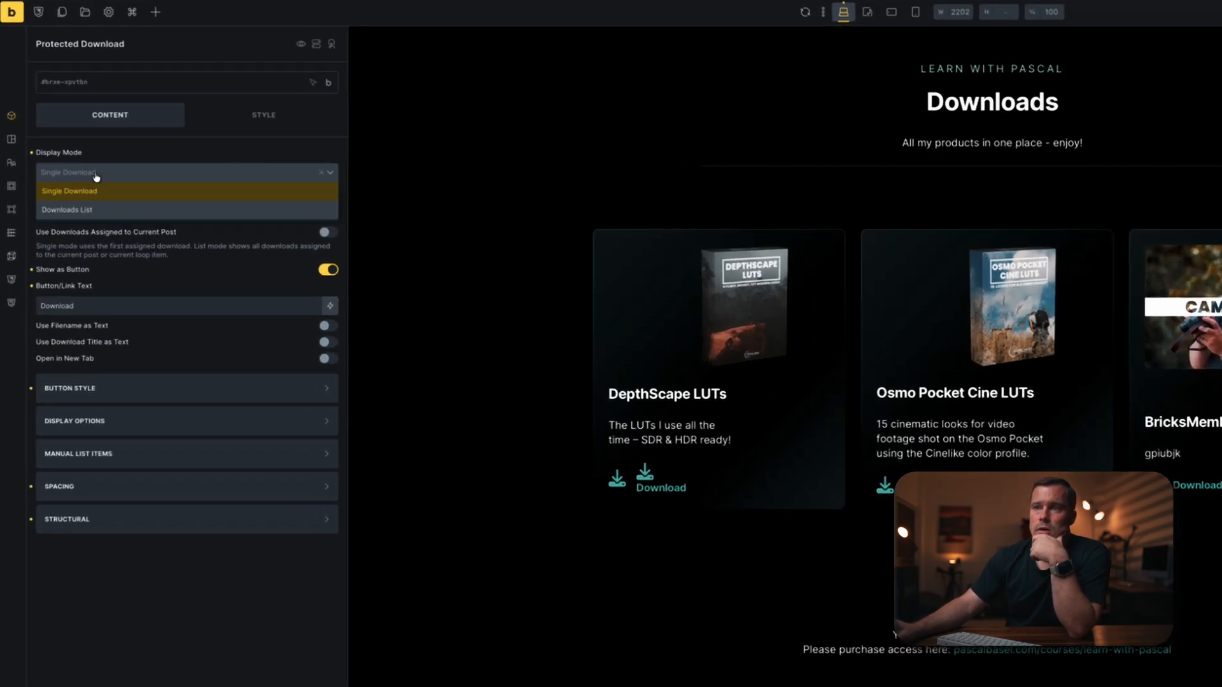
left_click(108, 214)
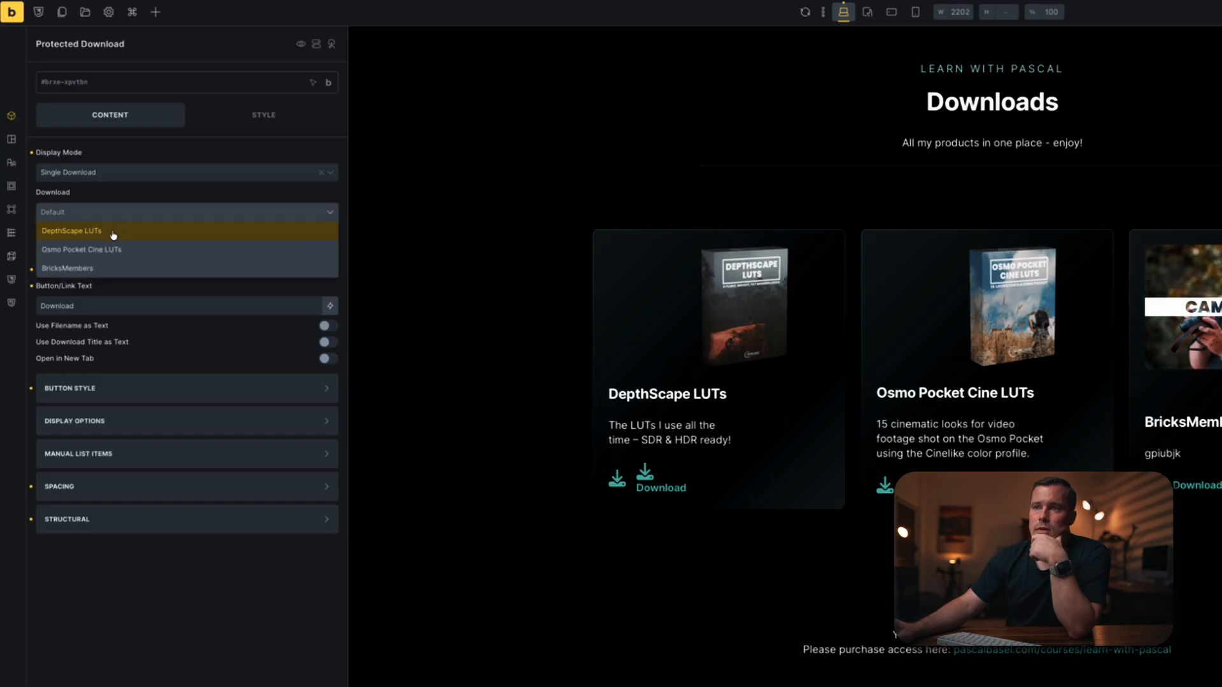
left_click(111, 232)
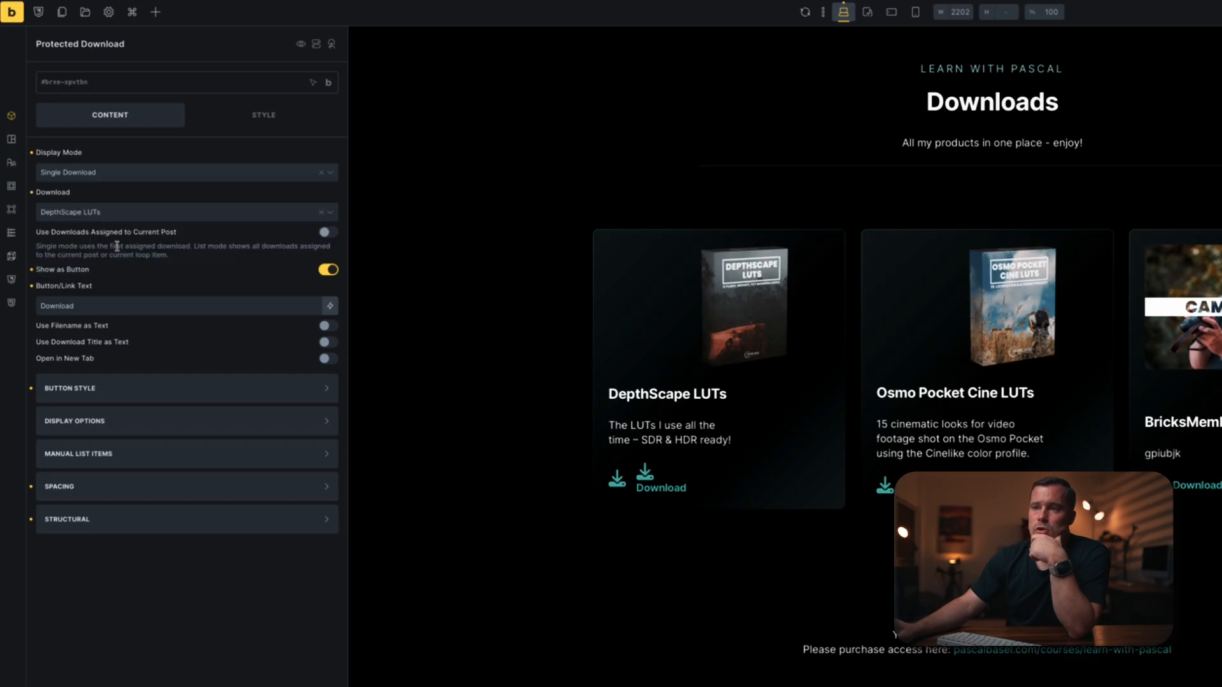
left_click(163, 275)
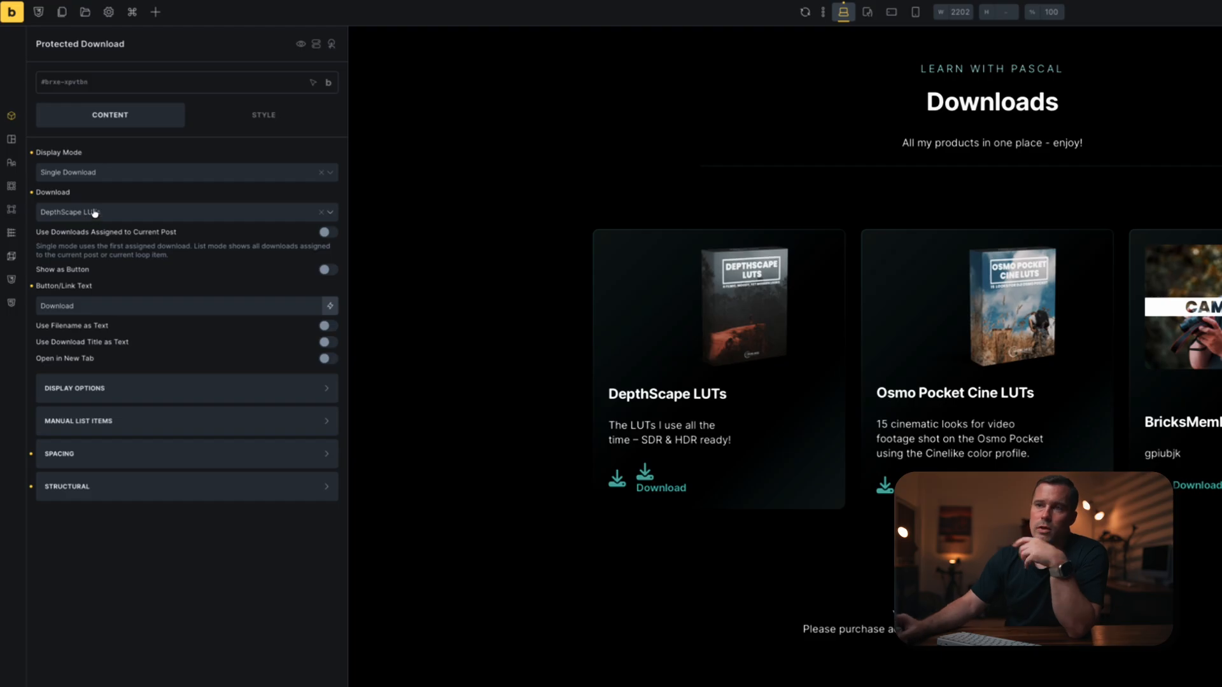
- Set the element's display mode to Downloads List and review the list style choices
left_click(120, 178)
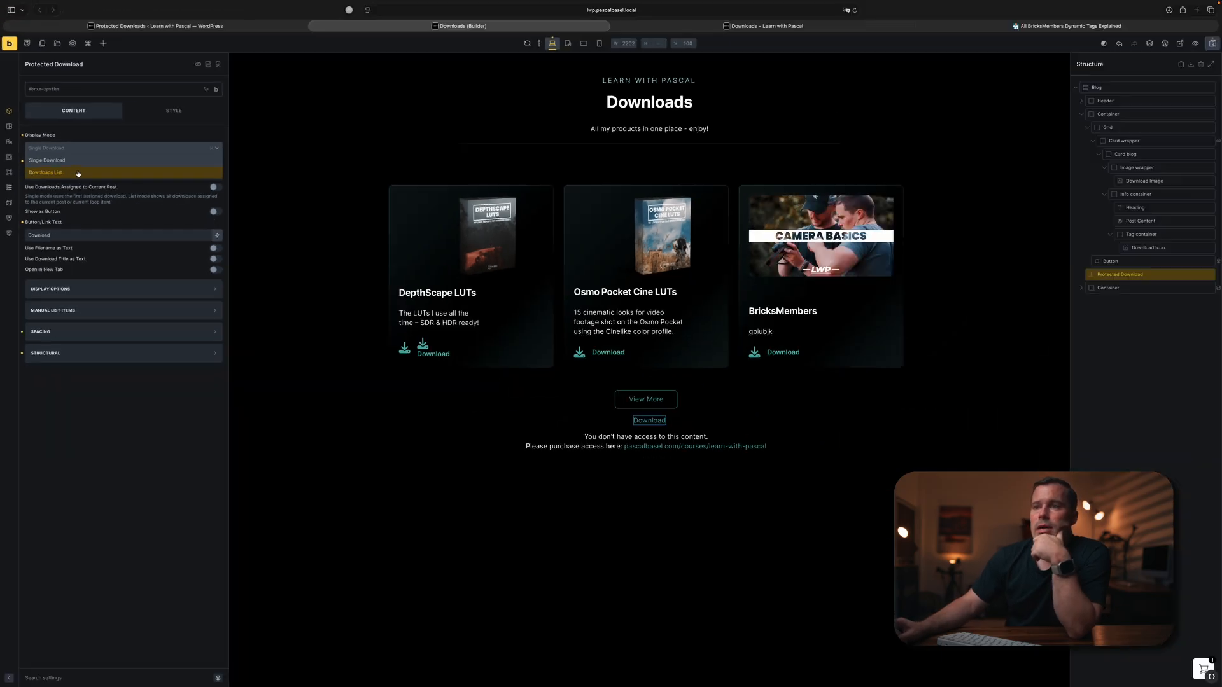
left_click(116, 205)
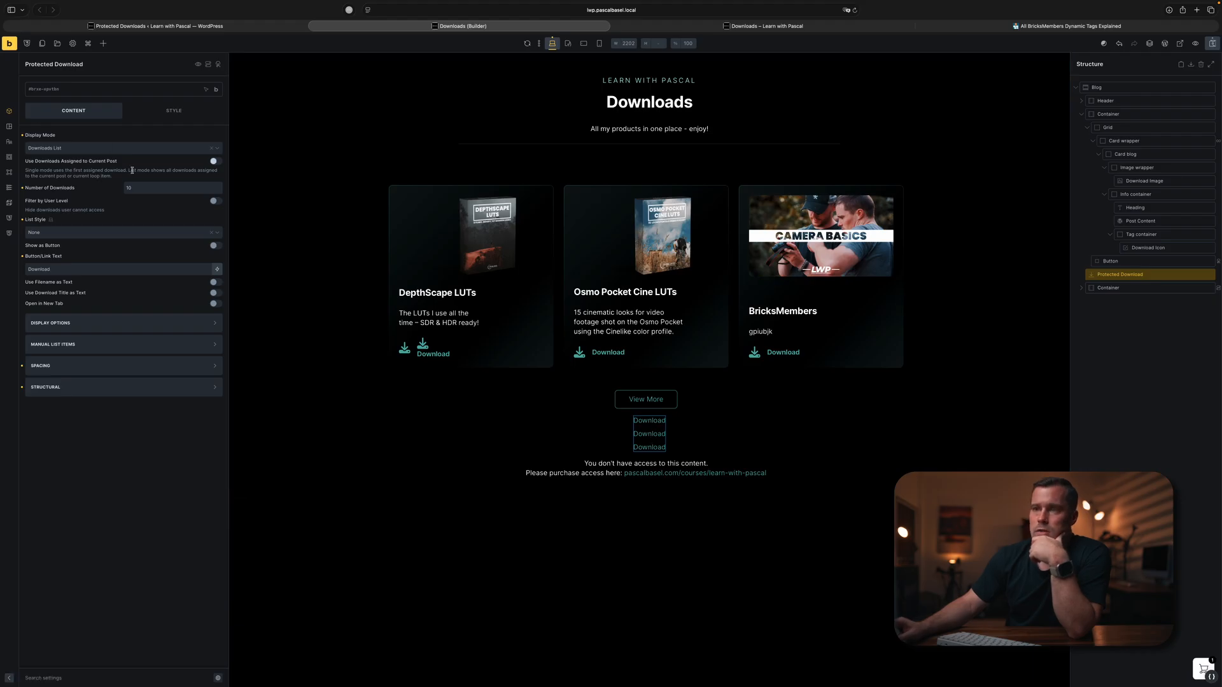
left_click(70, 233)
left_click(101, 234)
- Try the filename and then the download title as link text for the downloads list
left_click(260, 315)
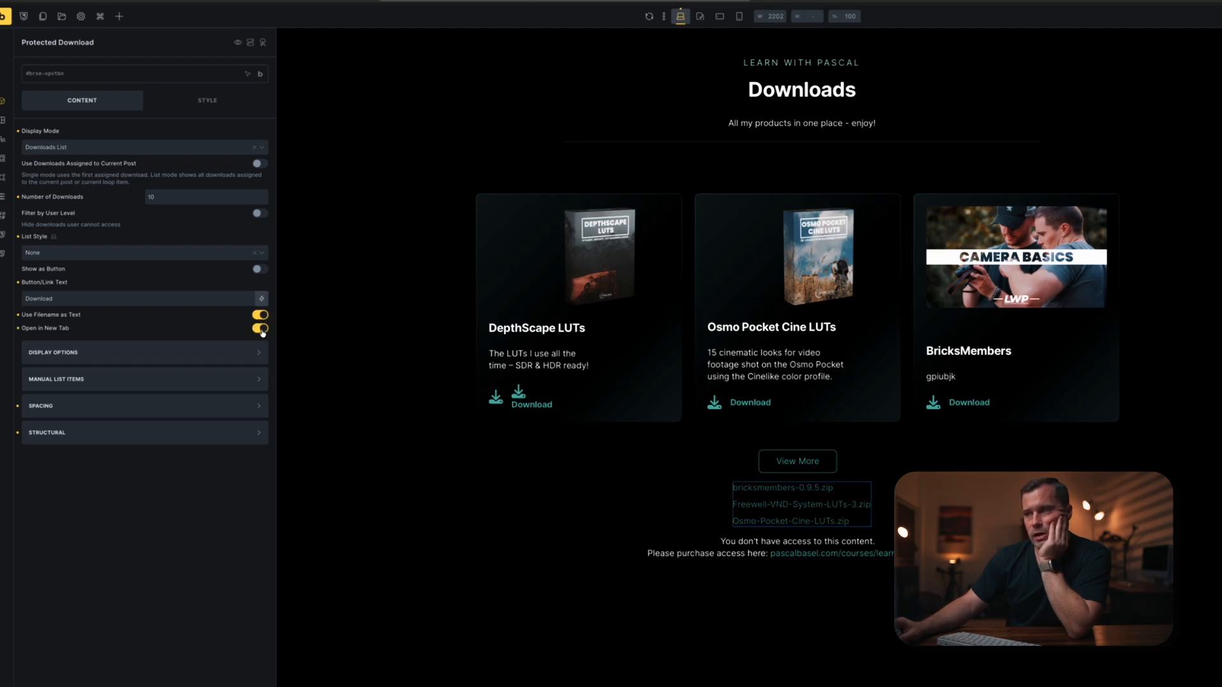
left_click(261, 316)
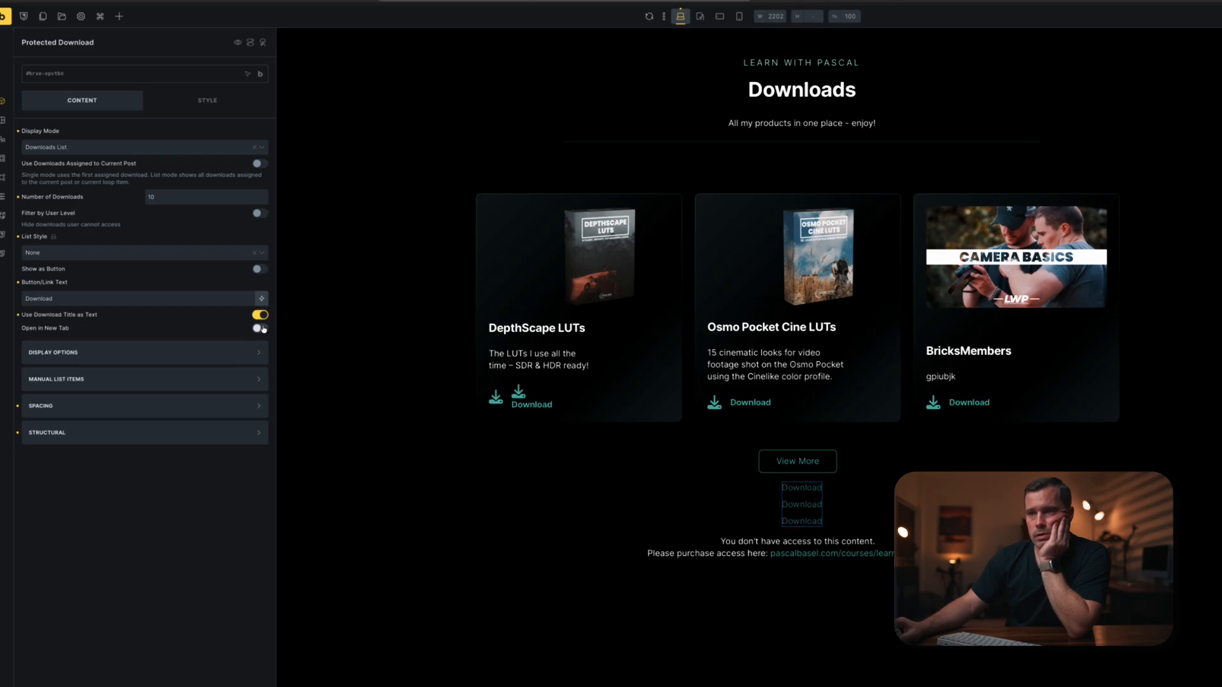
left_click(260, 328)
left_click(259, 314)
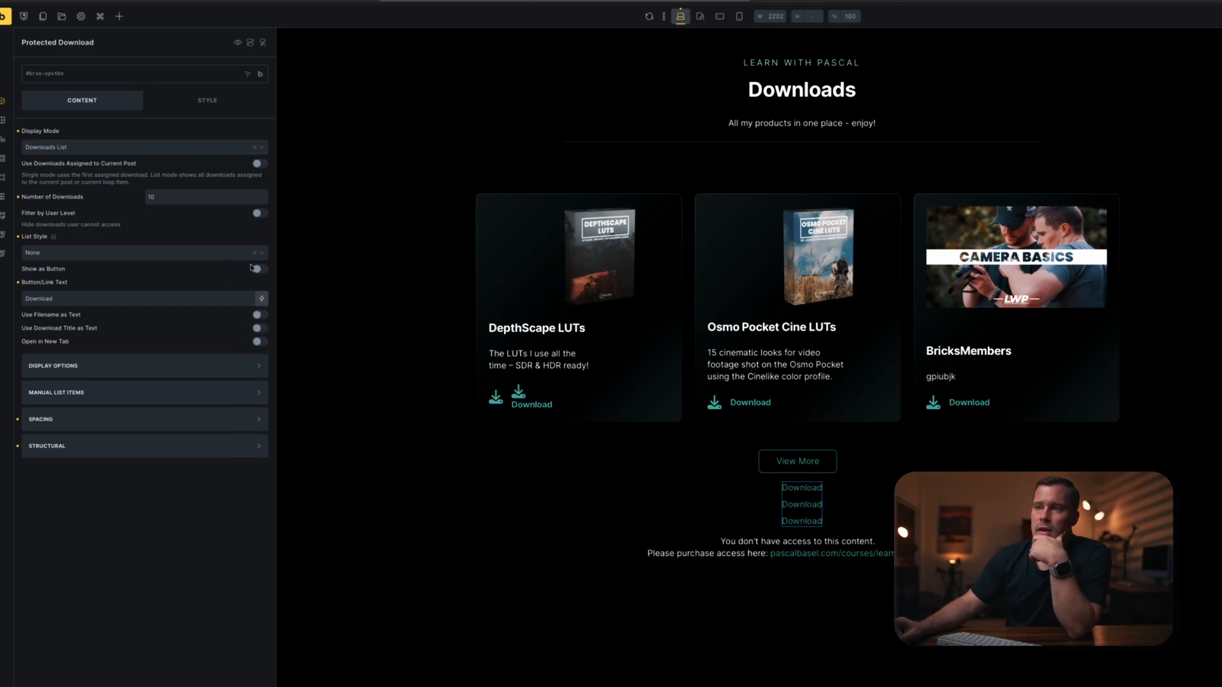
- Show the downloads as buttons labelled with their download titles, using the AutomaticCSS button style Primary
left_click(257, 269)
left_click(258, 327)
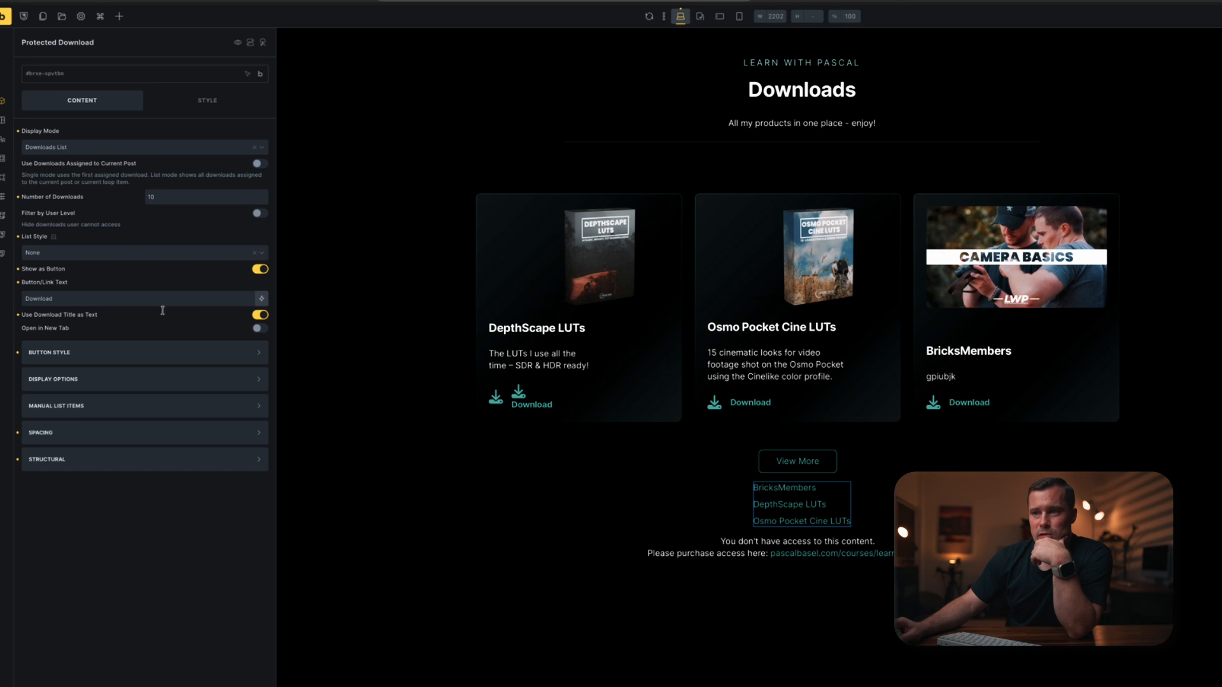
left_click(131, 355)
left_click(89, 391)
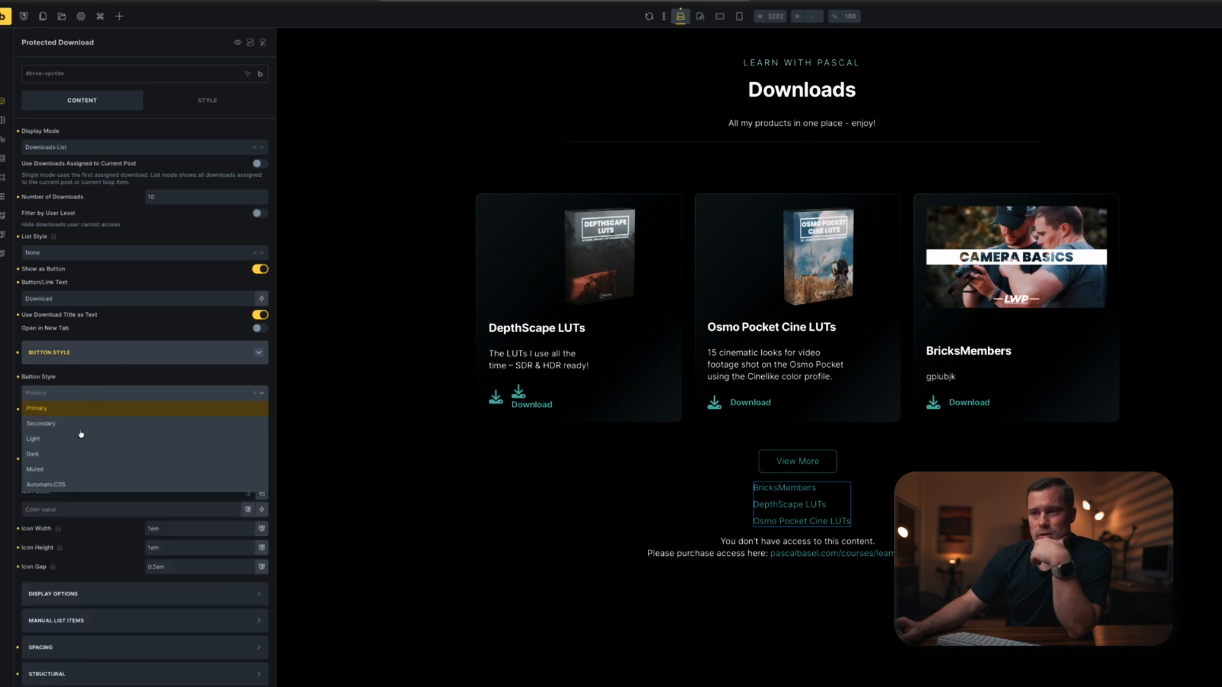
left_click(74, 485)
left_click(105, 425)
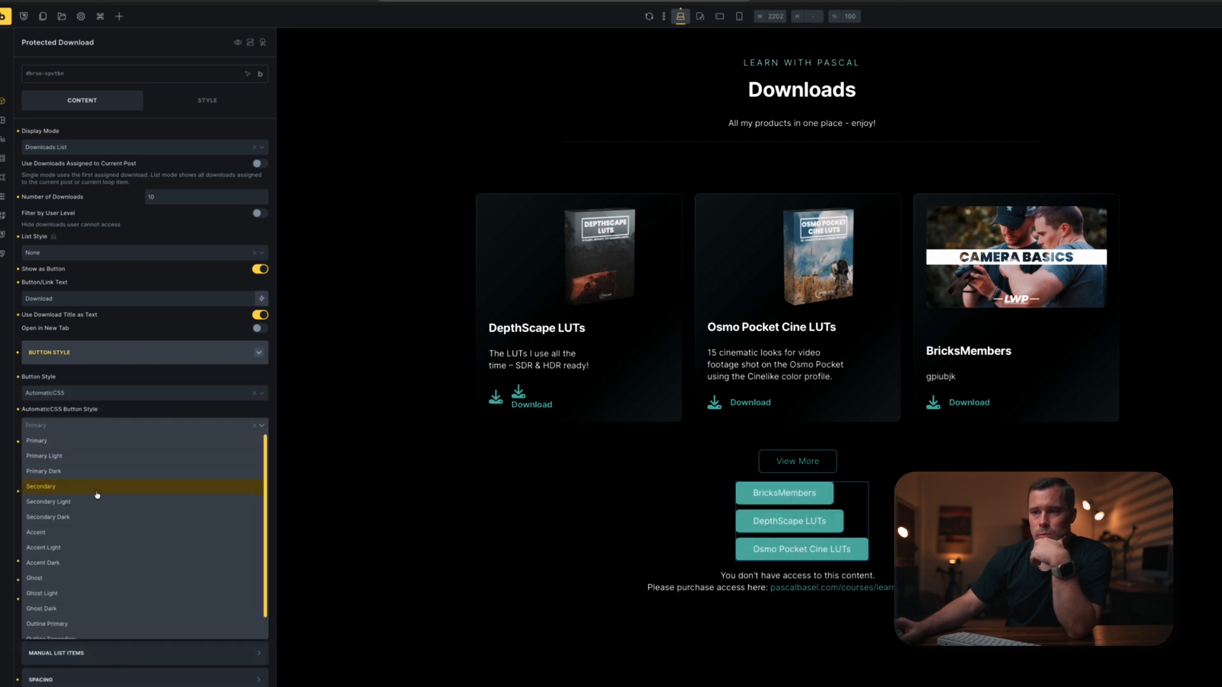
left_click(97, 441)
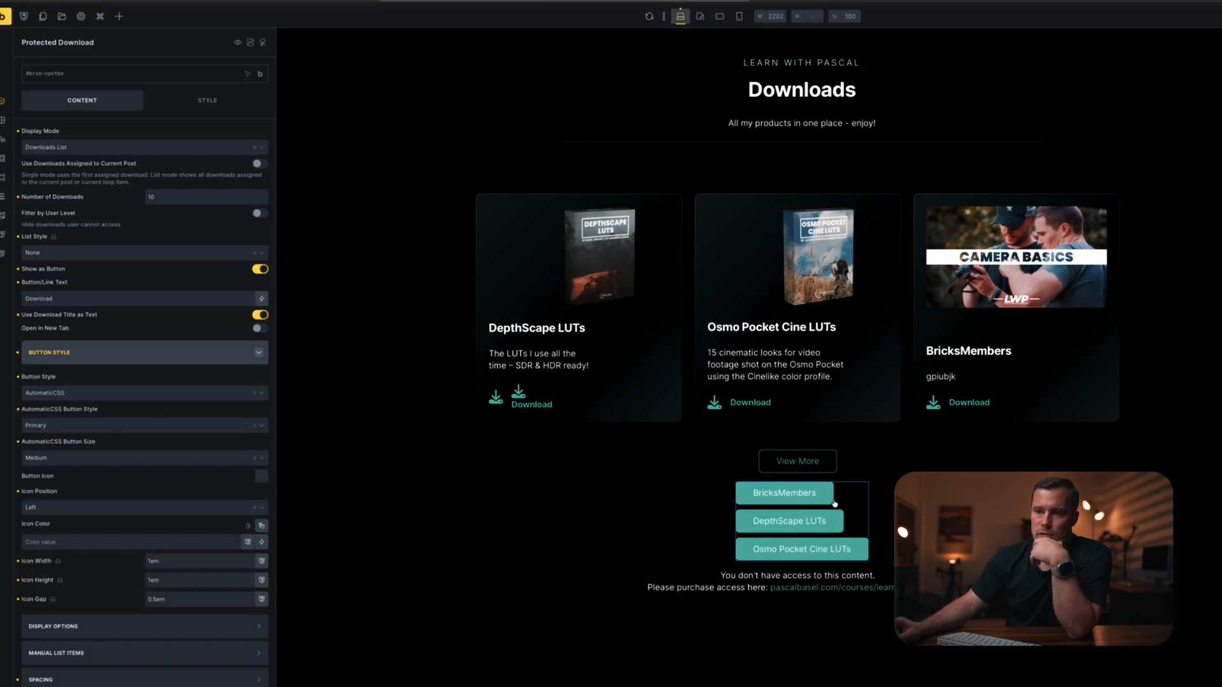
left_click(142, 355)
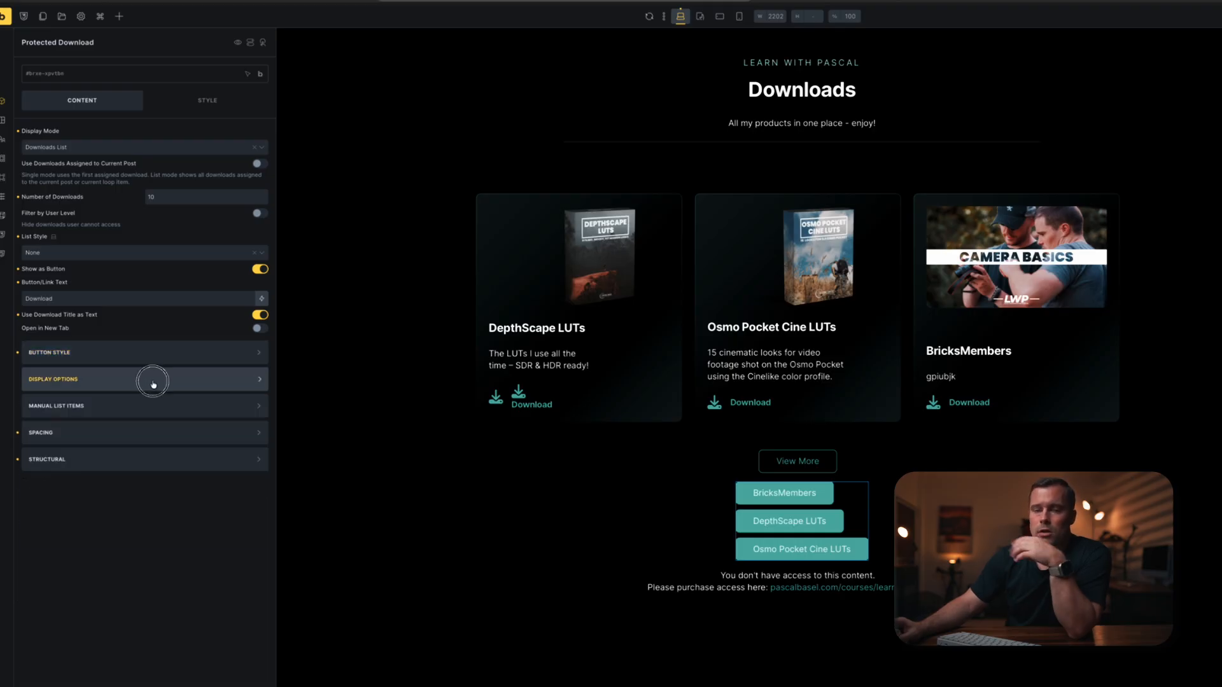
- Enable the download title, filename, file size, download image and description for every list entry
left_click(164, 381)
left_click(259, 404)
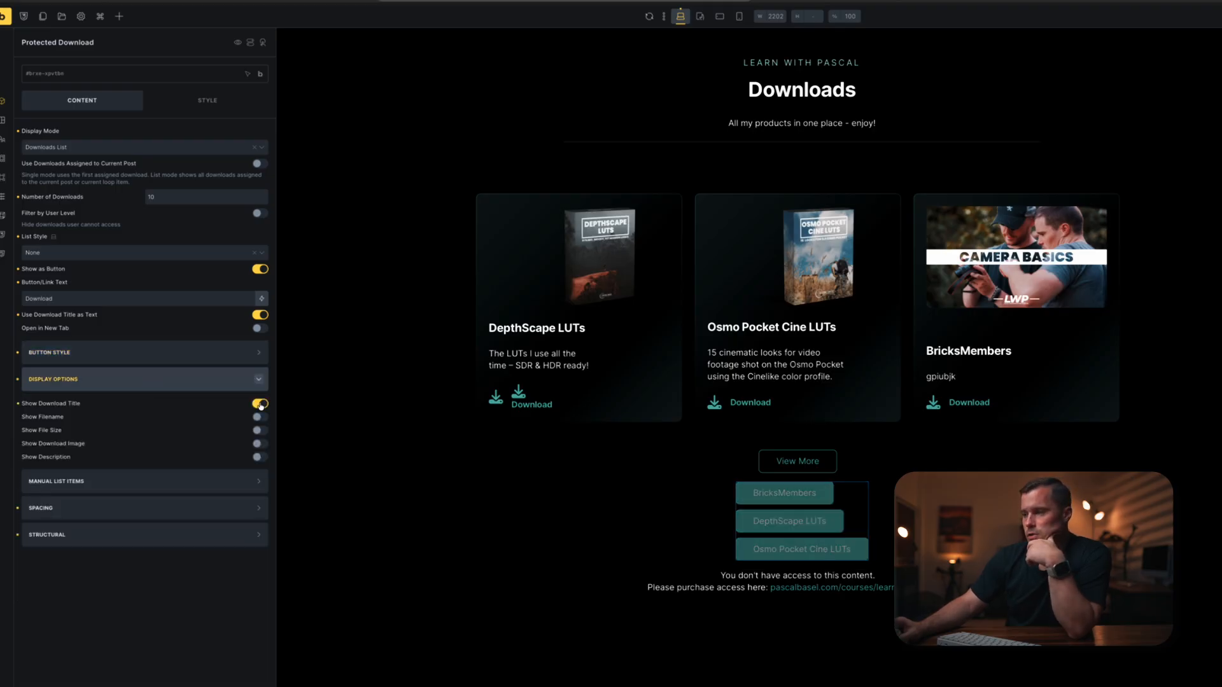
left_click(258, 417)
left_click(257, 418)
left_click(257, 431)
left_click(257, 443)
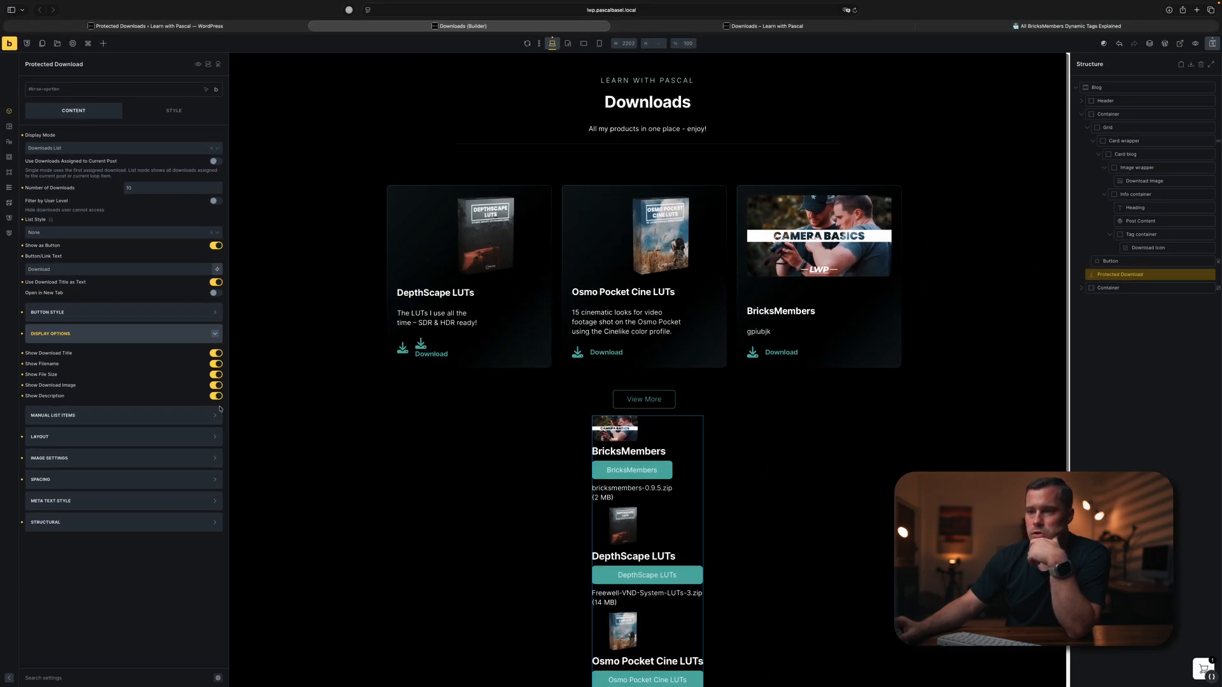
scroll(584, 434, "down", 3)
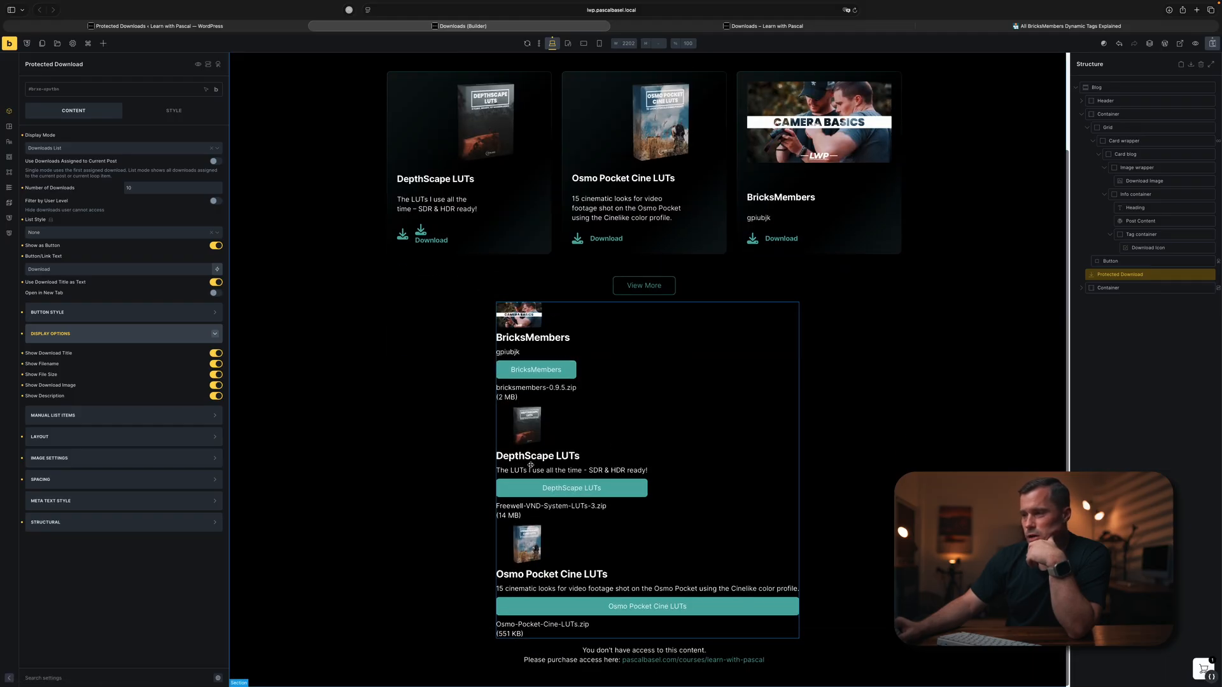
left_click(119, 333)
- Add a manual list item to review its download, text source and button options, and delete it
left_click(118, 352)
left_click(43, 387)
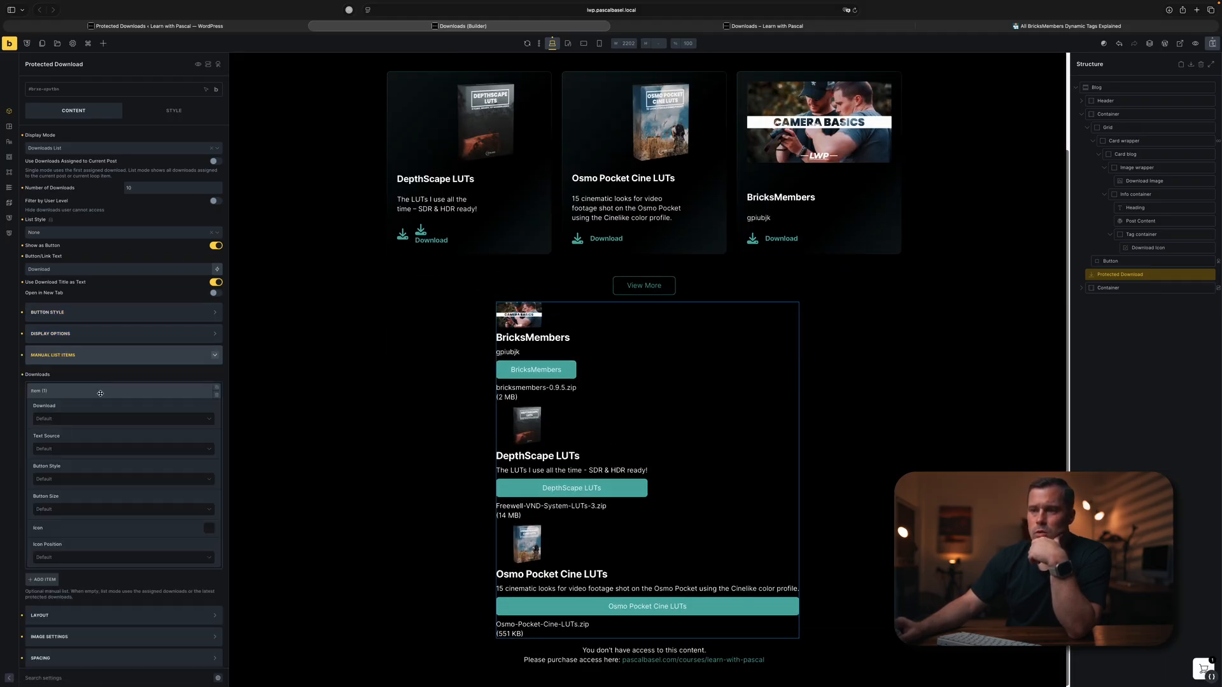
left_click(216, 396)
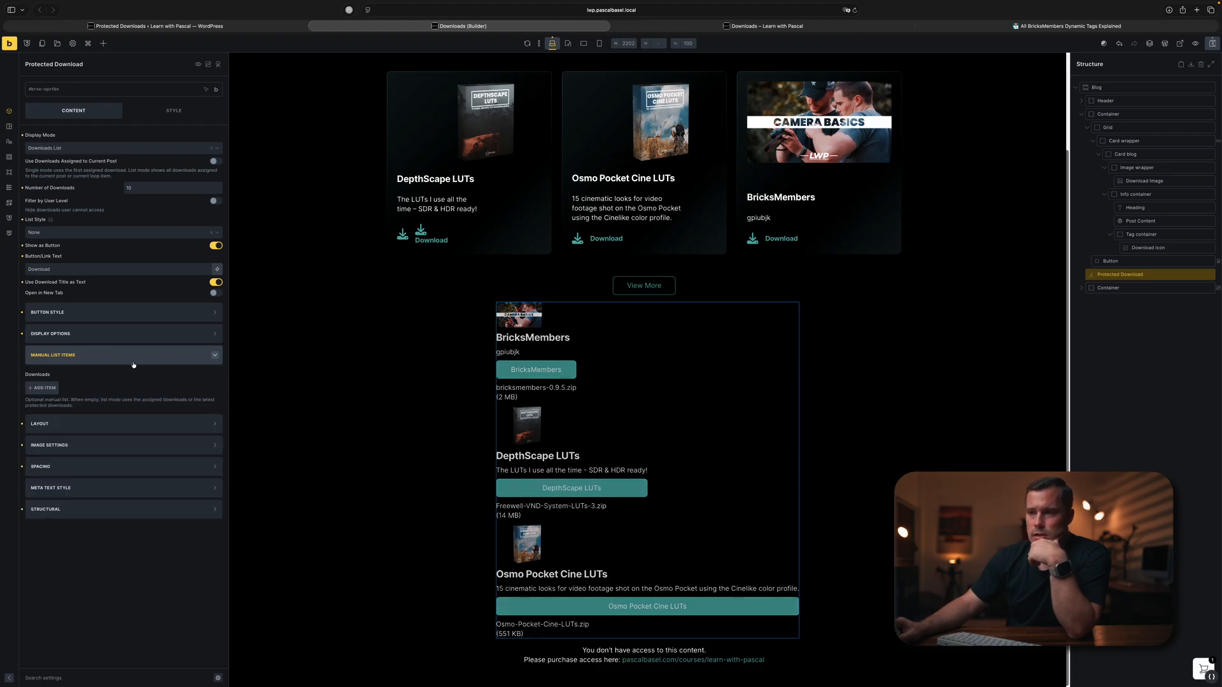
left_click(108, 355)
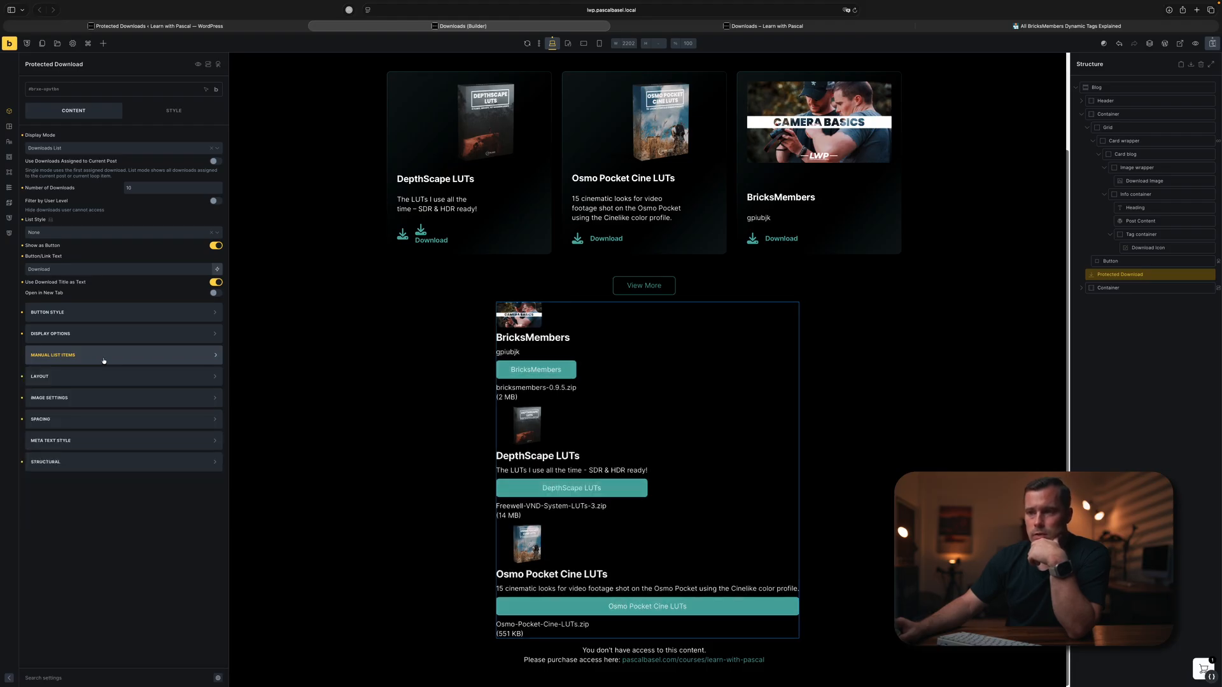
- Set the list's layout style to Horizontal (Image Left, Content Right) and the title position to Top (Above Everything)
left_click(73, 381)
left_click(91, 405)
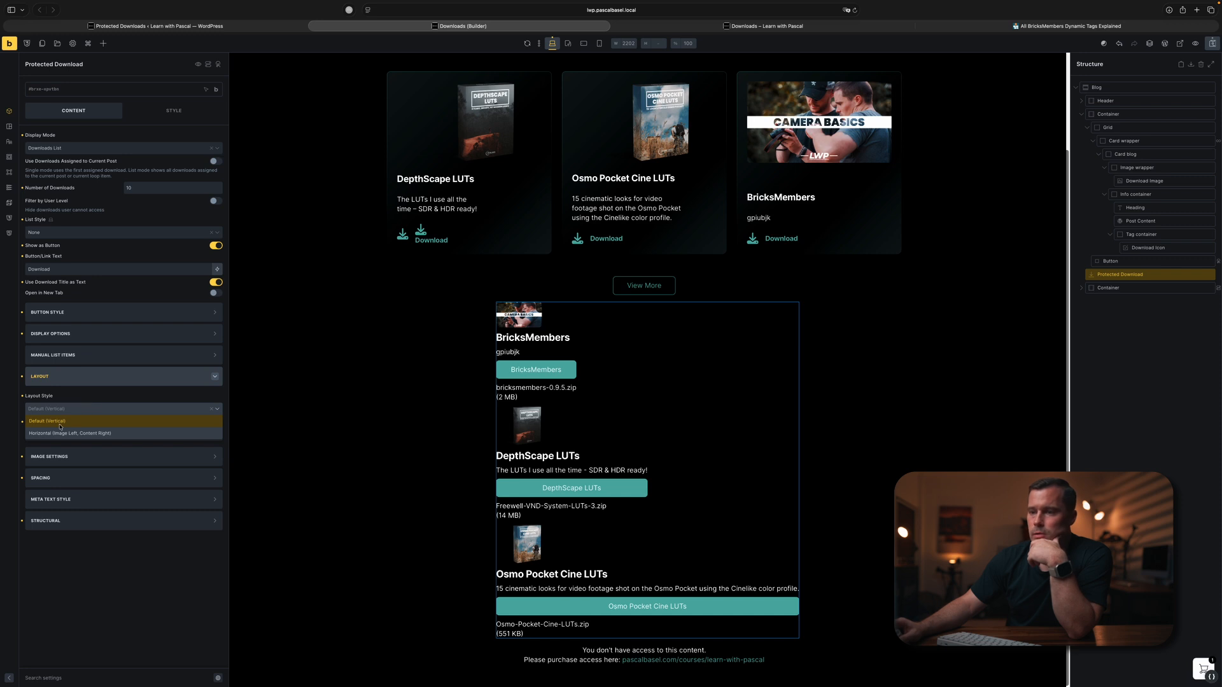
left_click(35, 433)
scroll(502, 438, "up", 3)
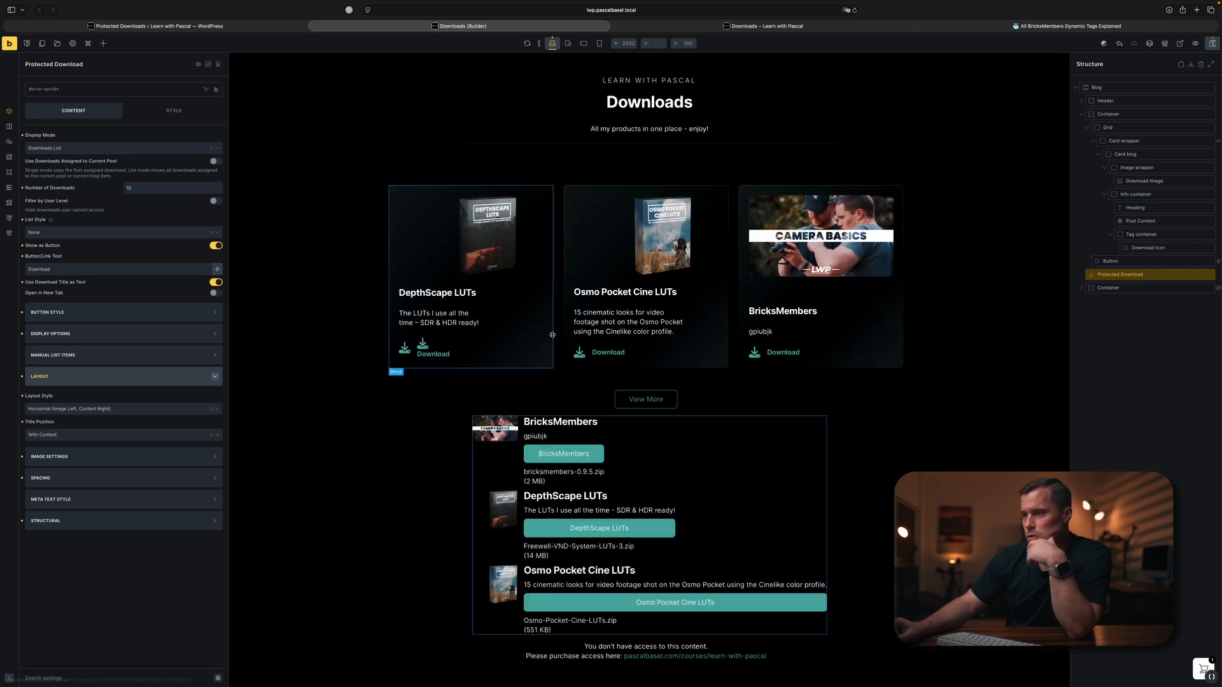
left_click(70, 435)
left_click(69, 448)
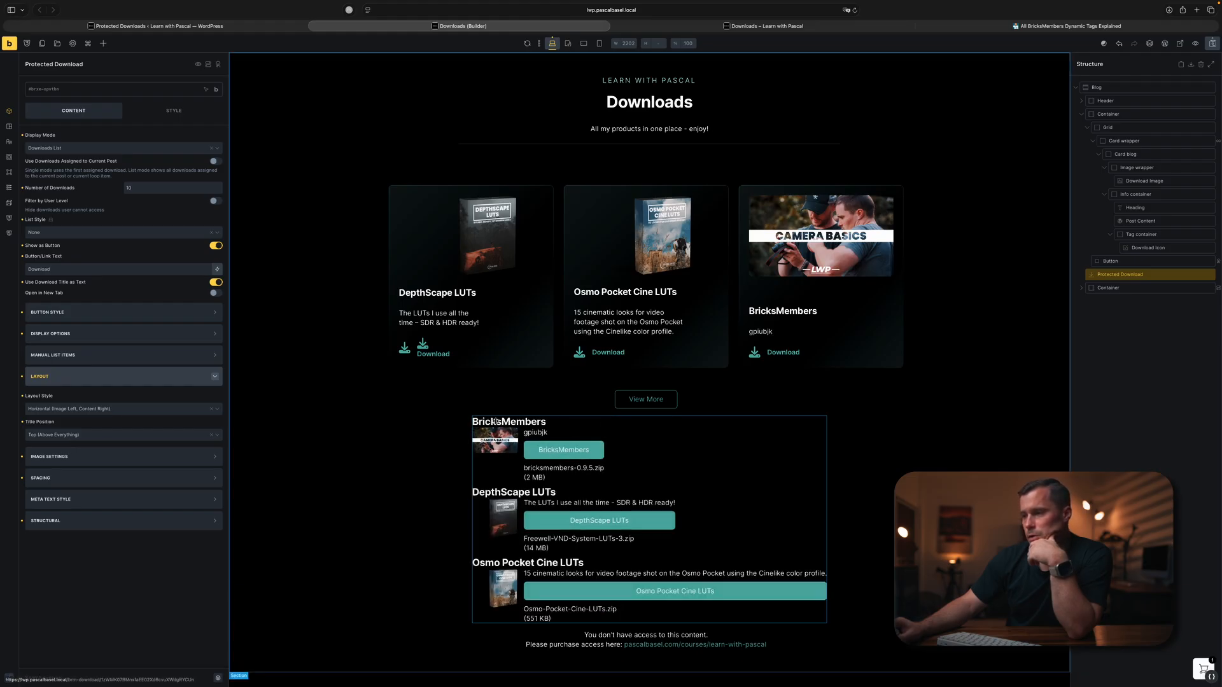
left_click(124, 378)
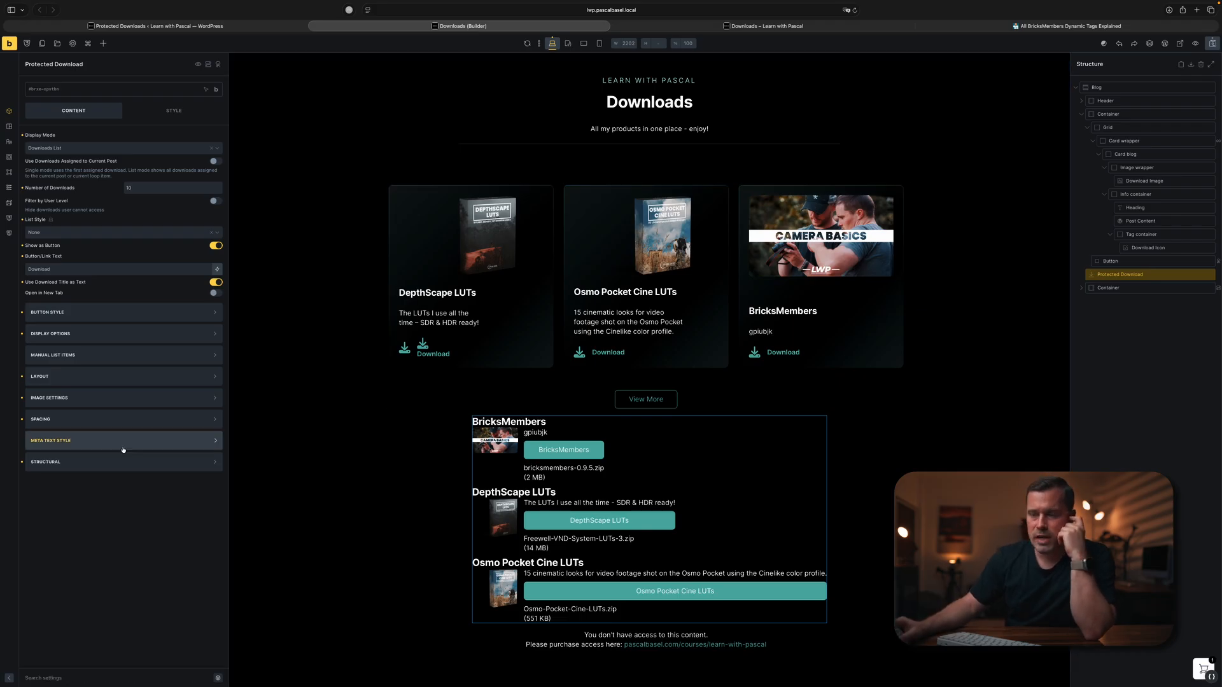
left_click(143, 421)
left_click(143, 422)
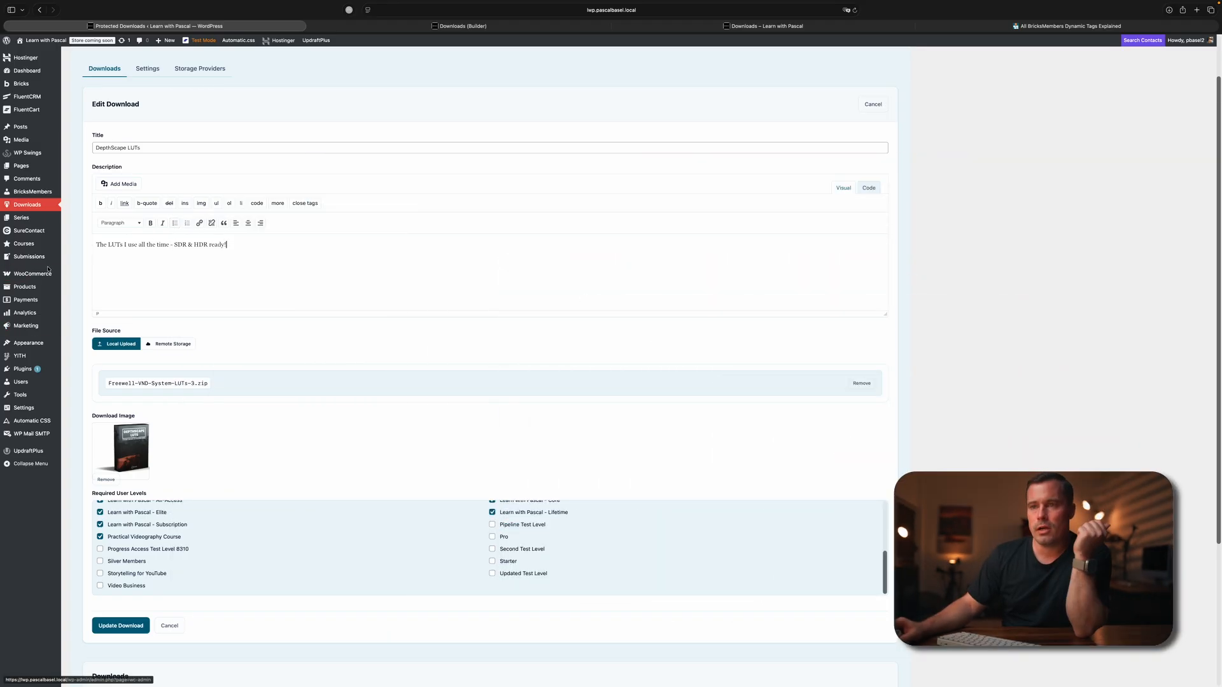
- Open the quick edit of the Cameras lesson in the Creator Crash Course, at its protected downloads setting
left_click(24, 244)
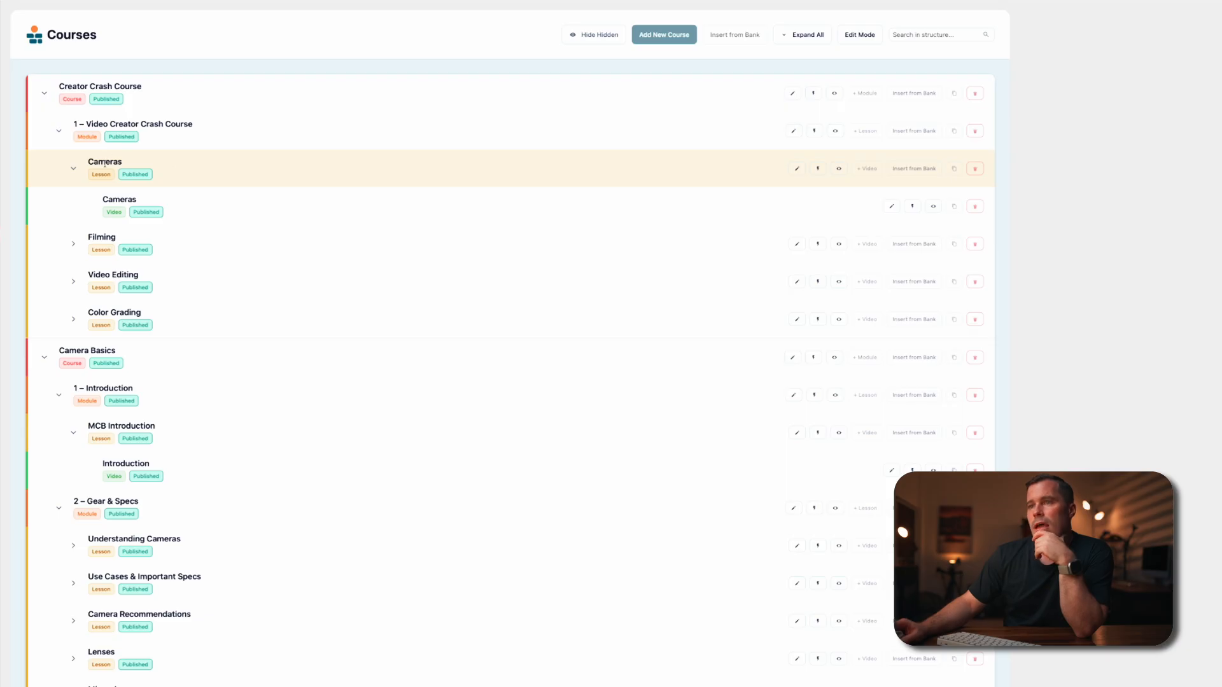
left_click(796, 168)
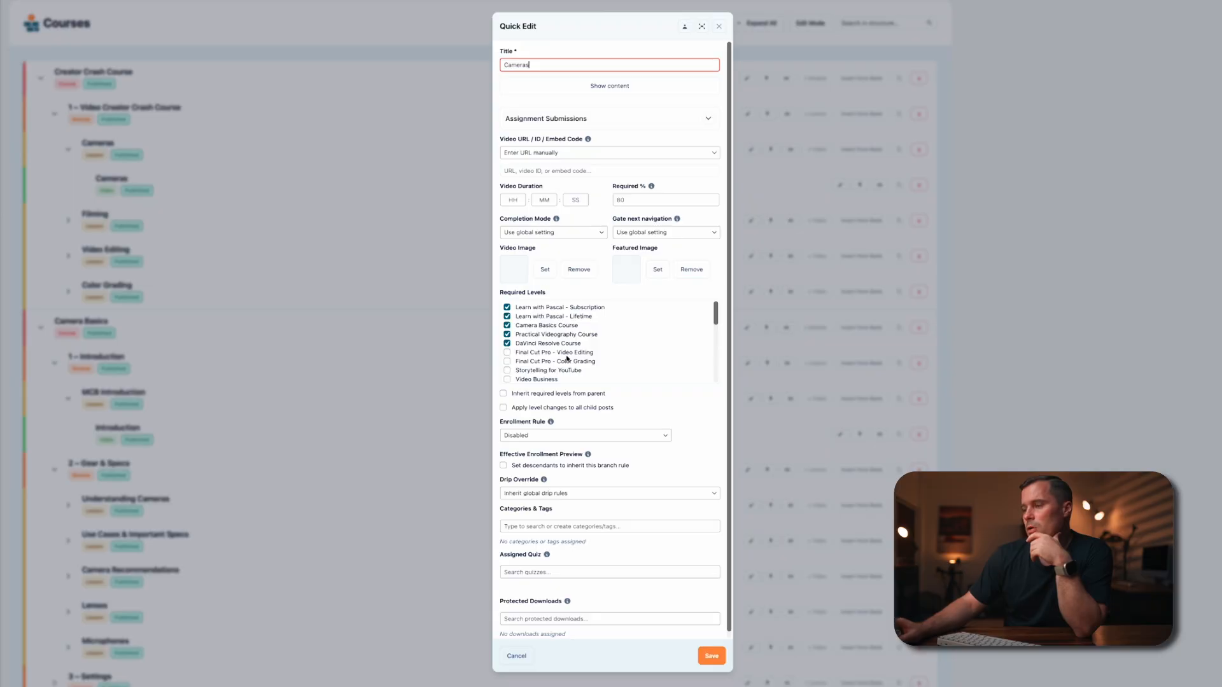
scroll(567, 358, "down", 5)
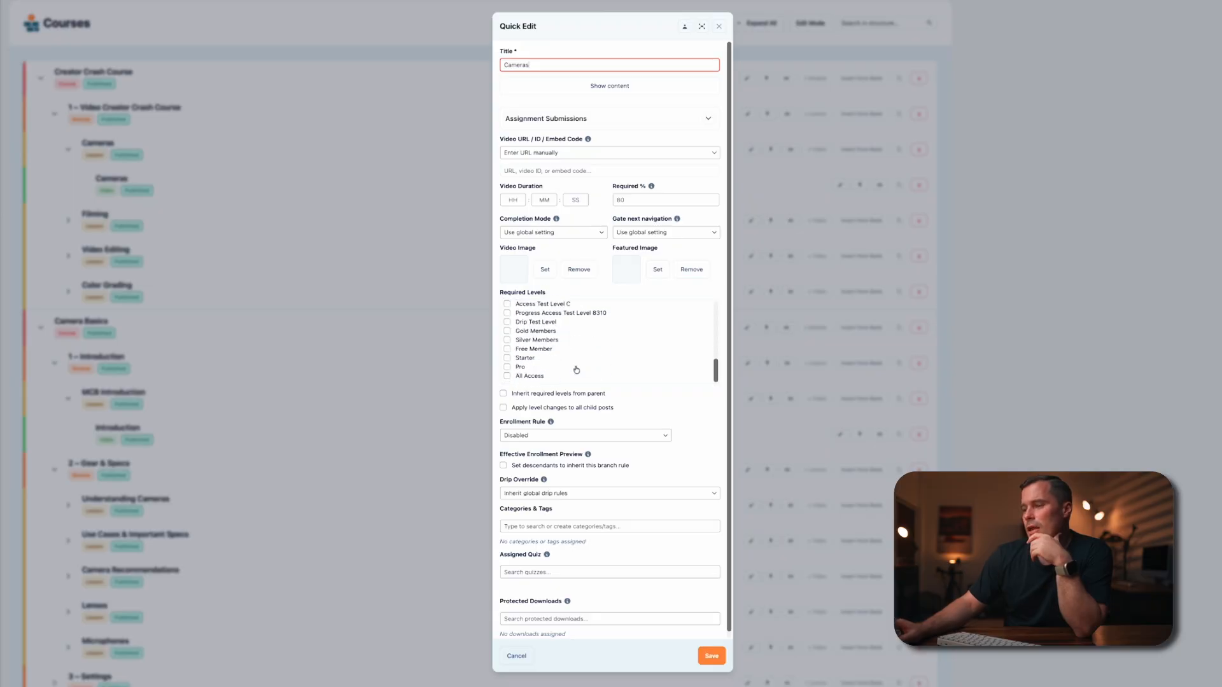
scroll(590, 559, "down", 3)
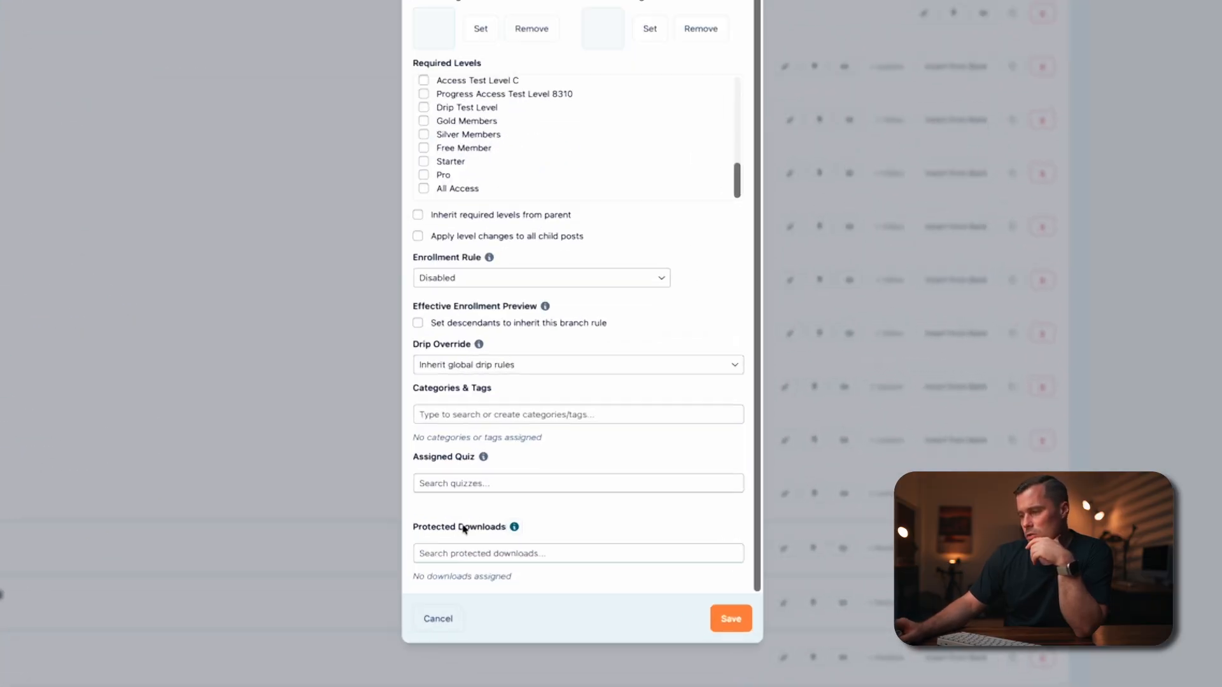
- Assign the DepthScape LUTs protected download to the Cameras lesson and save the lesson
left_click(439, 514)
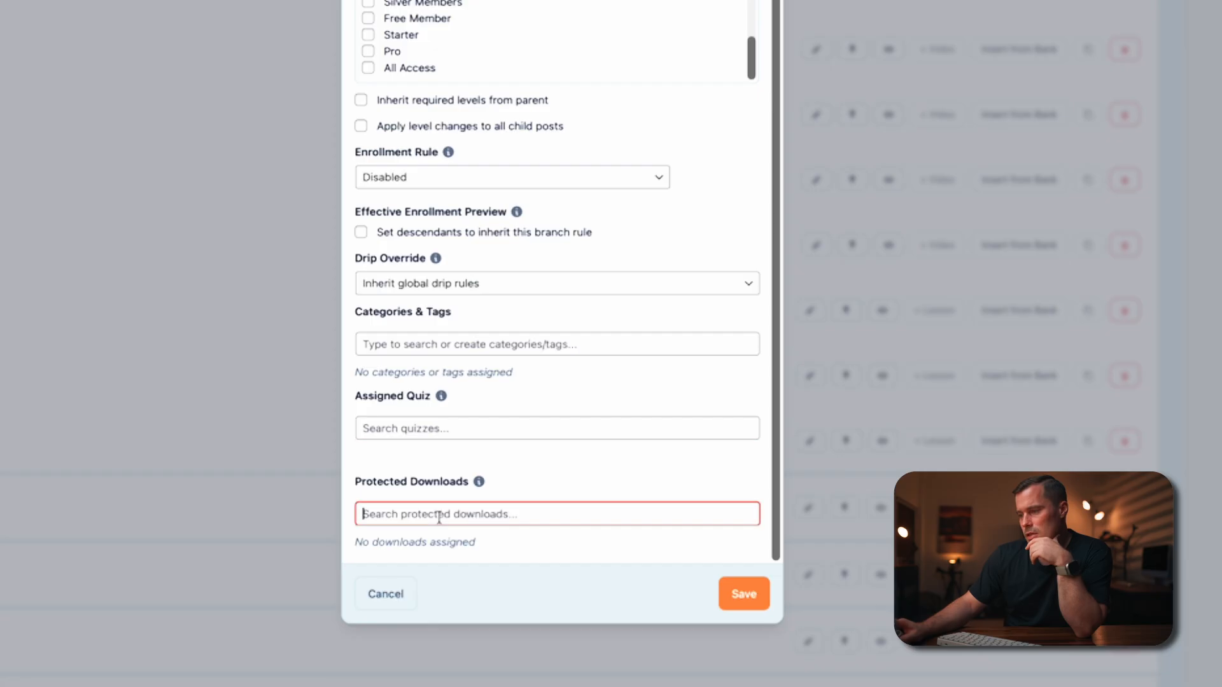
type("de")
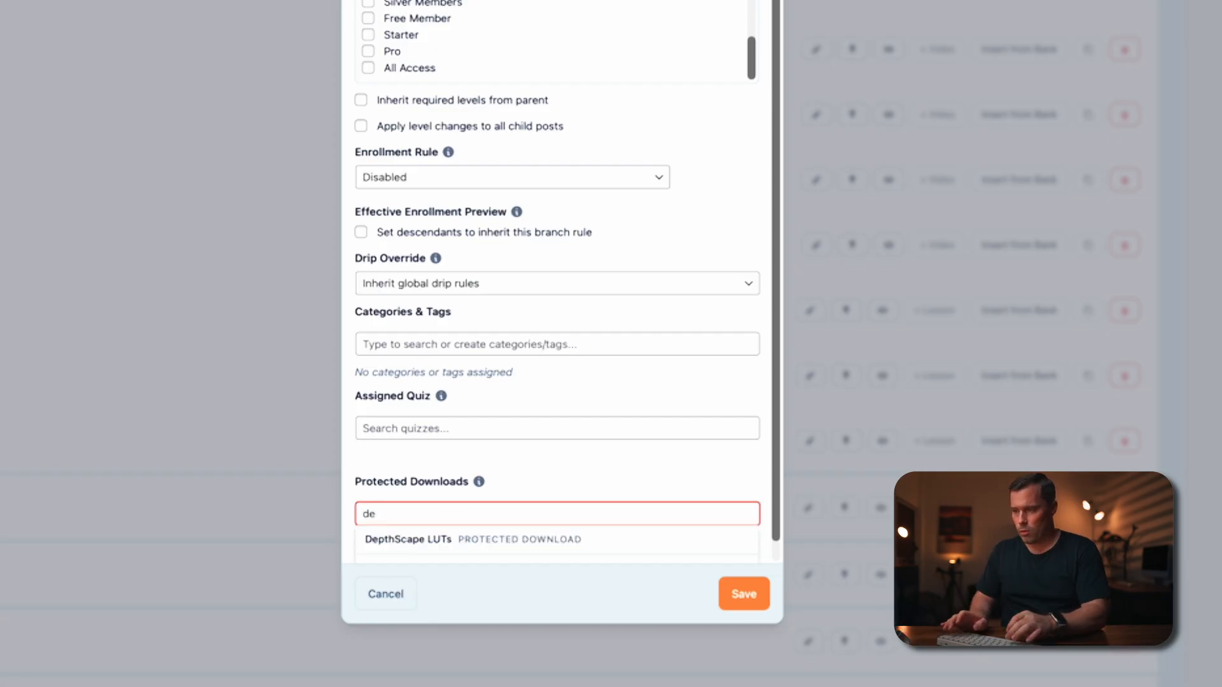
scroll(474, 532, "down", 1)
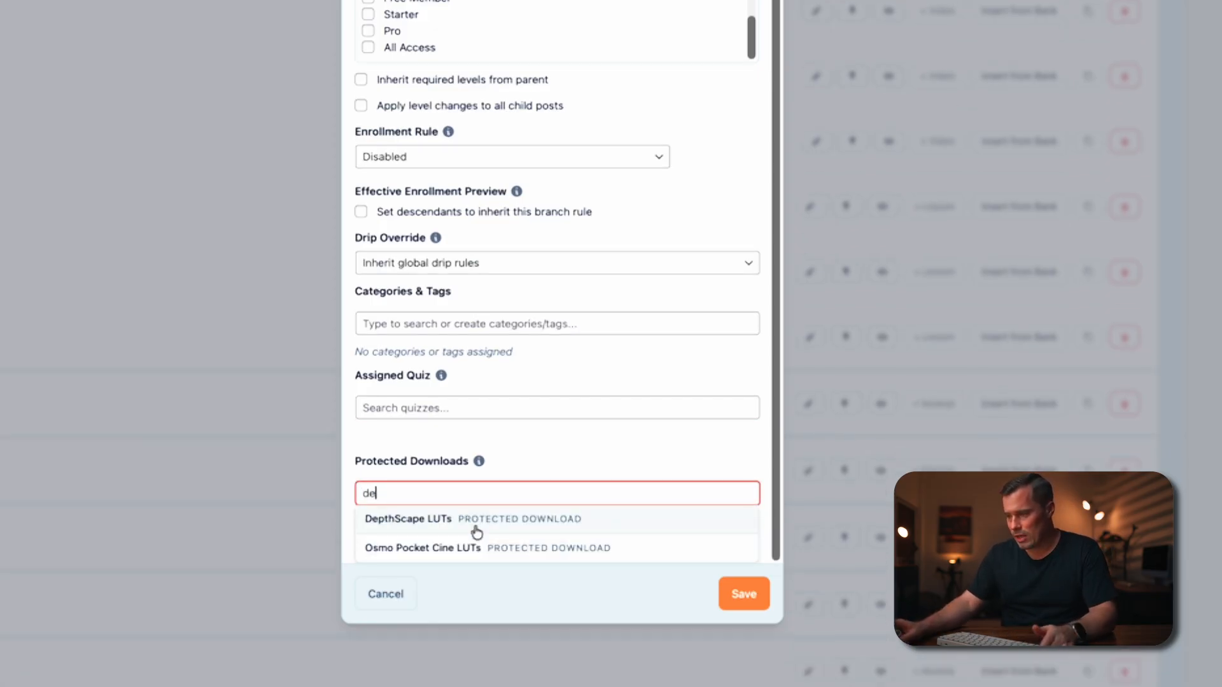
left_click(418, 532)
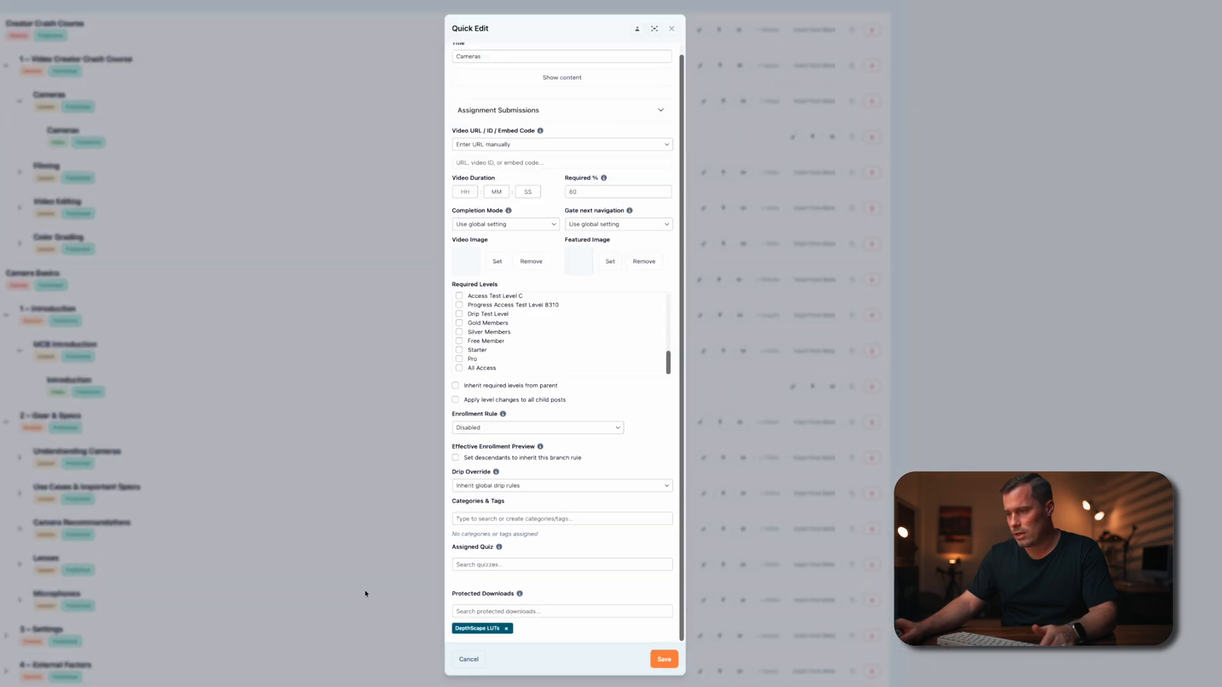
scroll(365, 594, "up", 1)
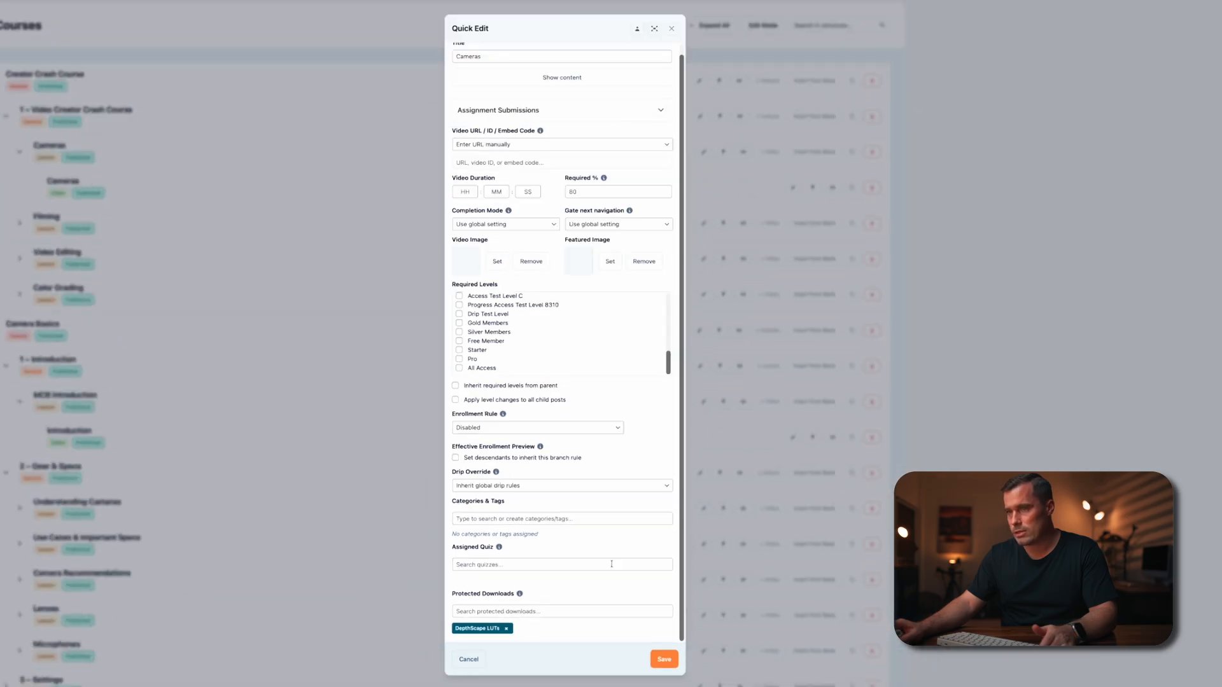
left_click(663, 660)
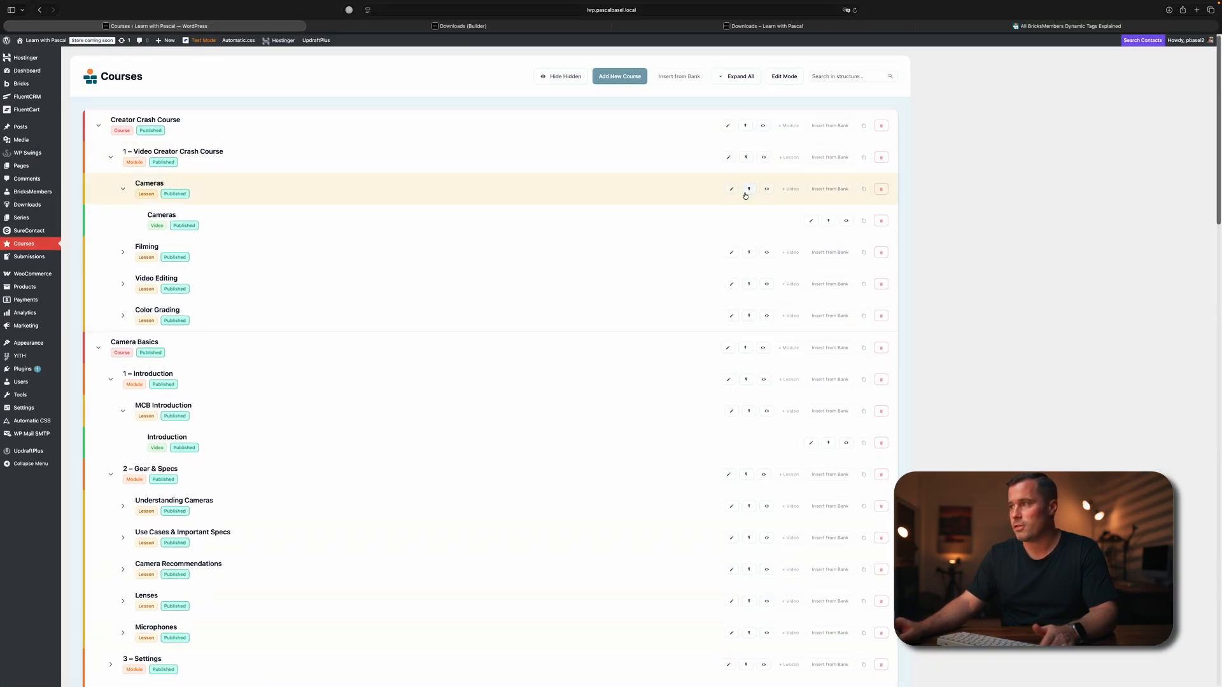
- Check the download assignment in the Cameras lesson's quick edit, close it, and open the lesson's front-end page in a new tab
left_click(747, 191)
scroll(554, 574, "down", 3)
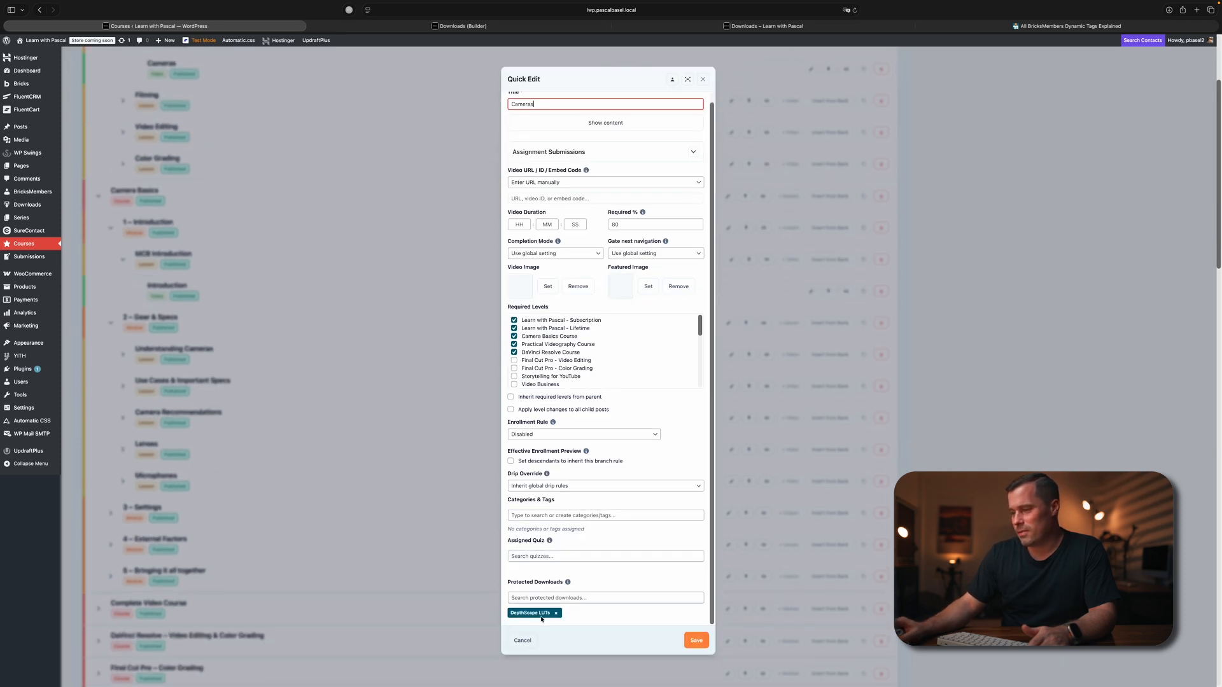
scroll(697, 108, "up", 3)
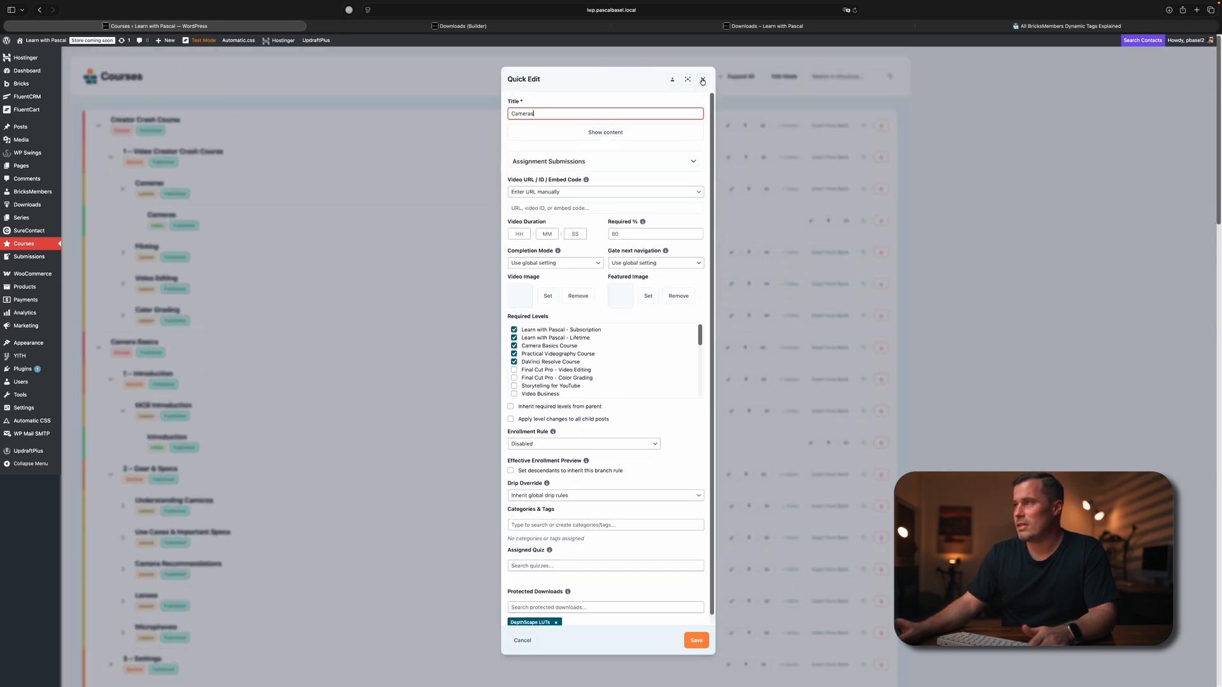
left_click(702, 80)
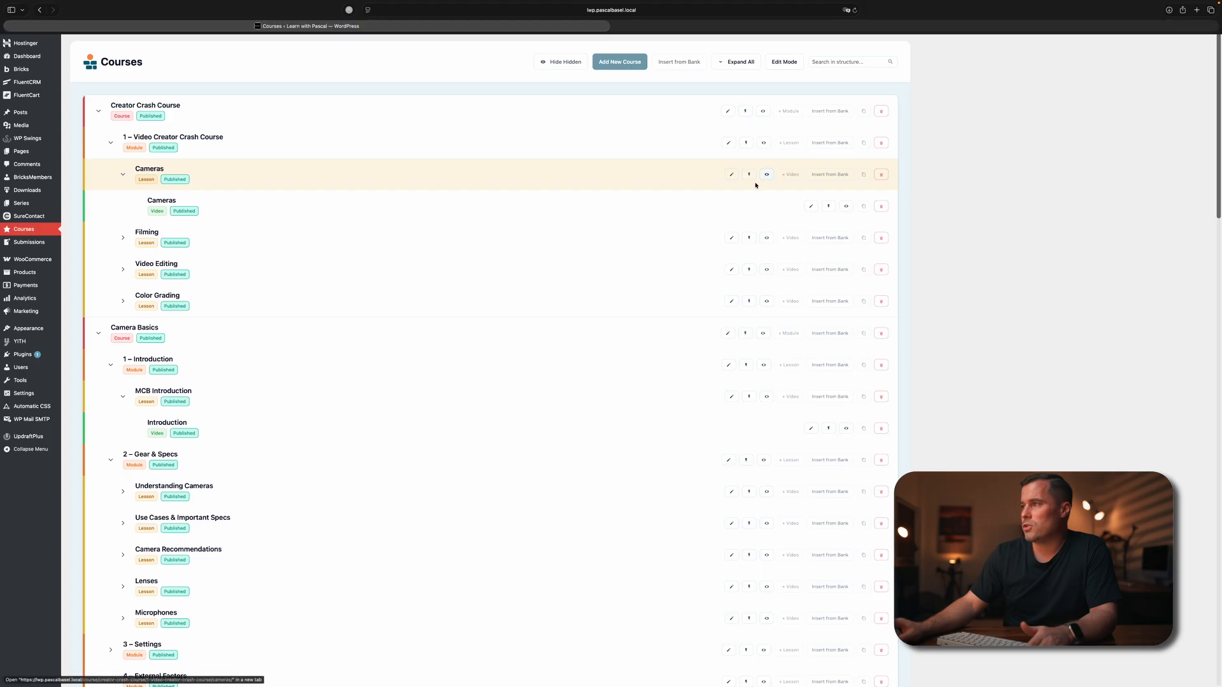
left_click(766, 174, "super")
right_click(245, 39)
left_click(285, 44)
key("super+shift+]")
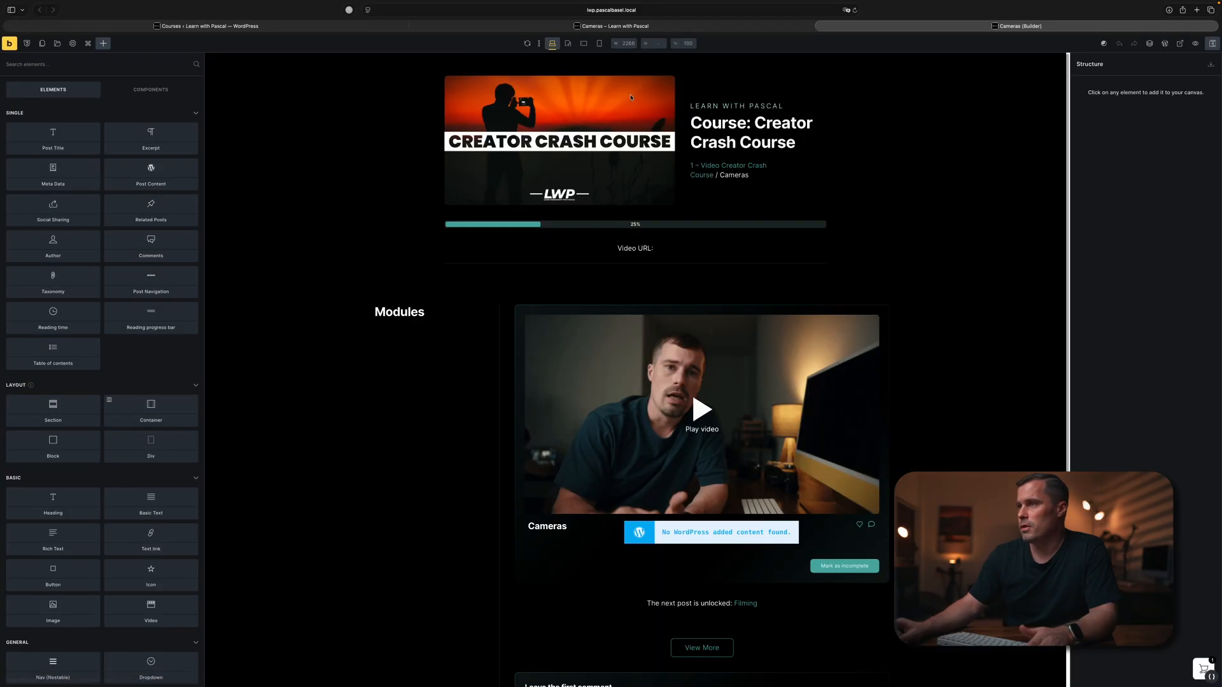
scroll(714, 324, "down", 5)
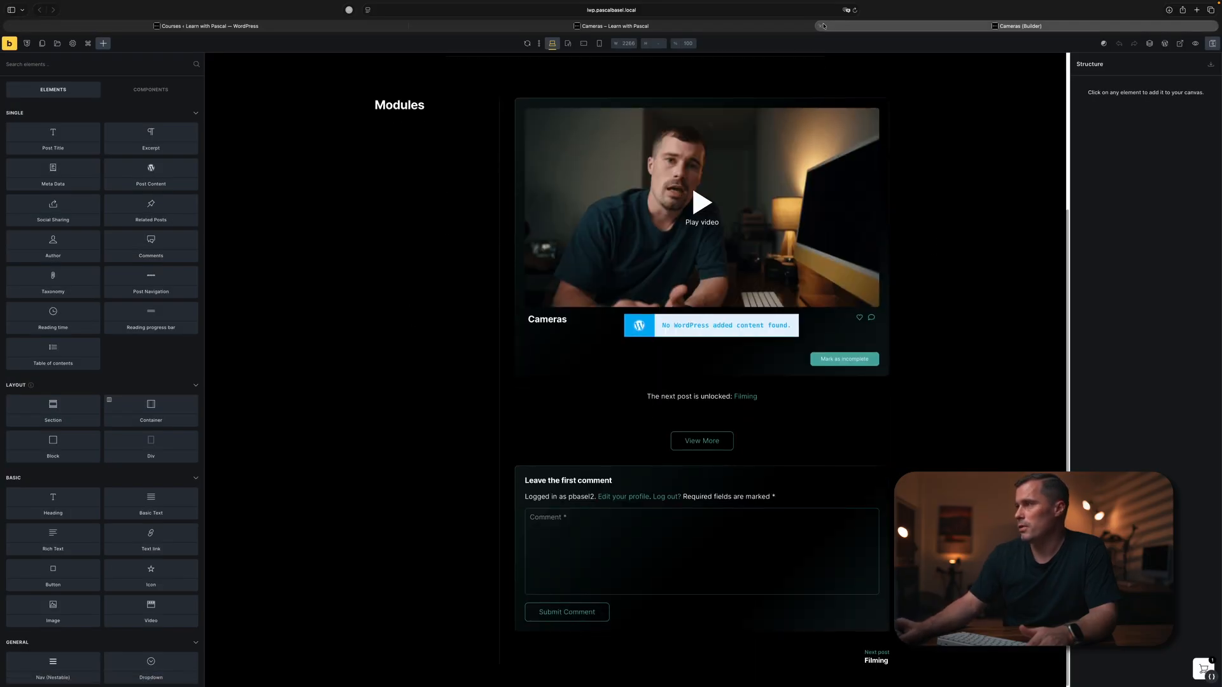
left_click(824, 25)
- Open the Single Lesson template of the Cameras lesson for editing with Bricks in a new tab
mouse_move(239, 40)
right_click(264, 65)
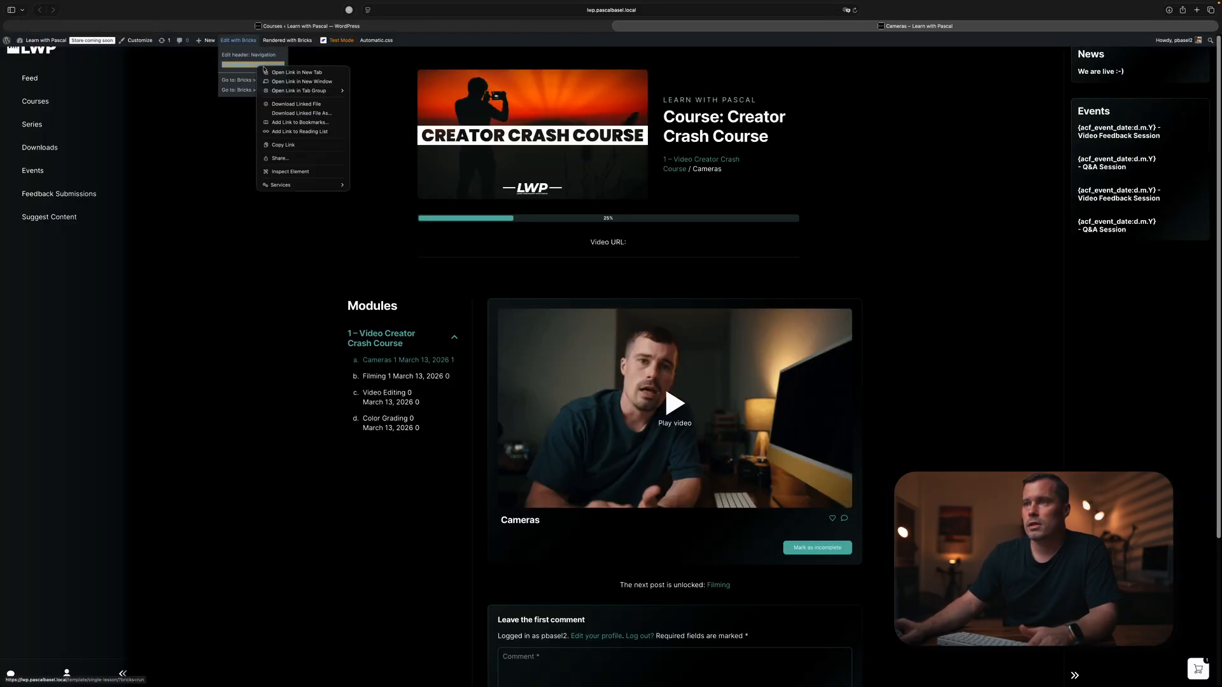
left_click(280, 72)
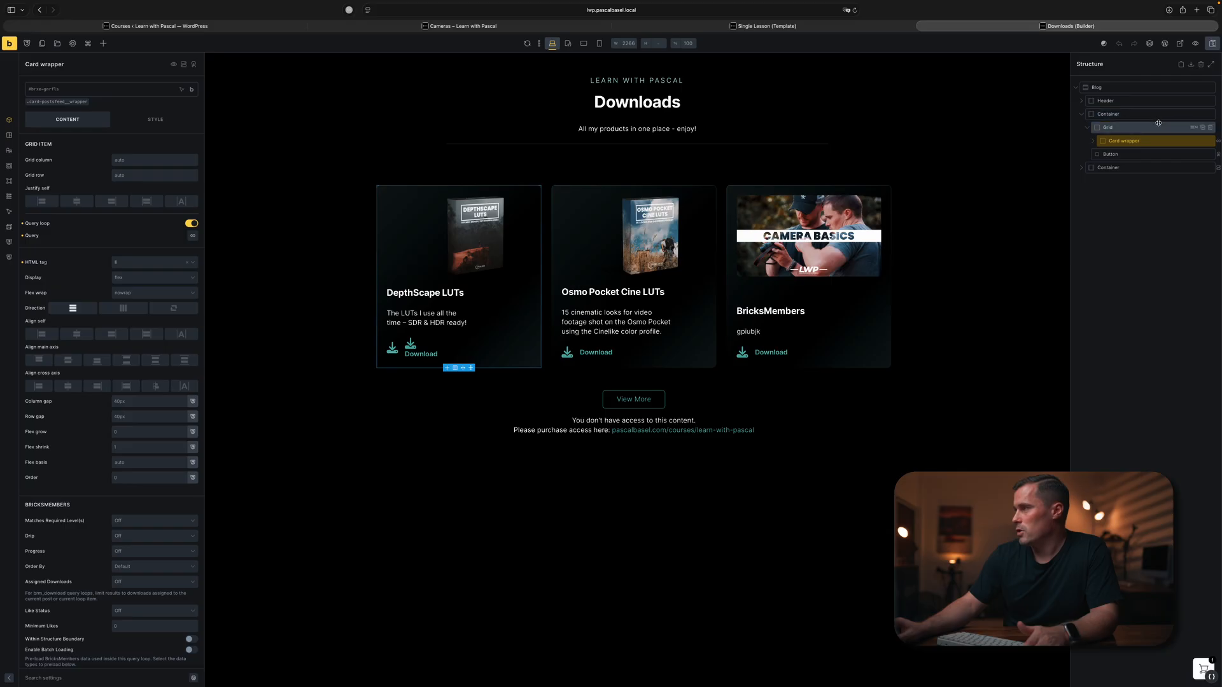
- Copy the Grid element from the Downloads page into the Single Lesson template, placing it directly above the last Container
left_click(1160, 125)
left_click(1173, 132)
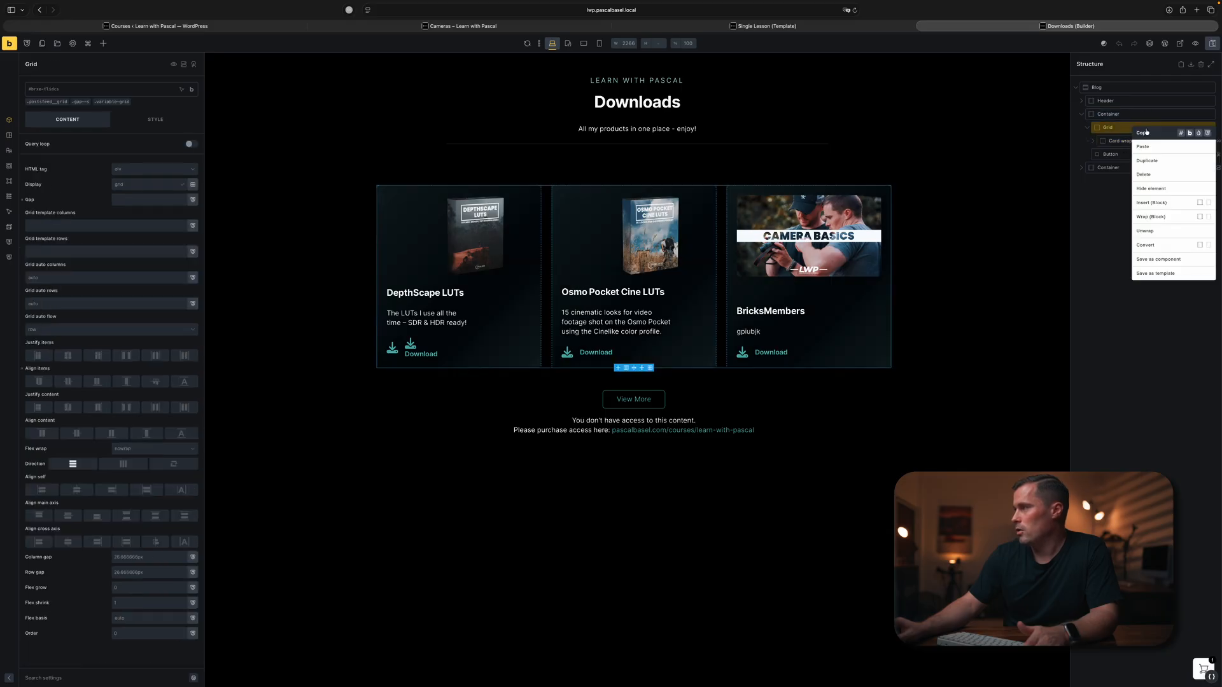
left_click(828, 28)
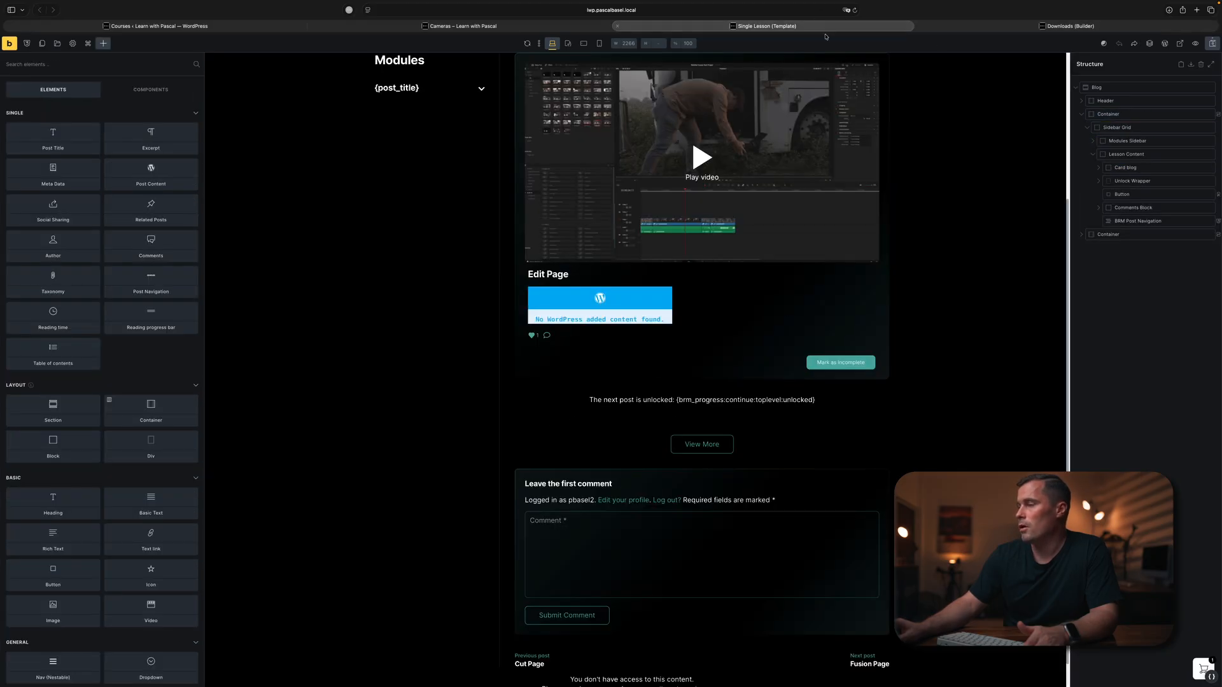
left_click(961, 28)
left_click(827, 29)
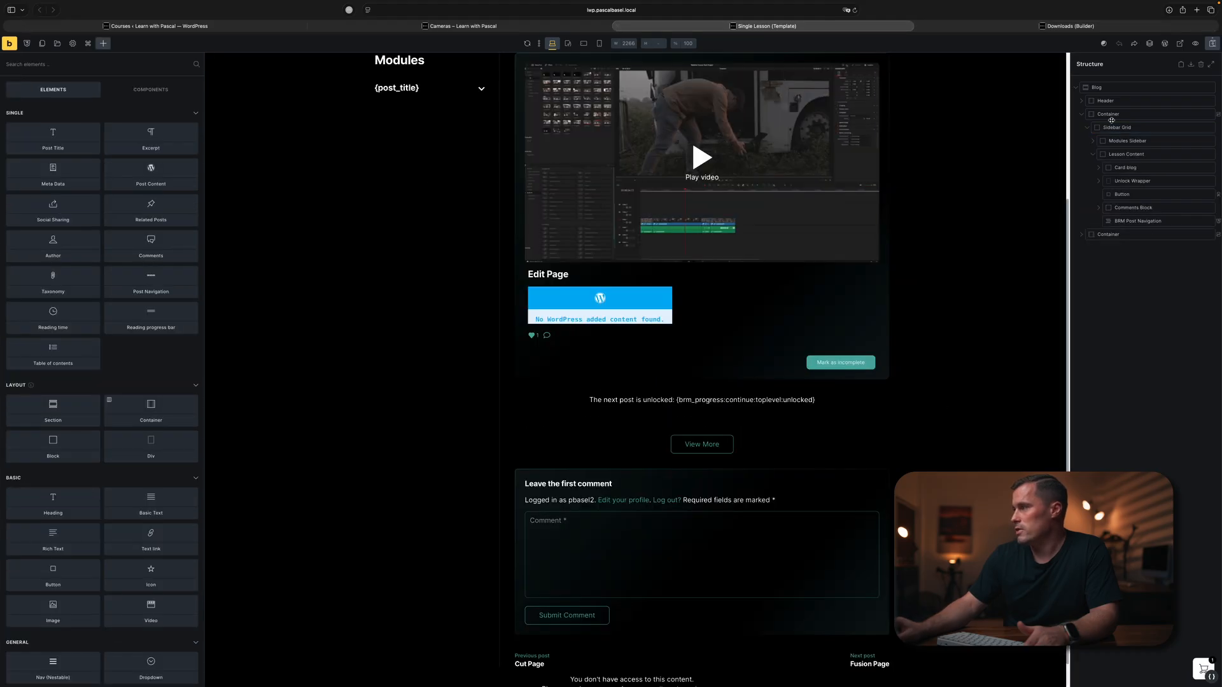
left_click(1191, 66)
scroll(540, 536, "down", 4)
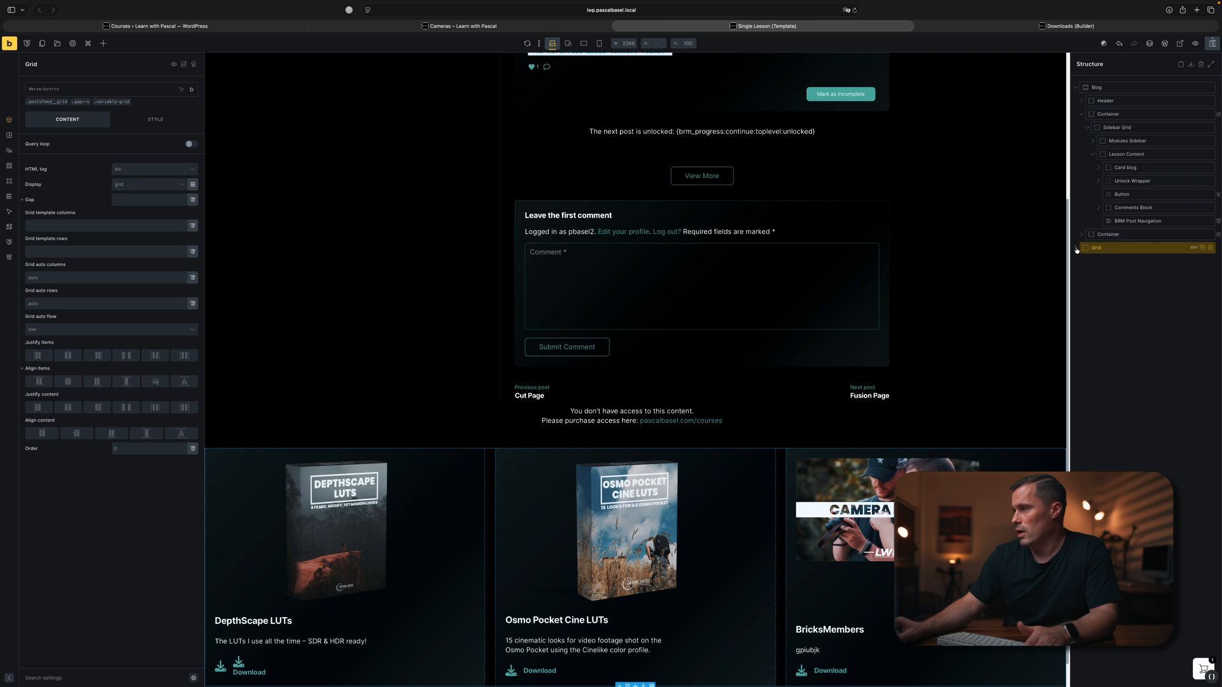
left_click_drag(1090, 249, 1092, 234)
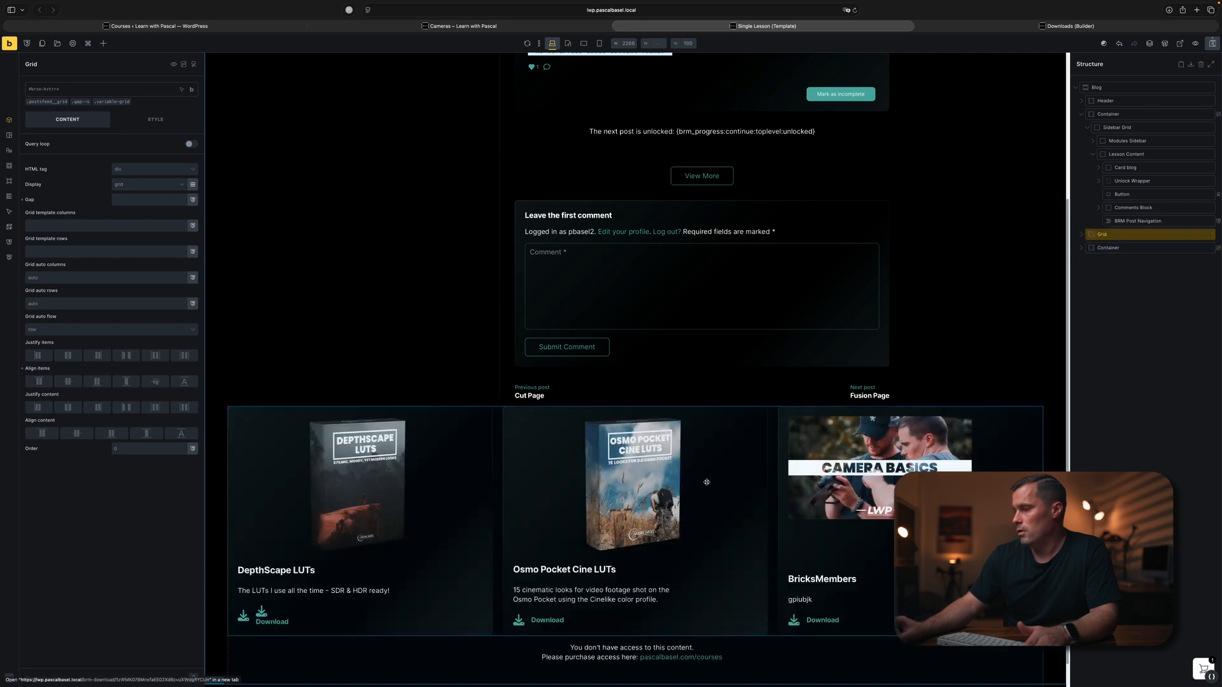
scroll(708, 490, "down", 1)
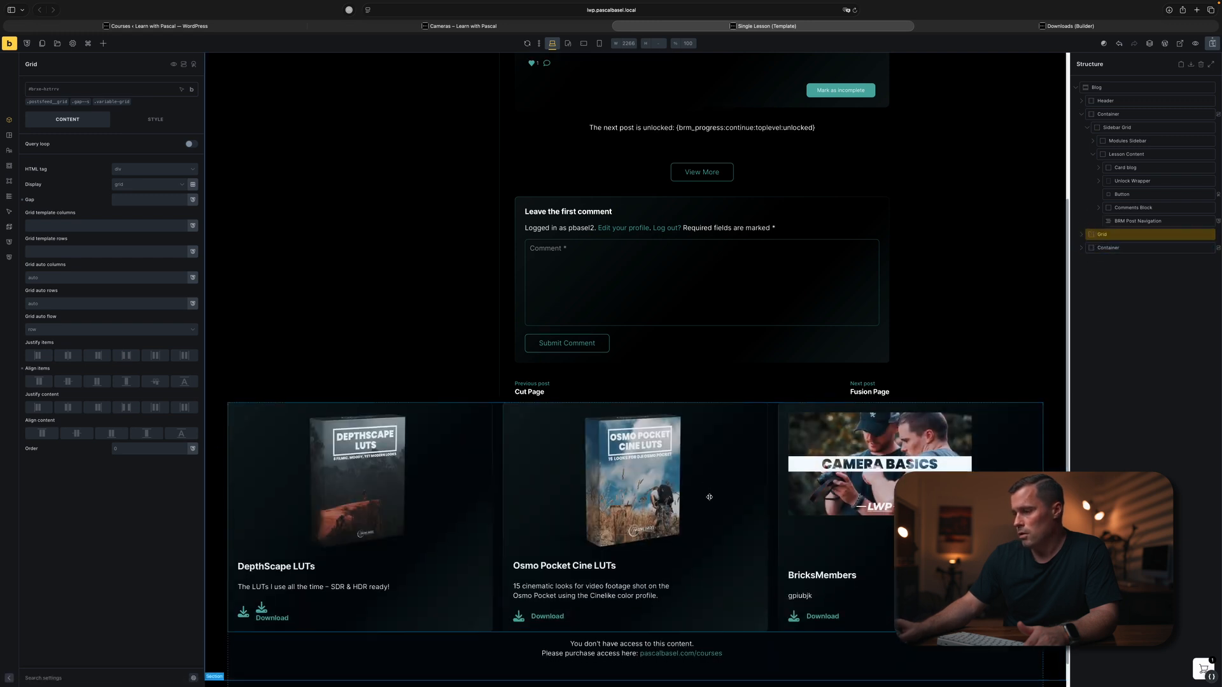
- Limit the Card wrapper's query loop to Only Downloads Assigned to Current Post and save the template
left_click(1080, 235)
left_click(1091, 249)
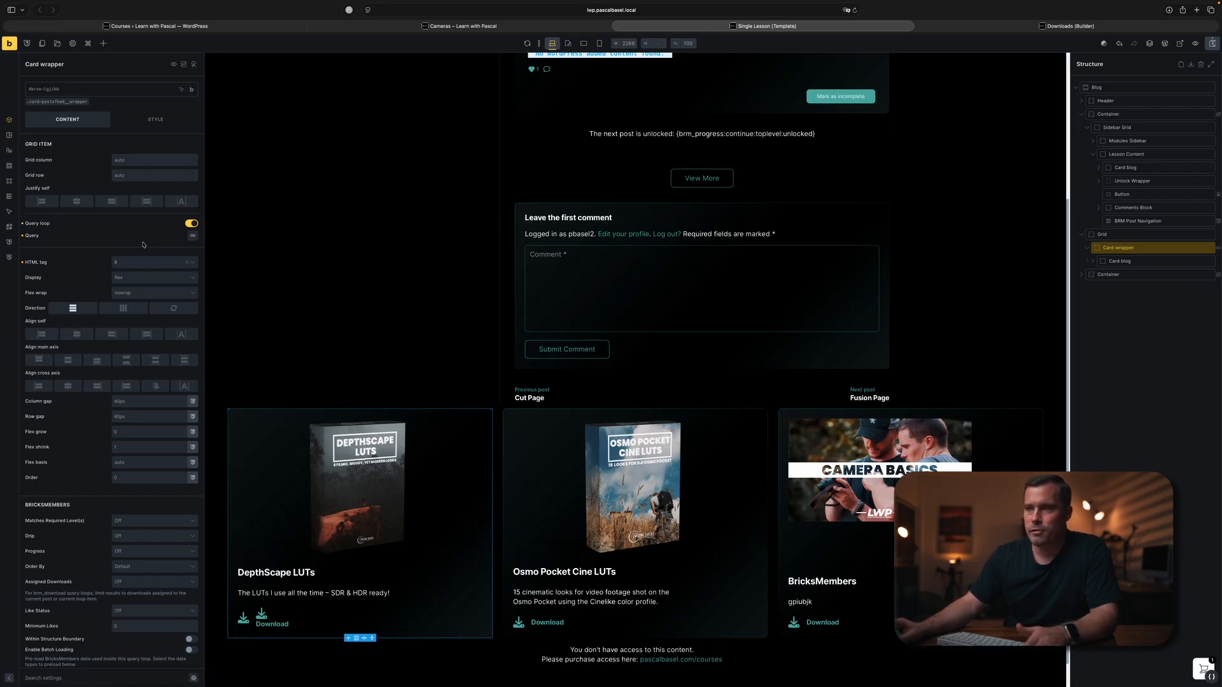
scroll(73, 469, "down", 1)
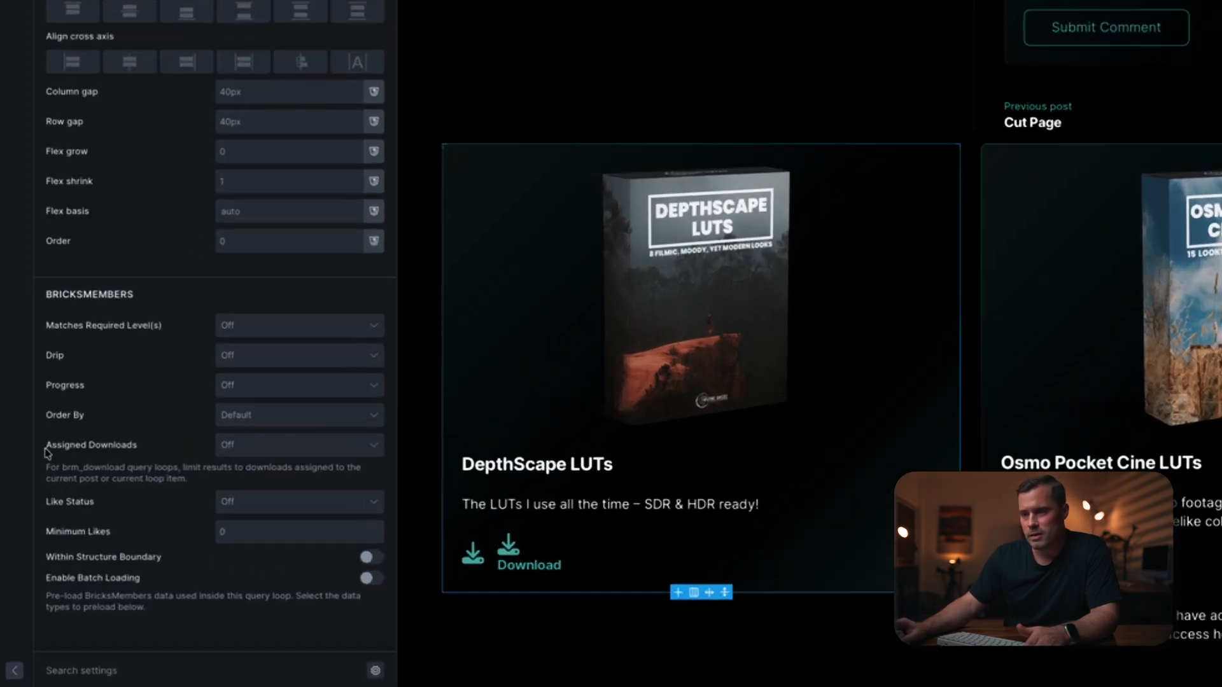
left_click(262, 449)
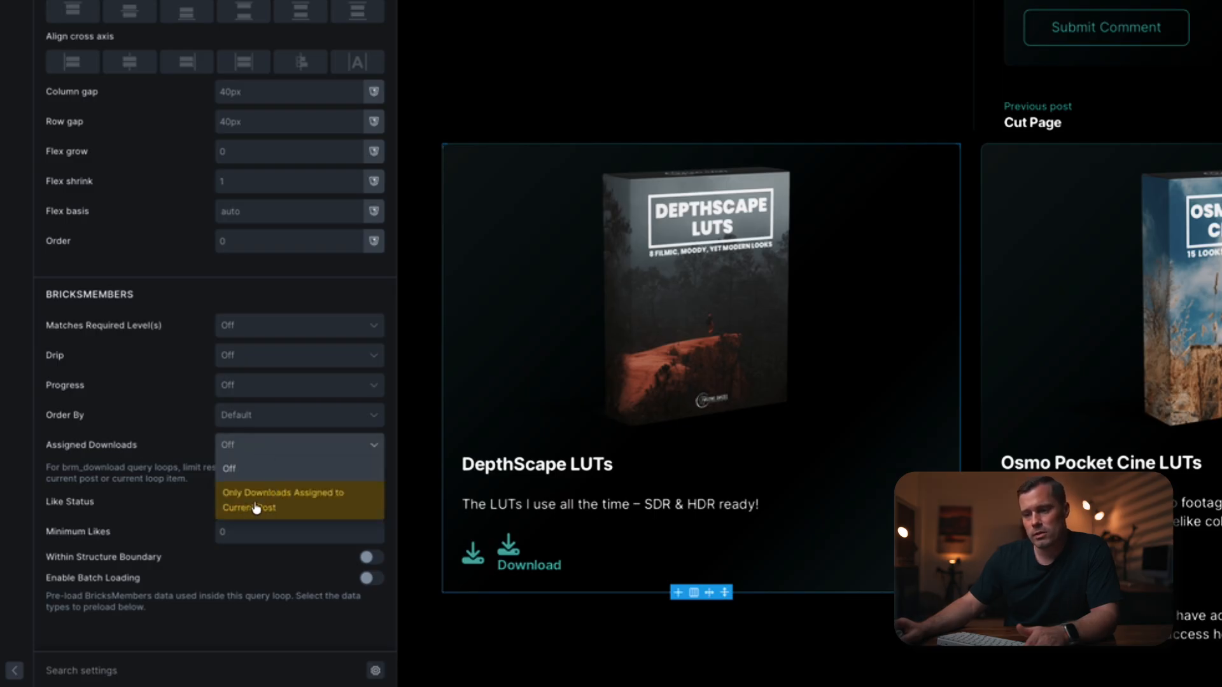
left_click(357, 505)
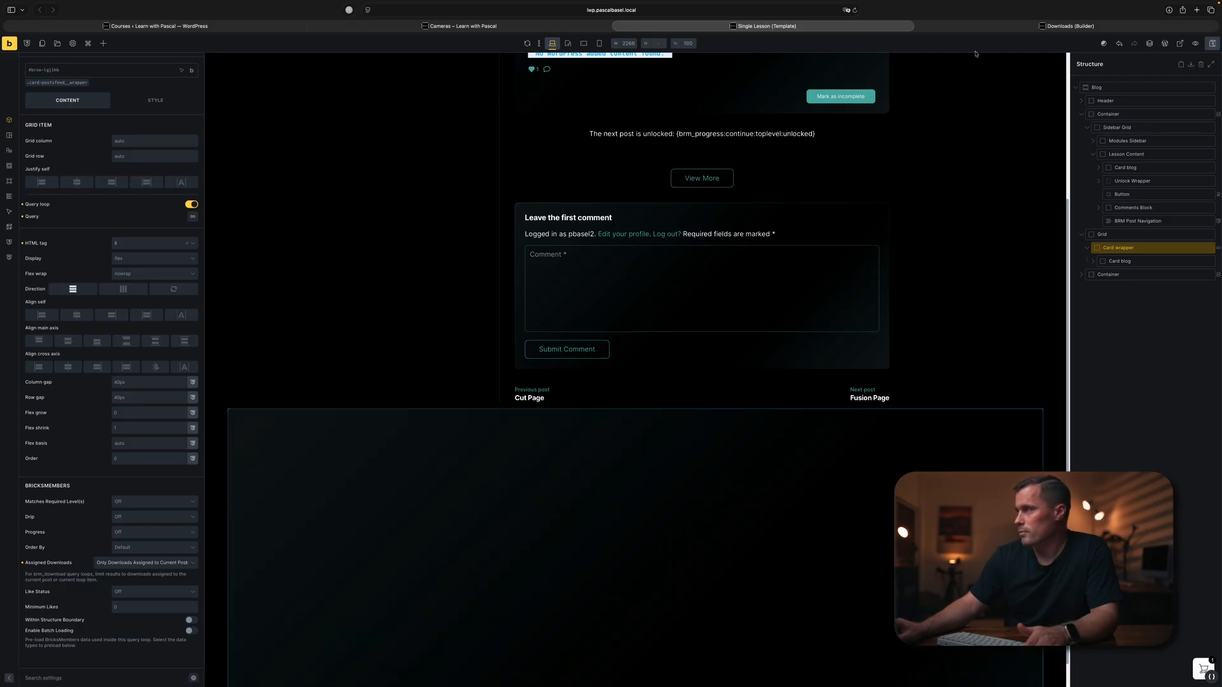
key("super+s")
- Examine the downloads grid below the comments on the Cameras lesson's front-end page
left_click(482, 26)
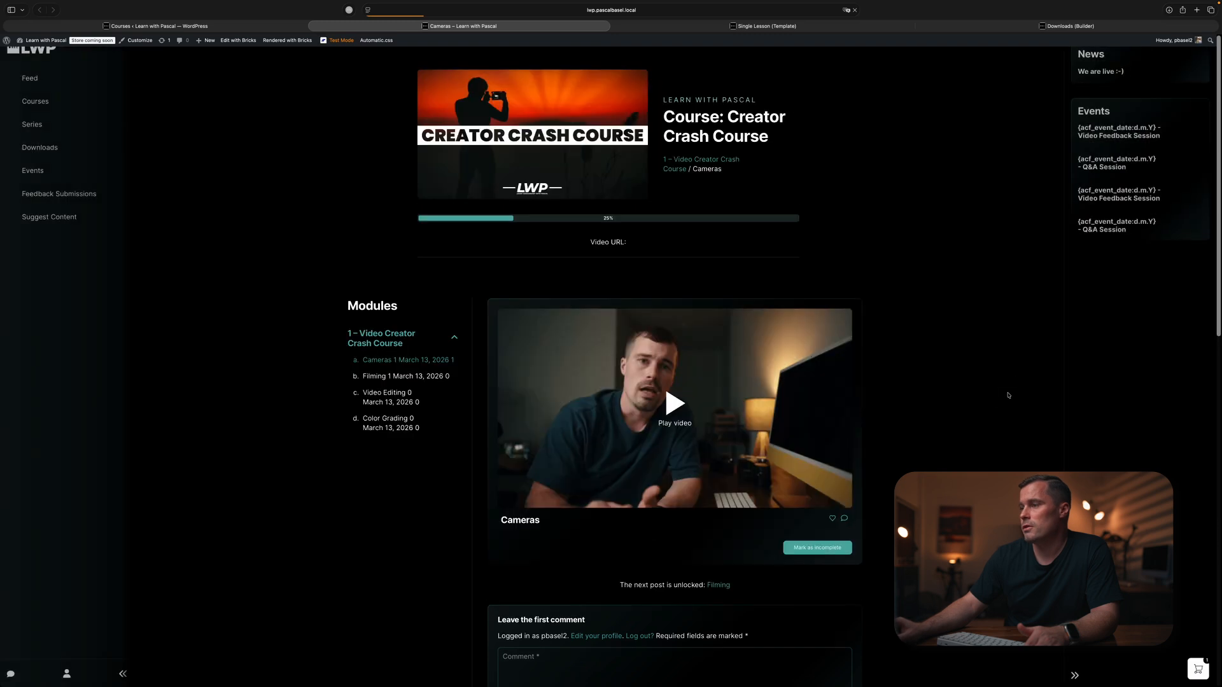
scroll(1002, 433, "down", 15)
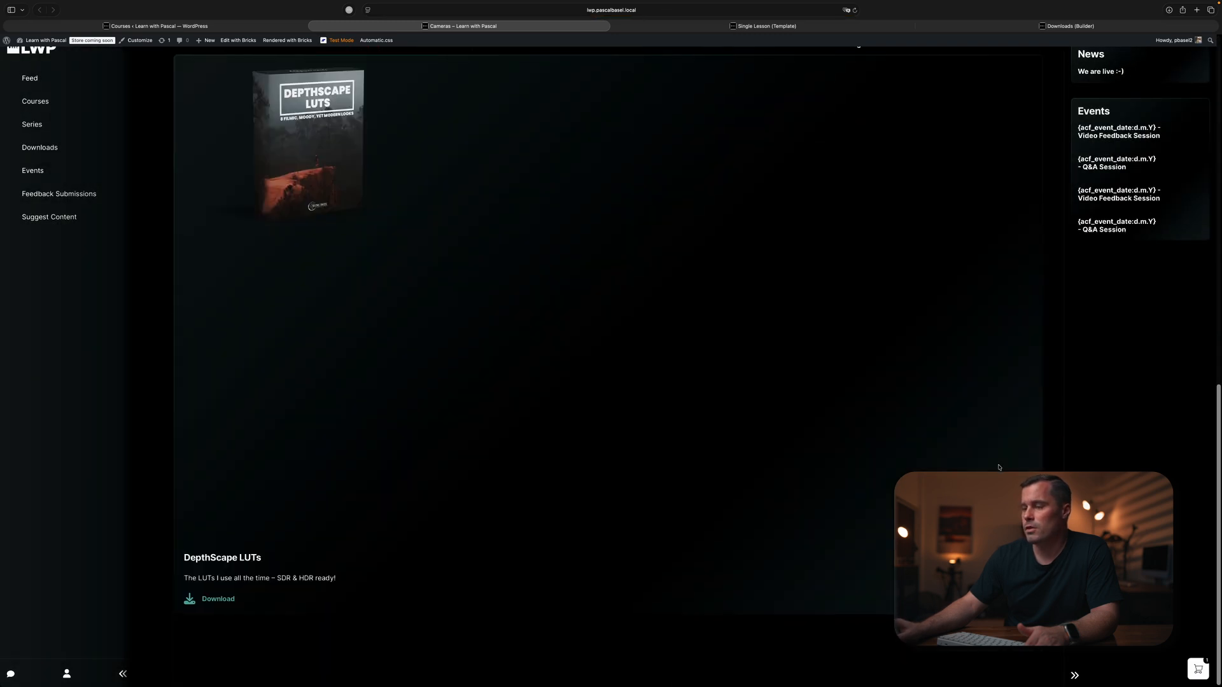
scroll(998, 468, "up", 3)
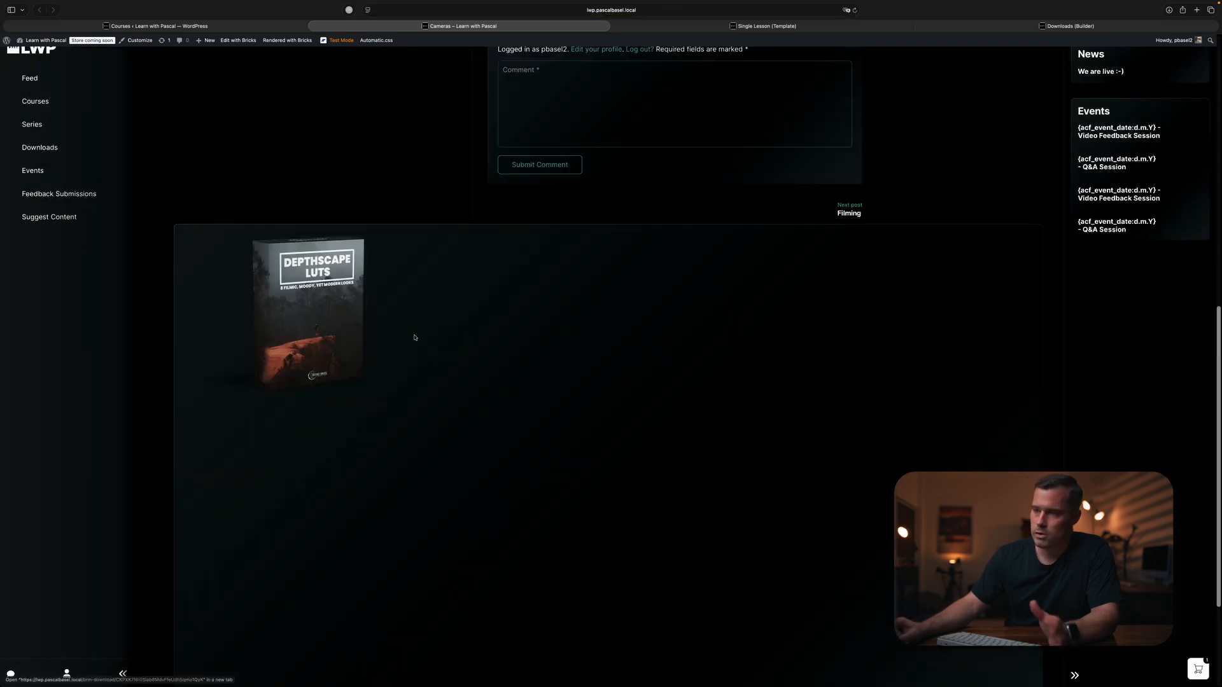
scroll(438, 372, "down", 3)
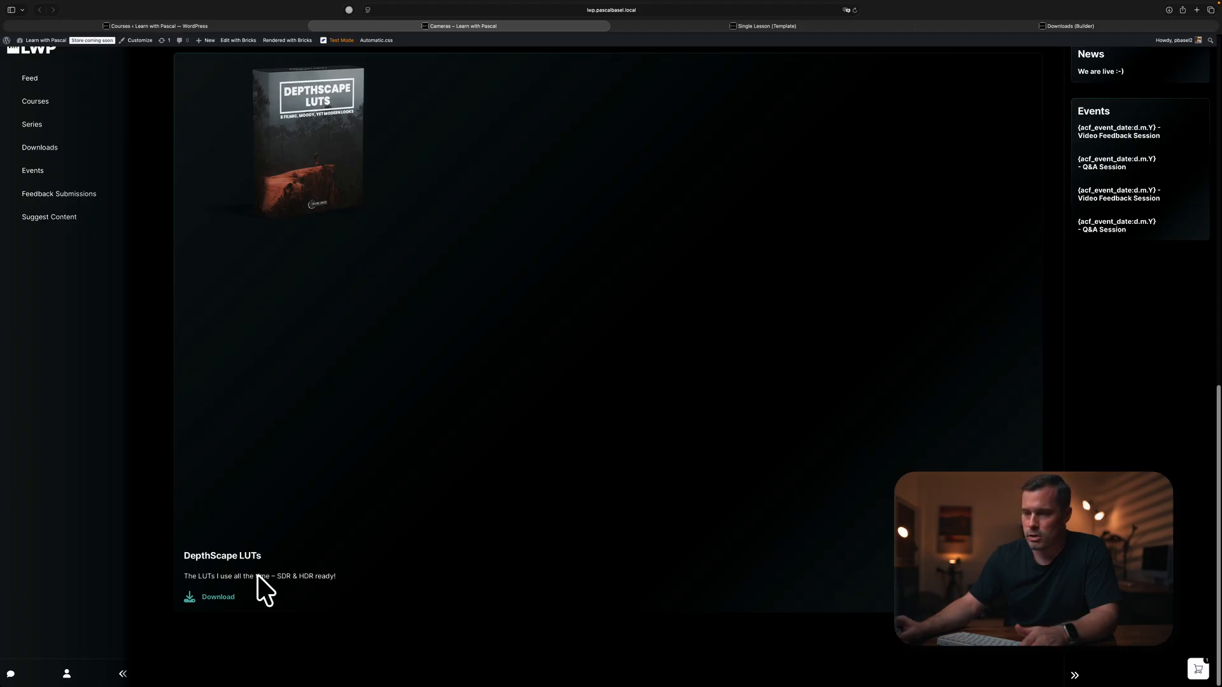
scroll(298, 512, "up", 5)
scroll(298, 515, "down", 5)
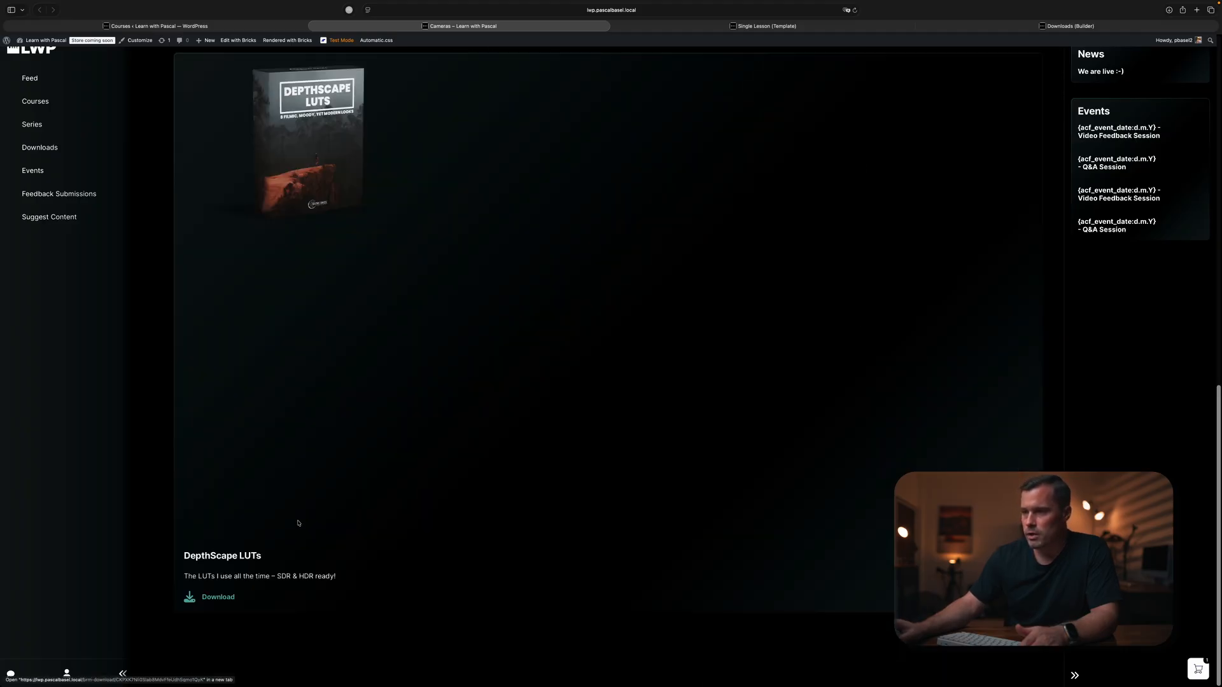
- Open the Cameras lesson in the full WordPress editor and review its Protected Downloads setting
left_click(173, 29)
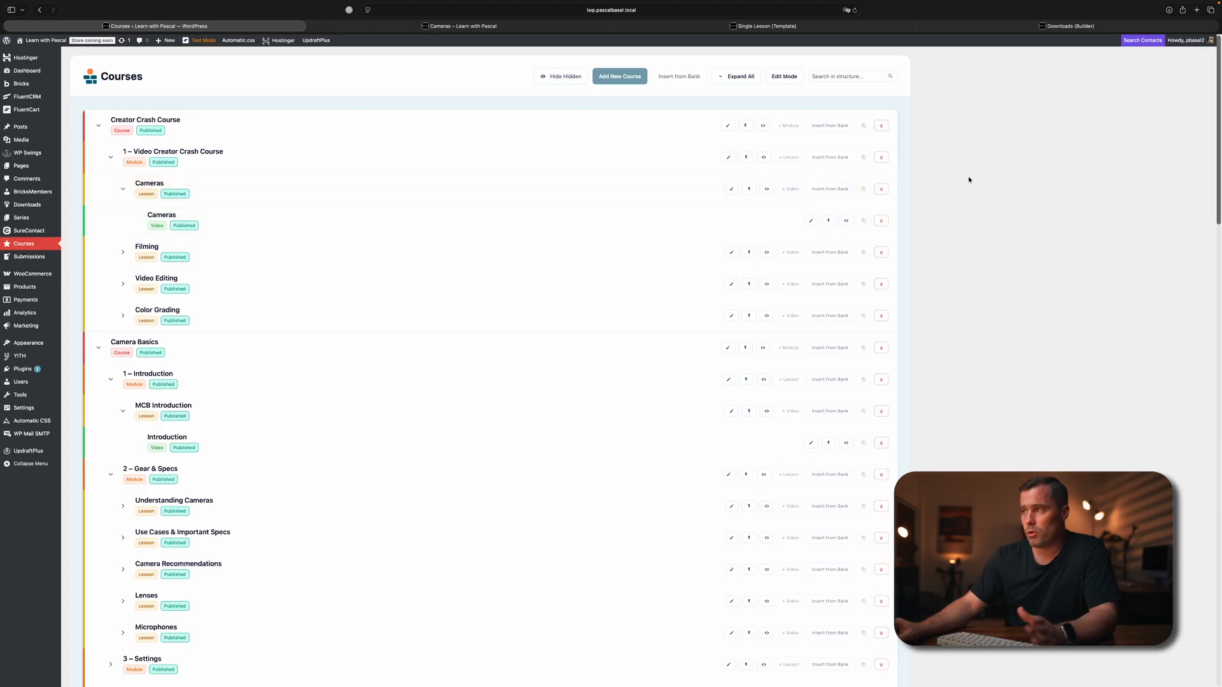
left_click(733, 189)
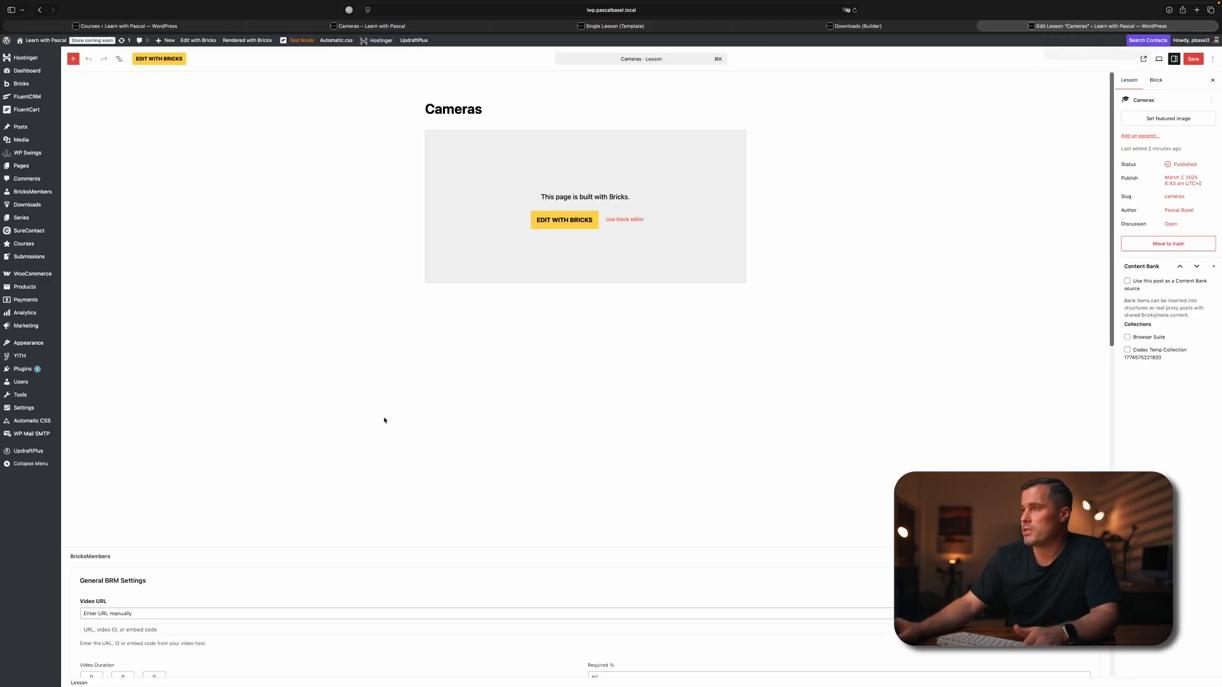
scroll(381, 445, "down", 10)
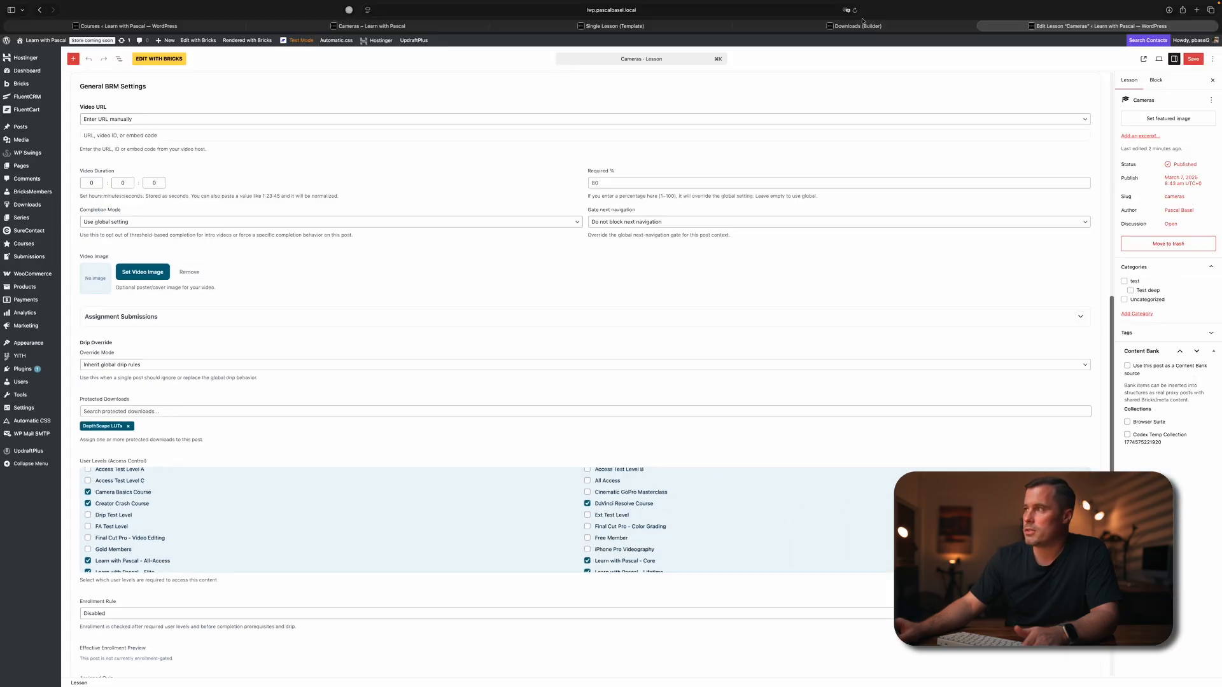
- Examine the BRM Progress Checkbox's Events settings and its After Drip Unlock options in the Single Lesson template
left_click(856, 26)
left_click(589, 29)
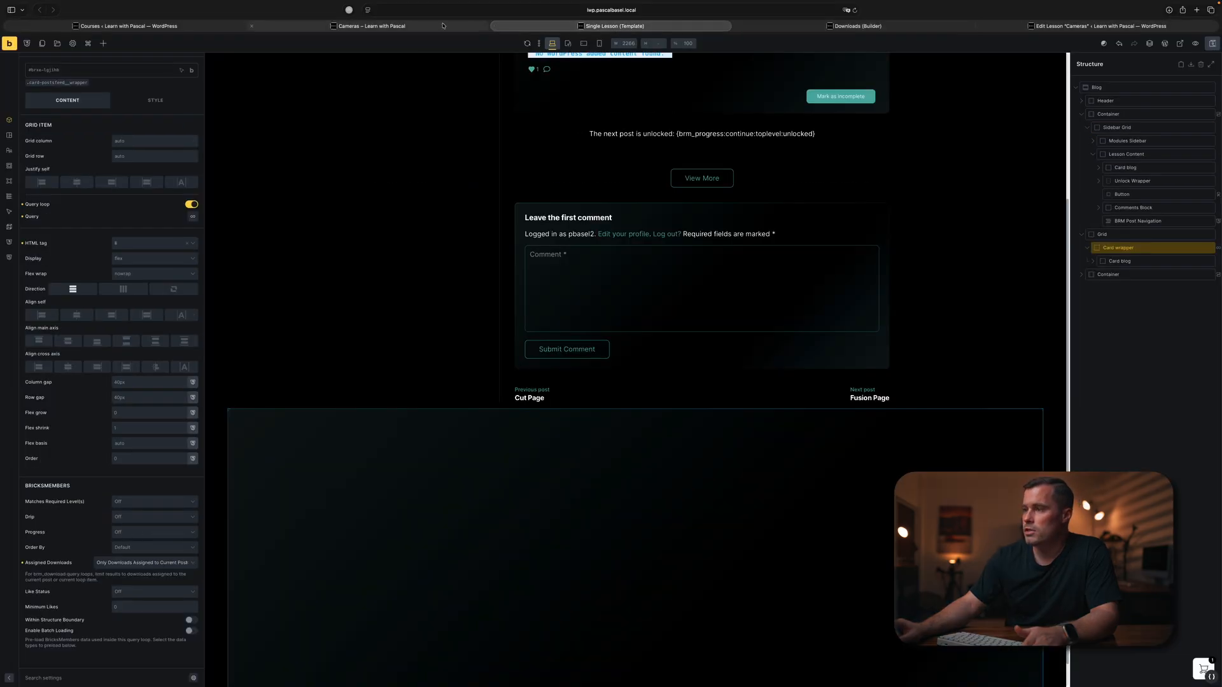
scroll(506, 410, "down", 5)
scroll(506, 410, "up", 4)
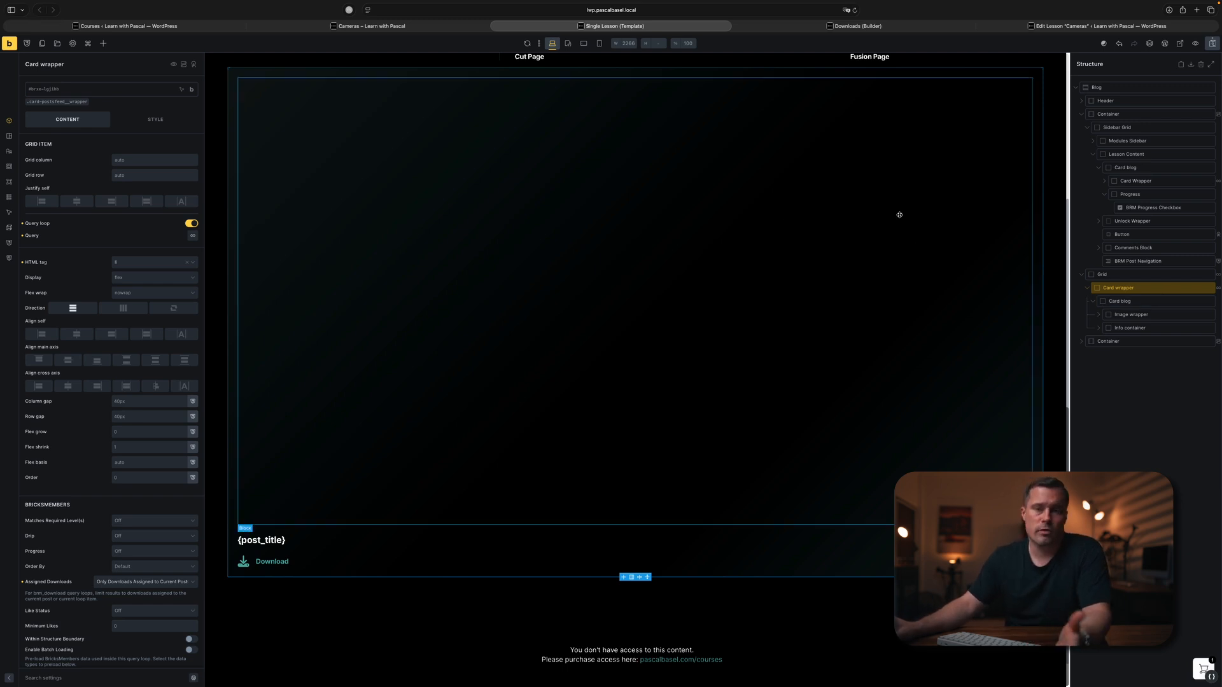
scroll(900, 213, "up", 9)
scroll(904, 305, "up", 2)
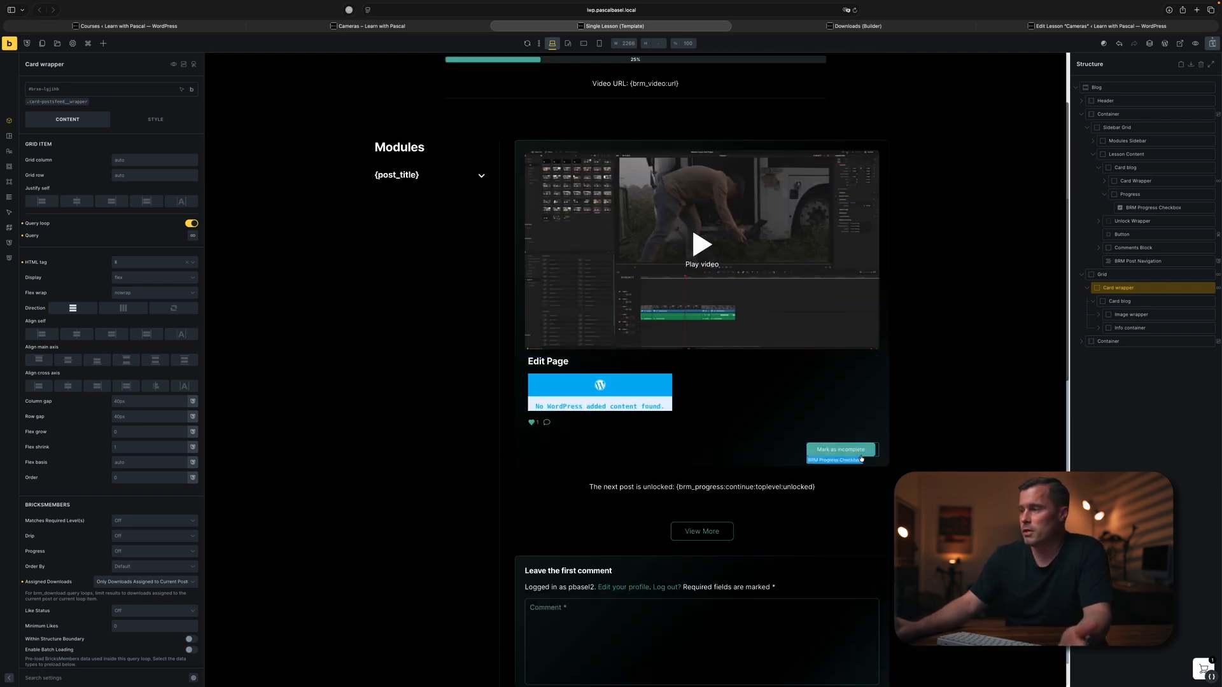
left_click(859, 455)
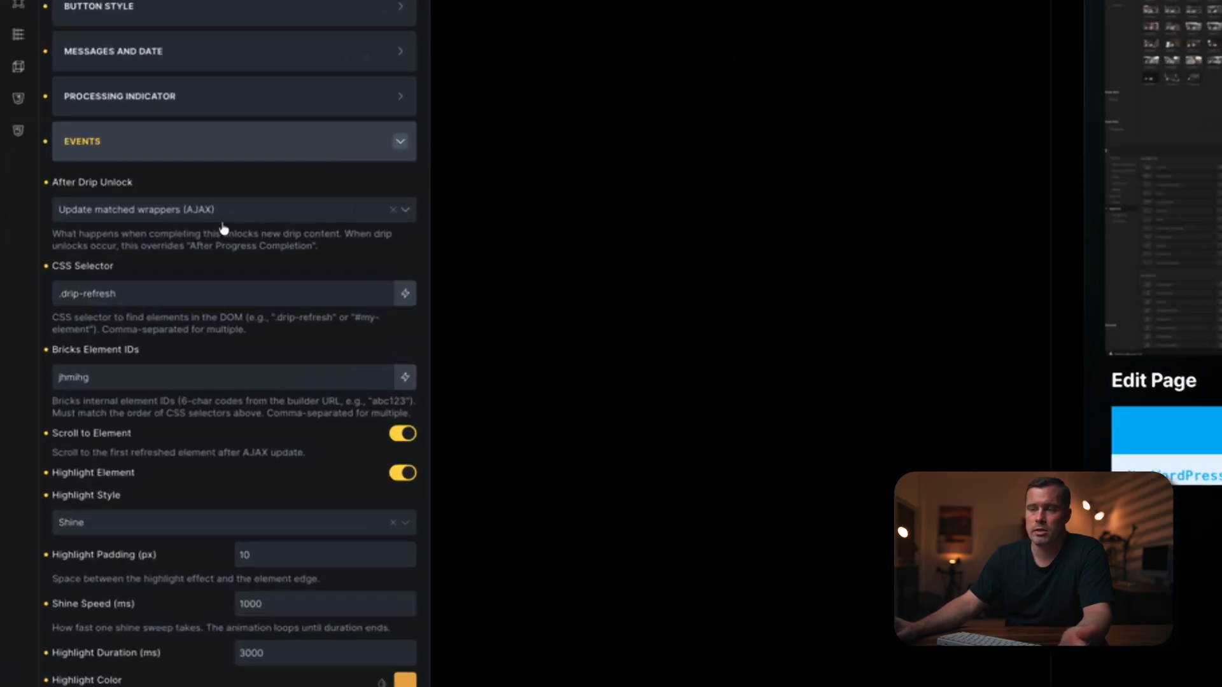
left_click(198, 216)
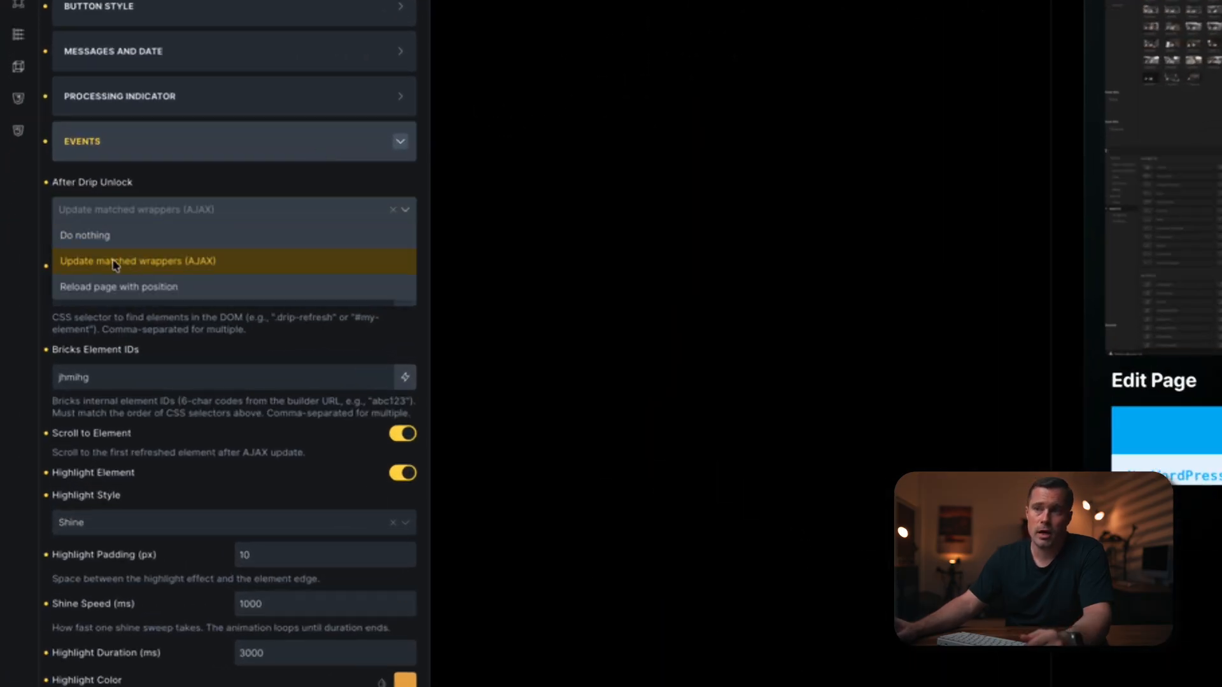
left_click(215, 187)
scroll(946, 335, "down", 3)
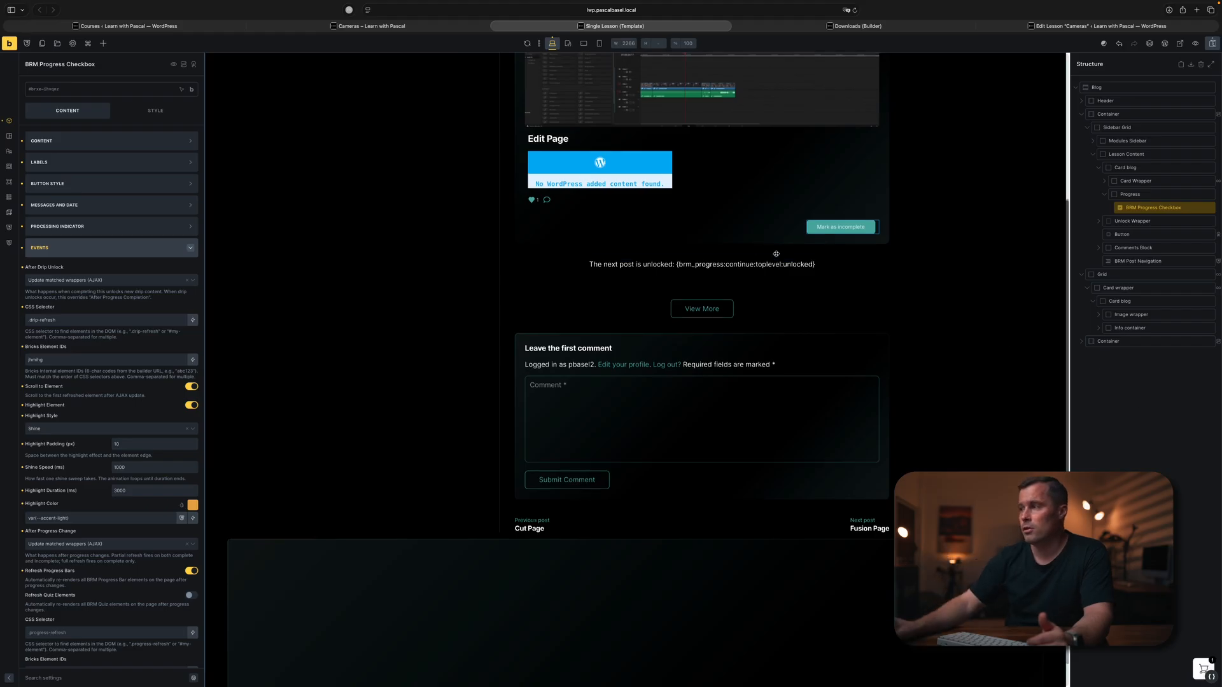
scroll(847, 371, "up", 3)
- Set the BRM Video element's After Video Threshold Reached event to Update matched wrappers (AJAX) and go to its Bricks Element IDs setting
left_click(747, 210)
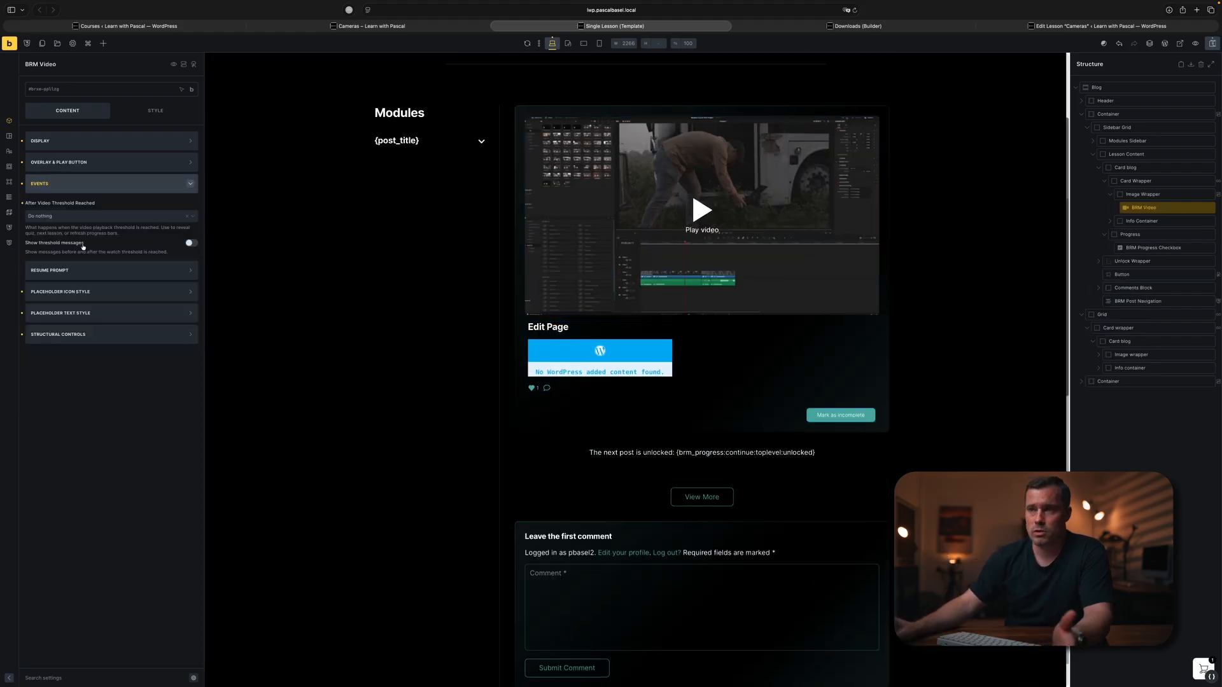
left_click(127, 334)
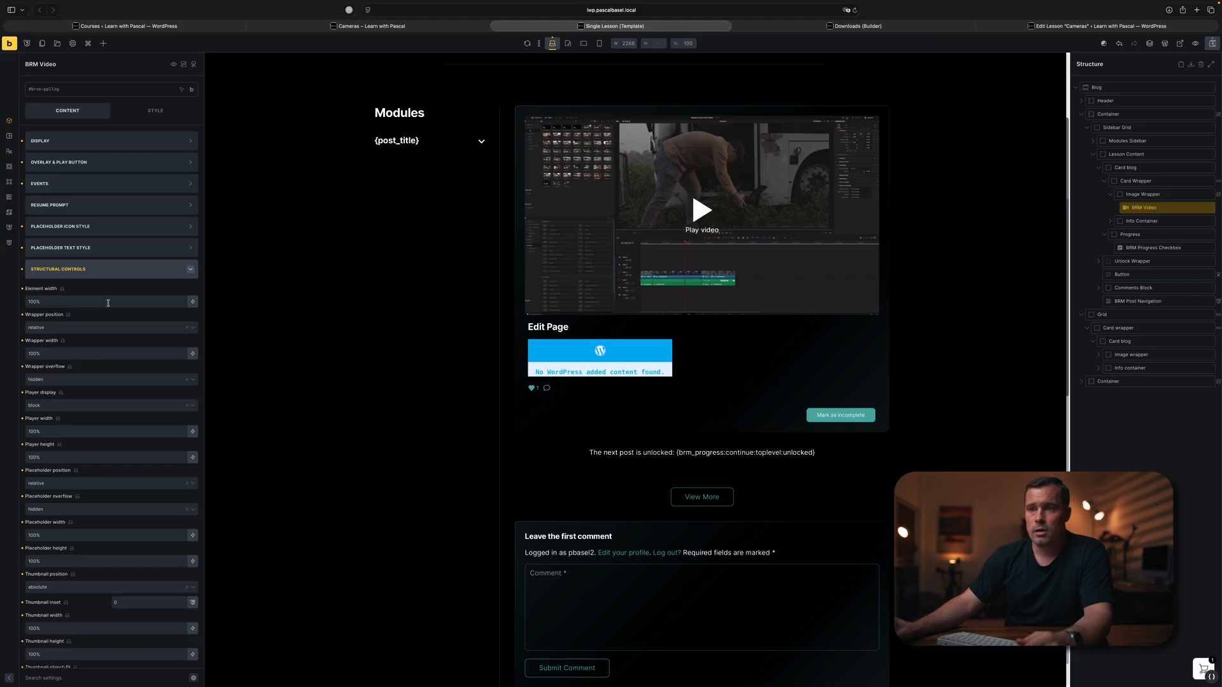
left_click(108, 183)
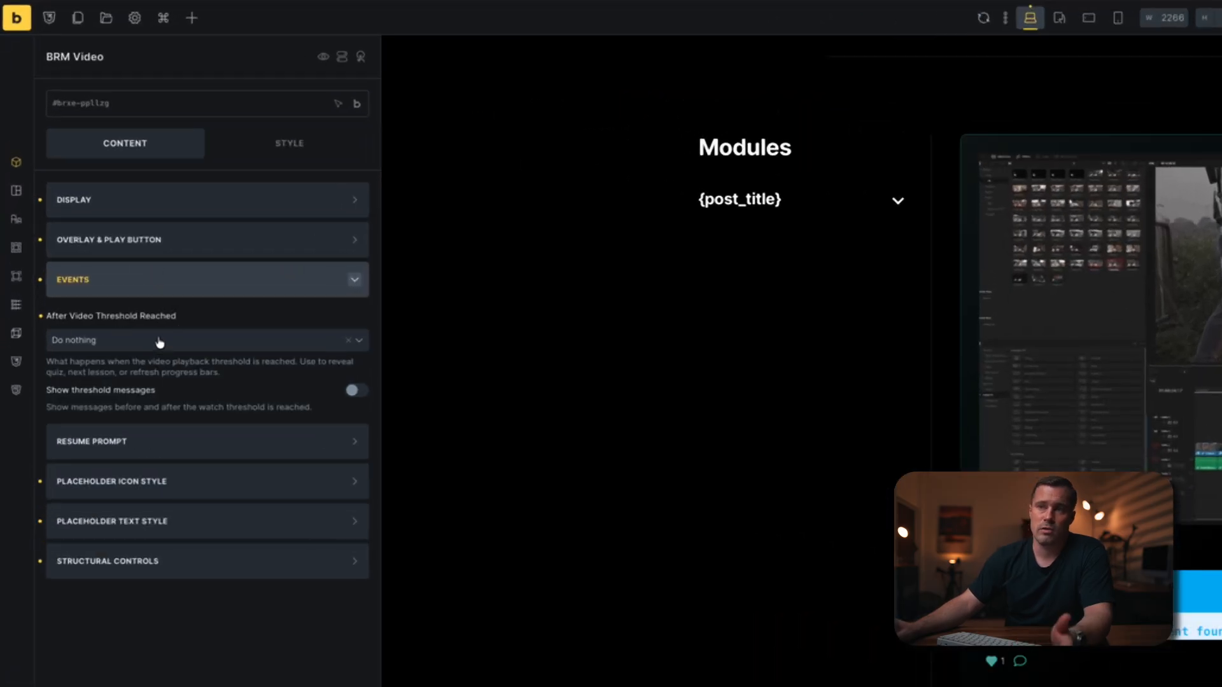
left_click(156, 342)
left_click(157, 389)
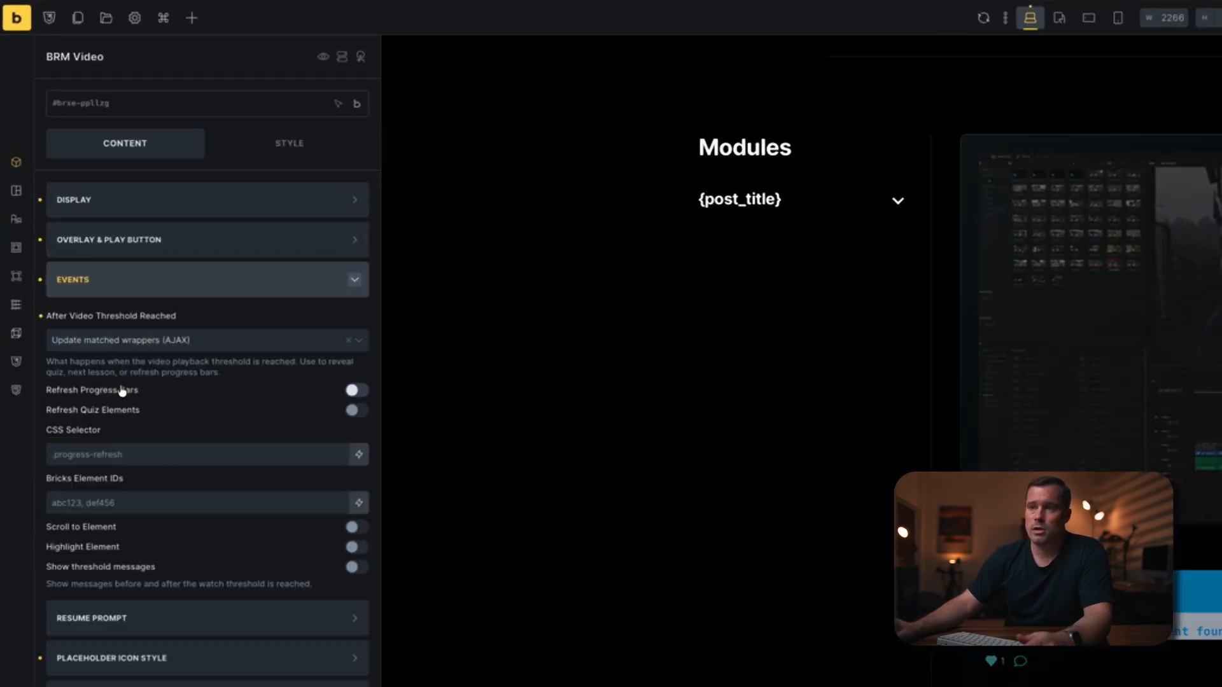
left_click(155, 455)
left_click(172, 499)
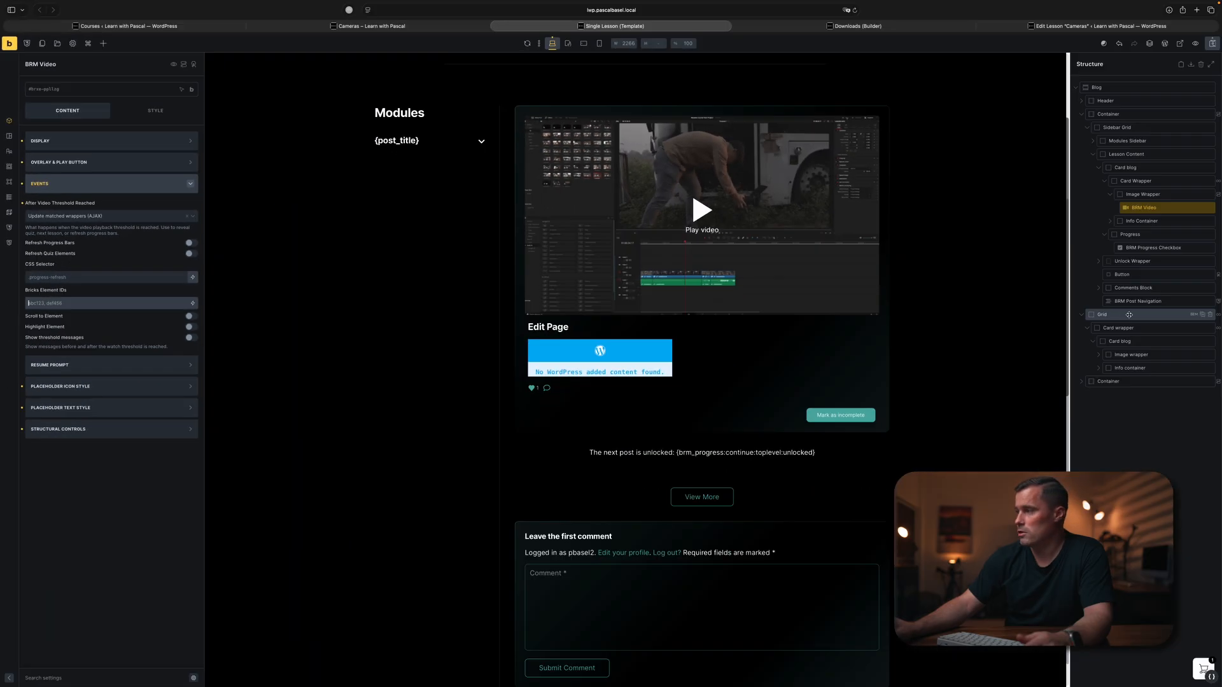
- Inspect the downloads Grid, then review the BRM Progress Checkbox's drip unlock, progress change and completion redirect event settings
left_click(1111, 315)
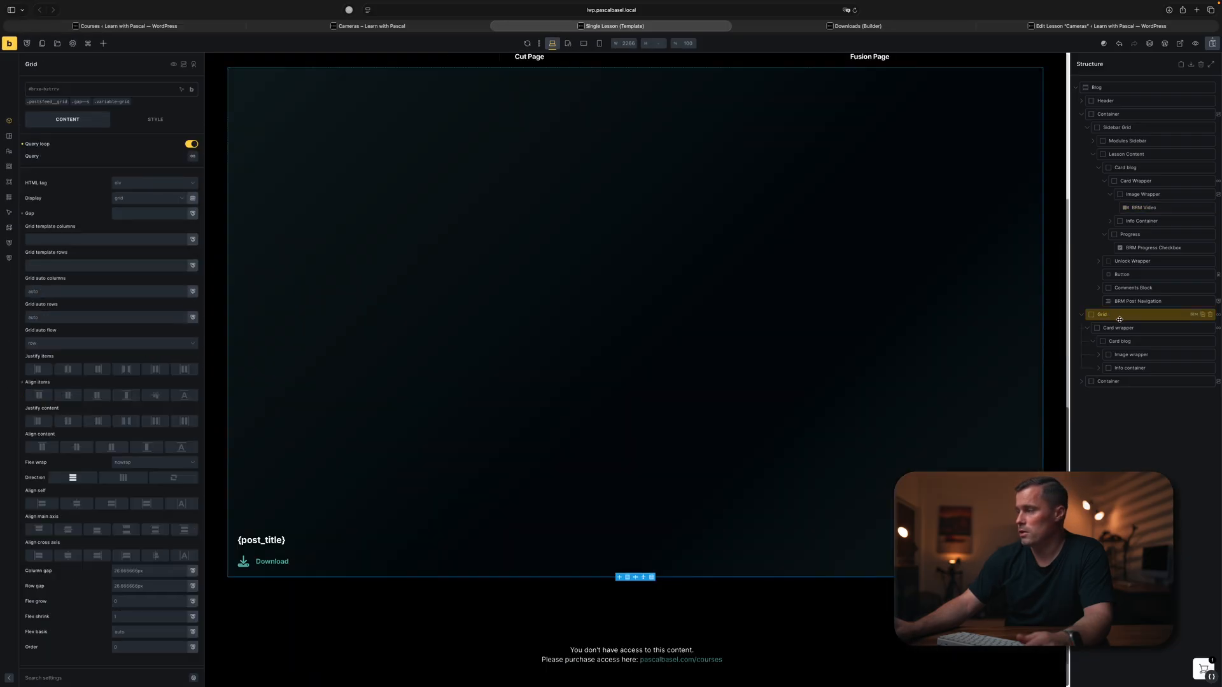
scroll(658, 319, "up", 10)
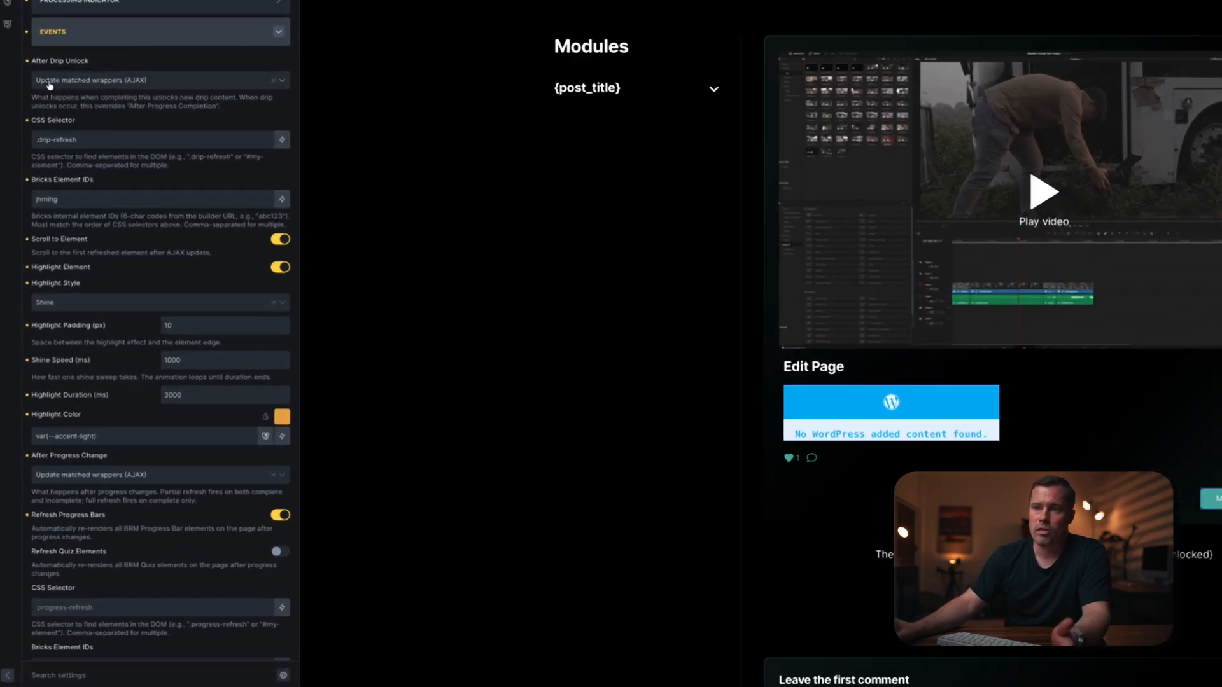
scroll(126, 287, "down", 2)
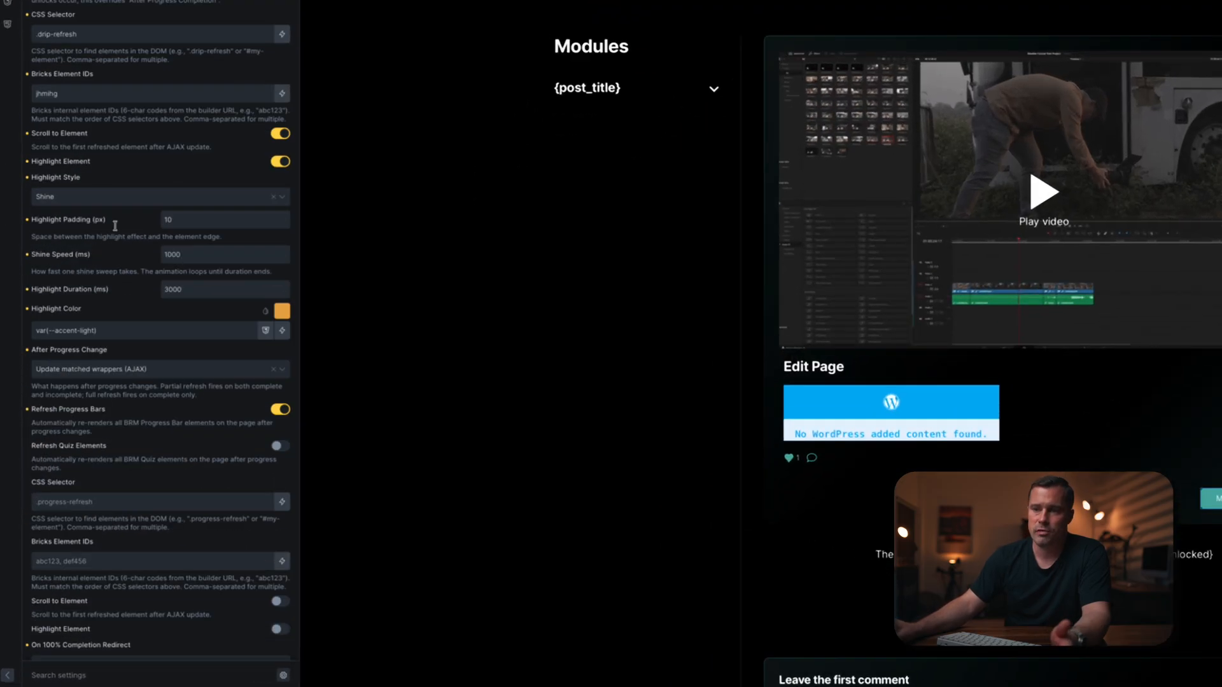
scroll(104, 288, "down", 3)
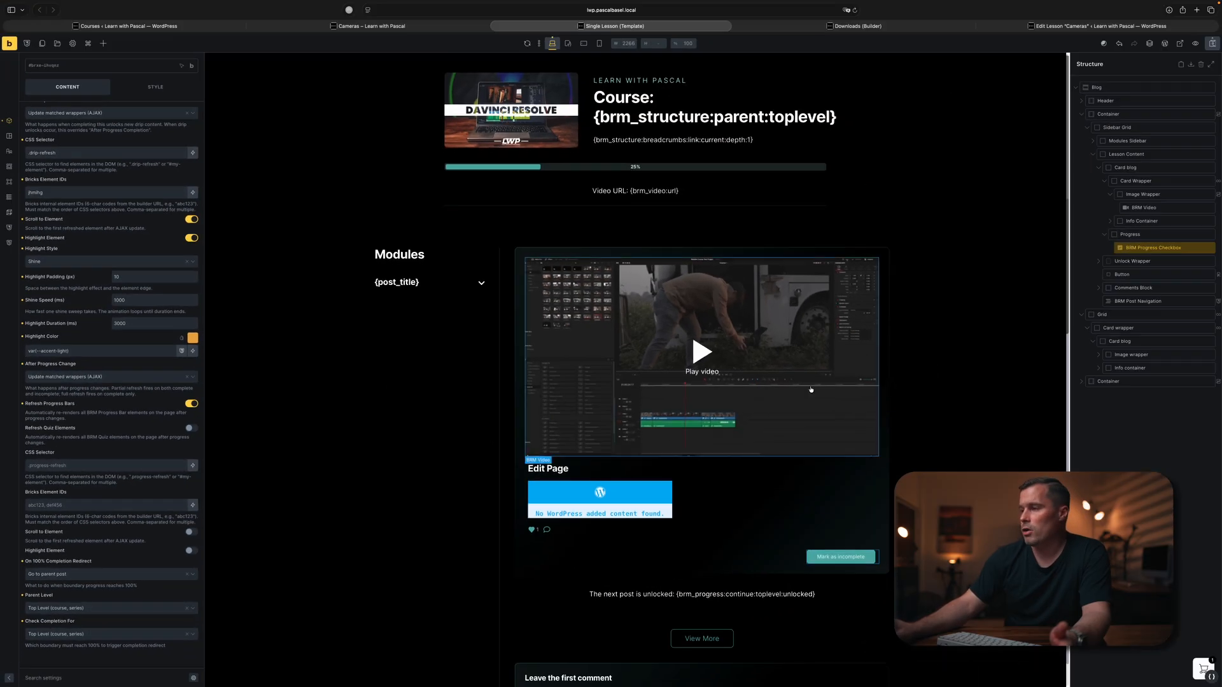
left_click(1208, 249)
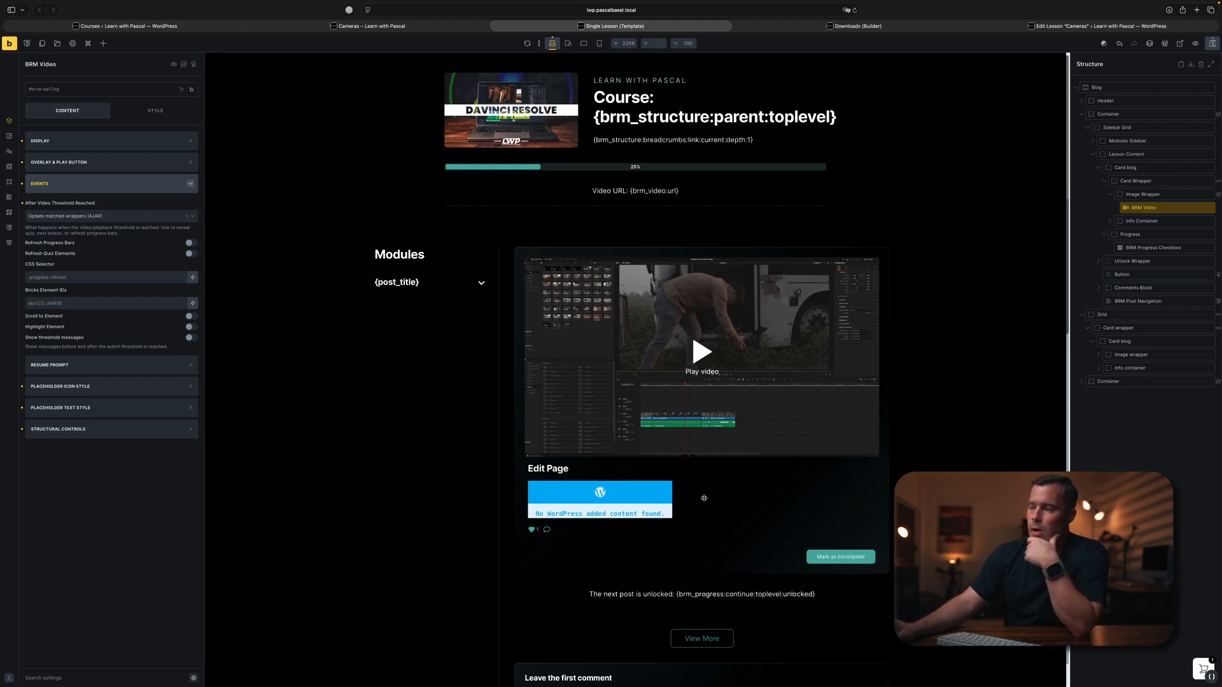
left_click(840, 557)
scroll(95, 468, "down", 3)
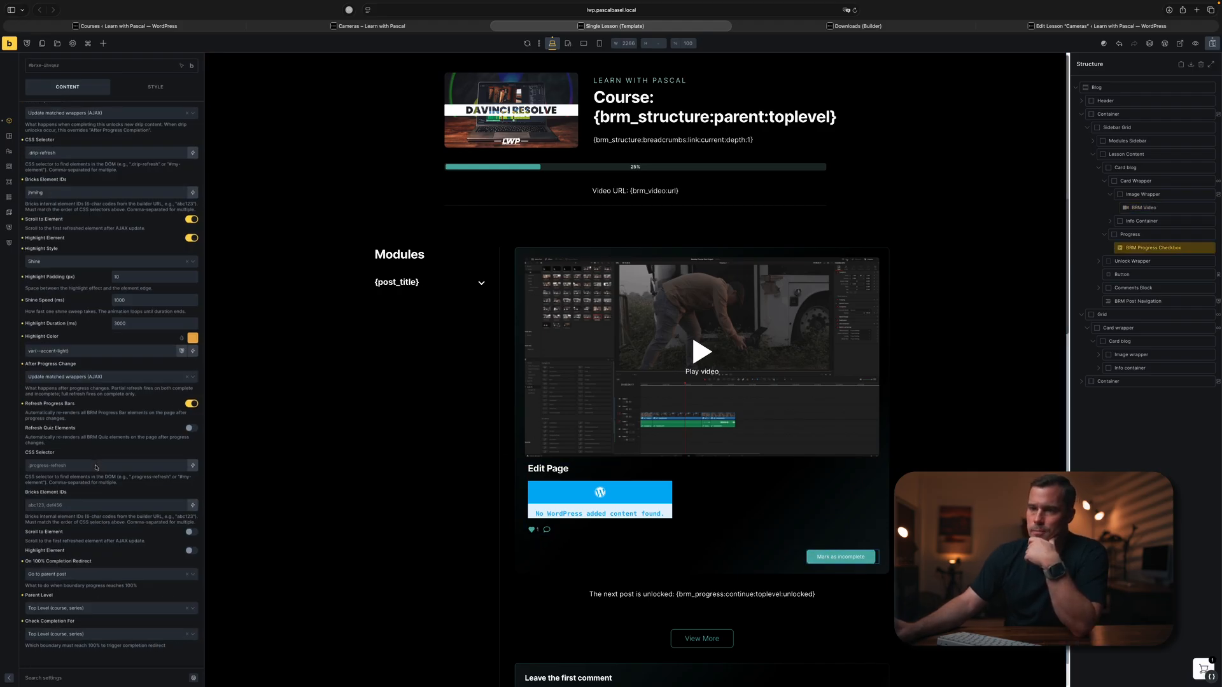
- Delete the downloads Grid from the Single Lesson template
left_click(678, 346)
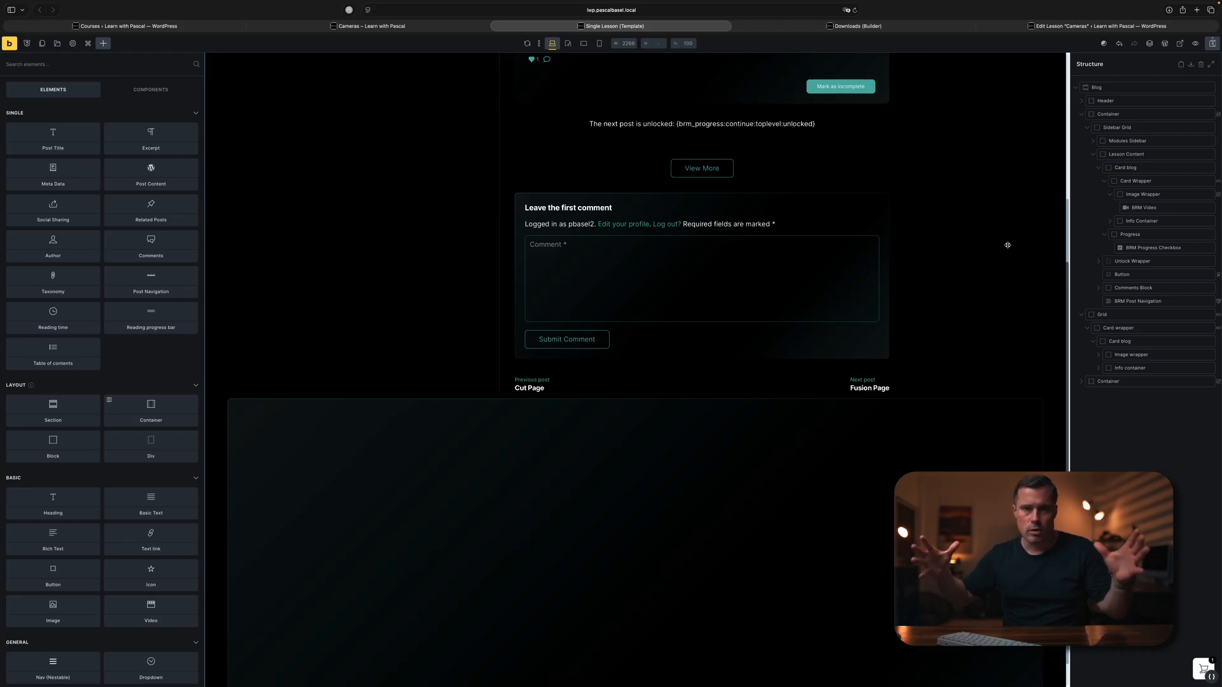
scroll(919, 208, "up", 3)
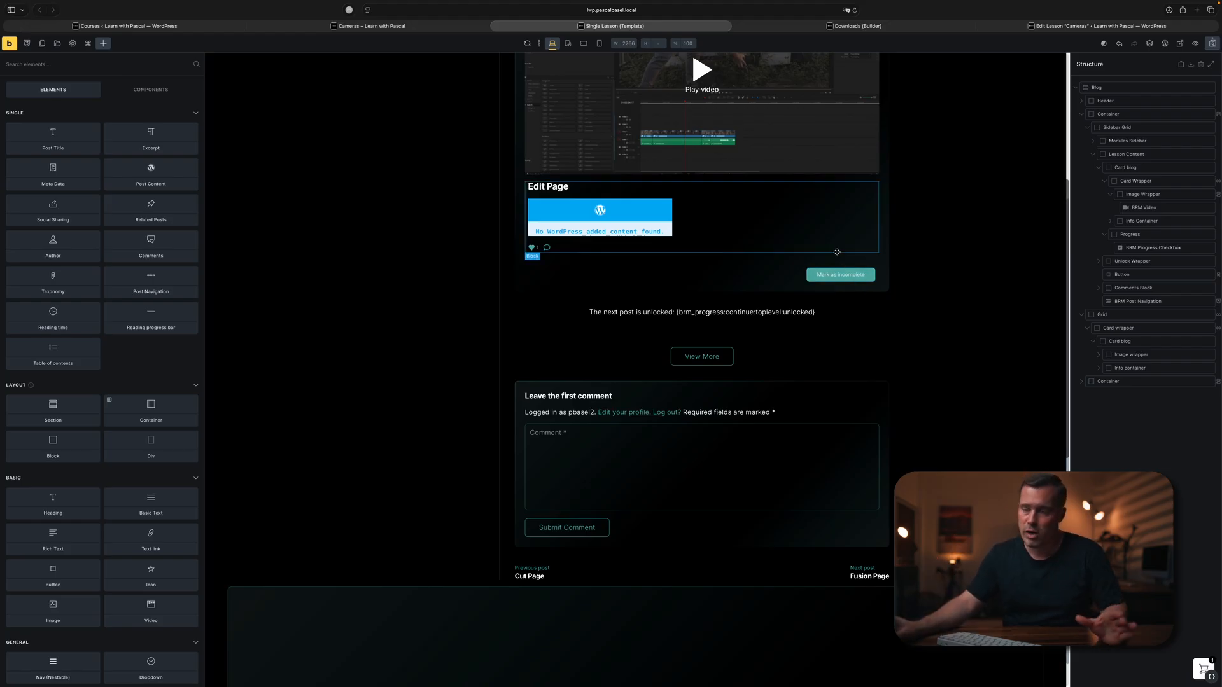
left_click(1208, 314)
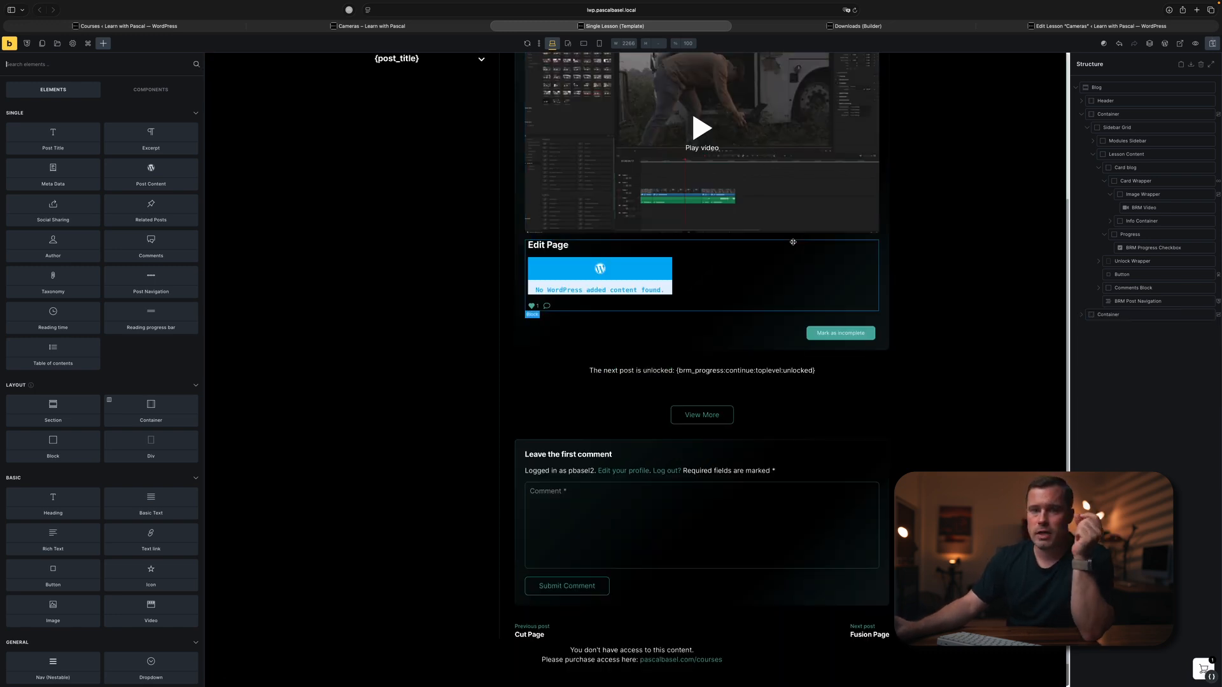
- Open the Downloads page on the front end, download DepthScape LUTs and check the file in the browser's download list
left_click(885, 27)
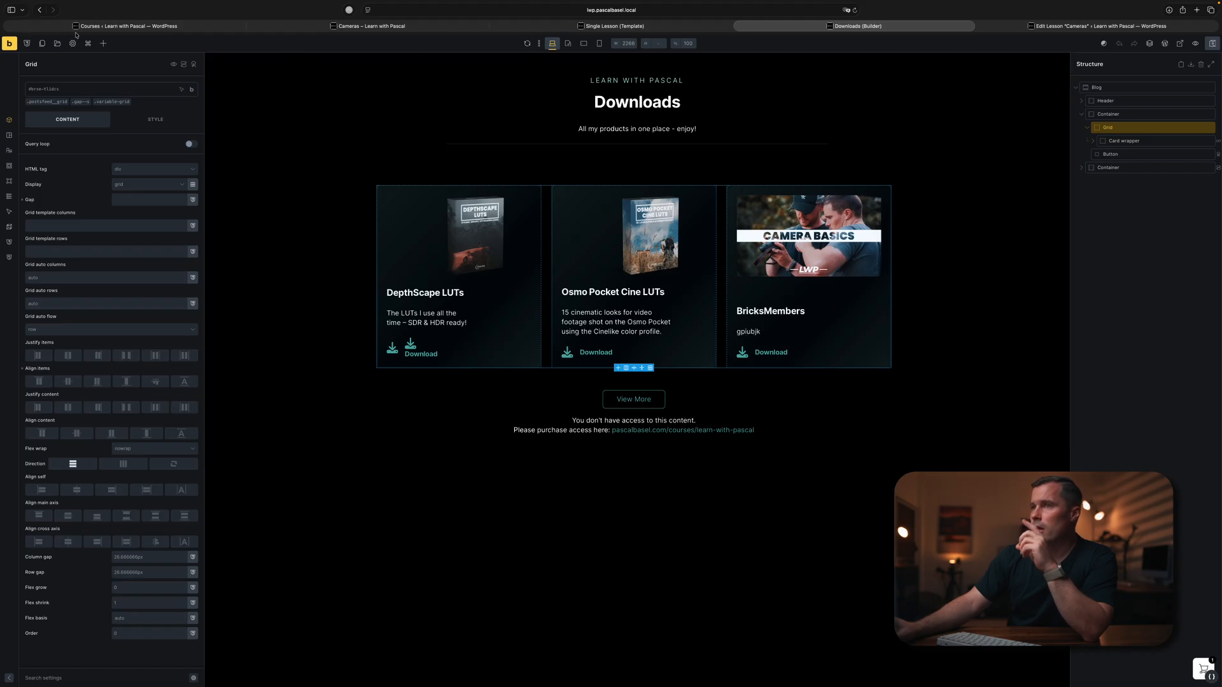
left_click(1182, 45)
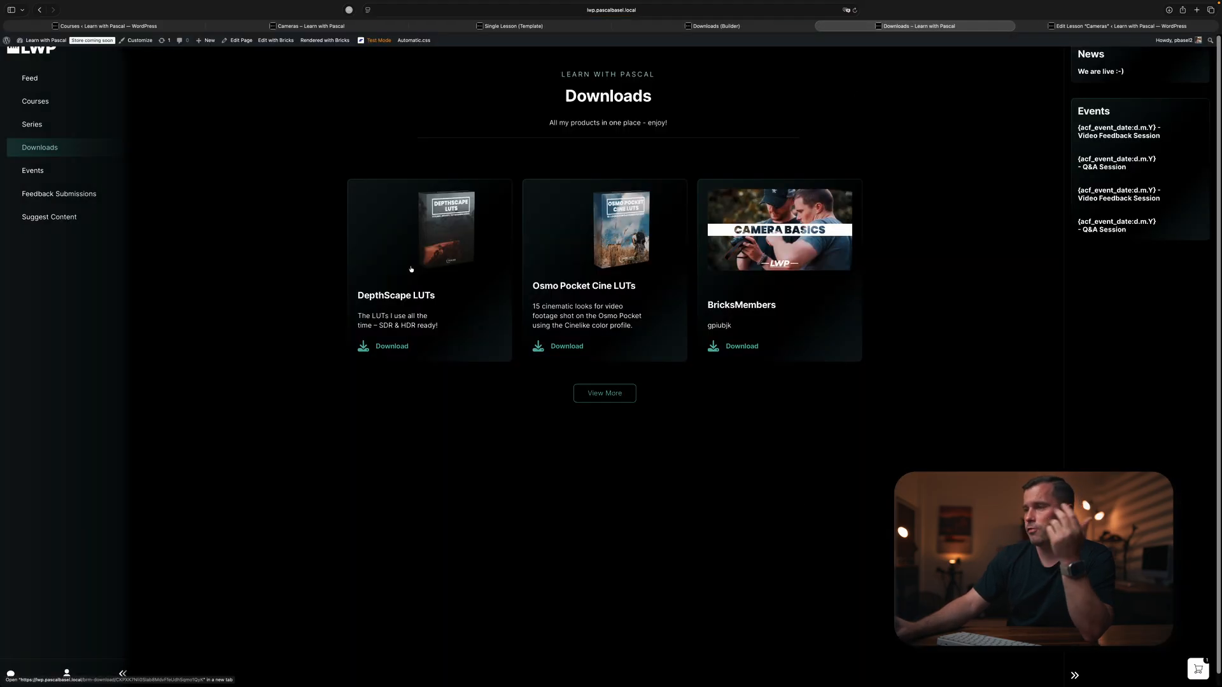
left_click(392, 350)
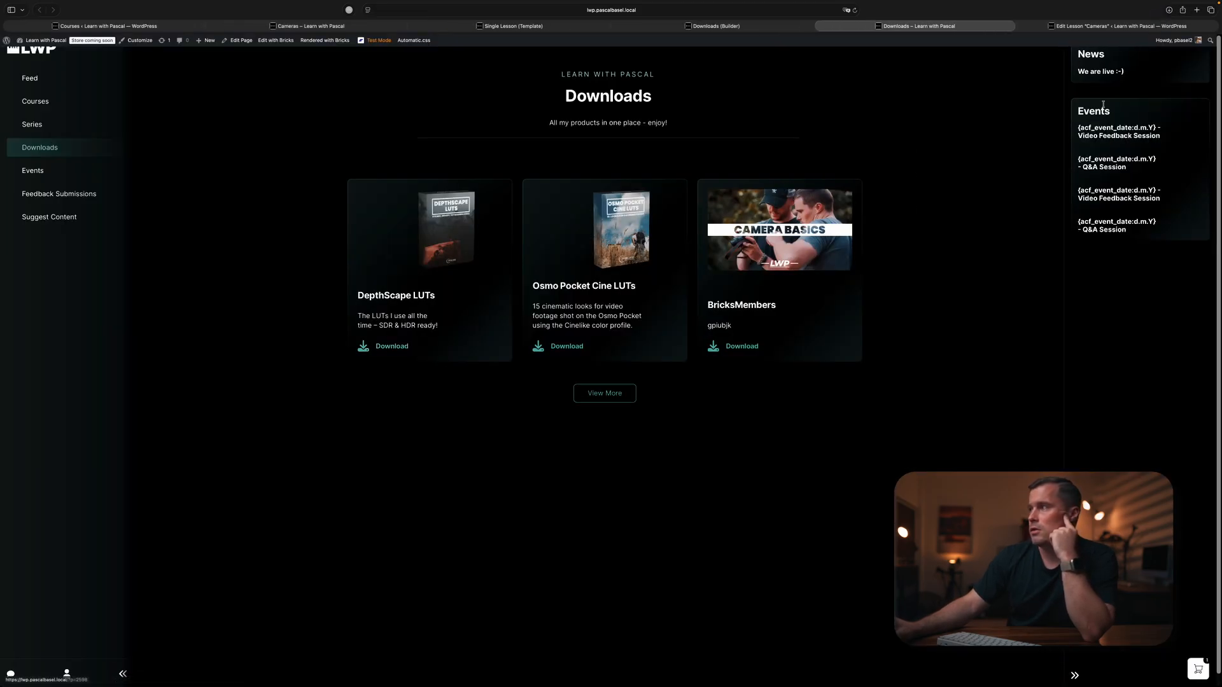
left_click(1169, 11)
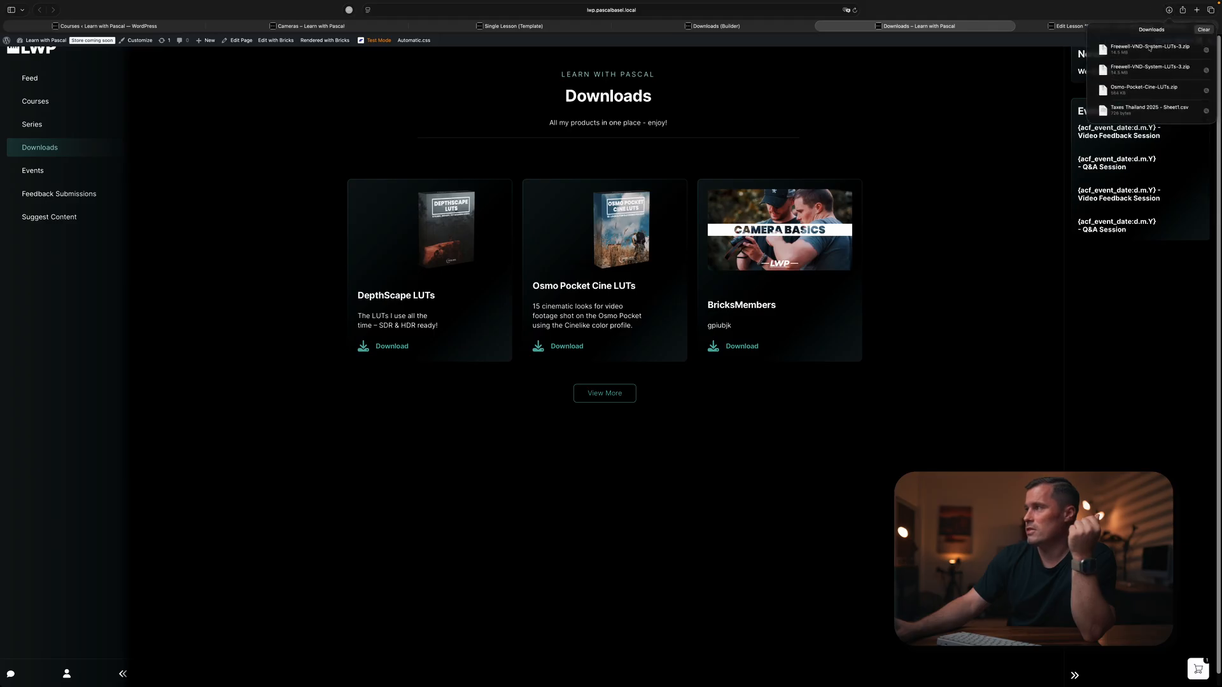
left_click(880, 179)
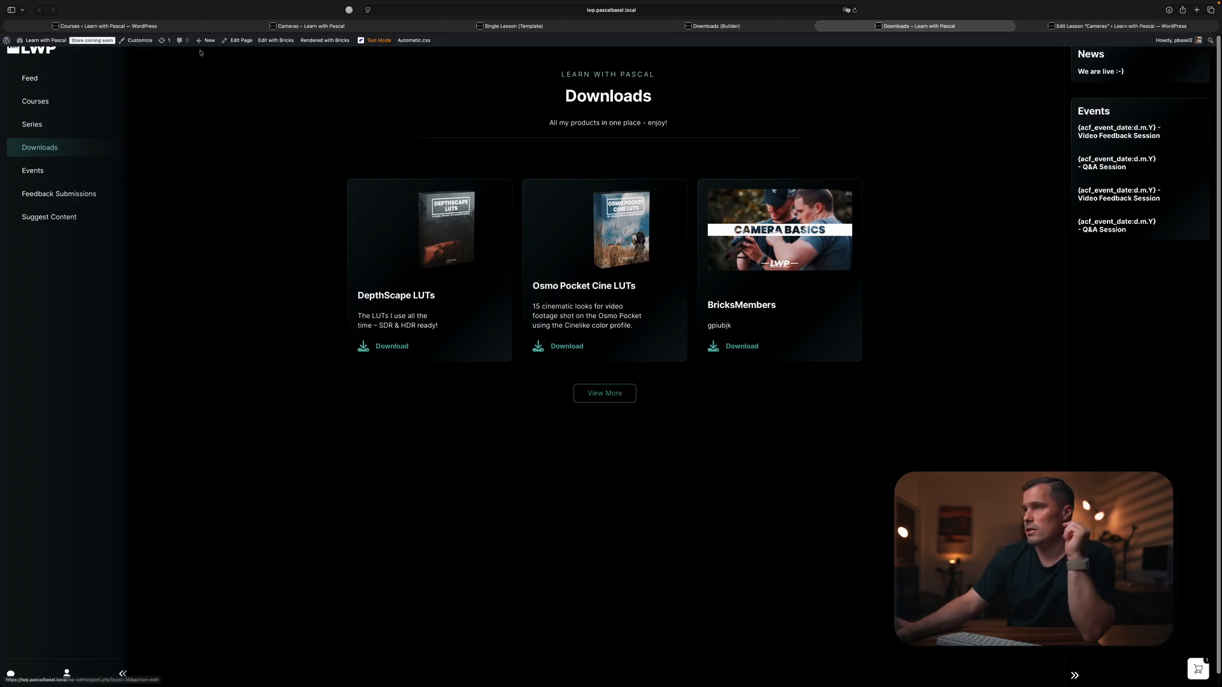
- Check which file is attached to the DepthScape LUTs entry in Protected Downloads and leave the editor without saving
left_click(120, 25)
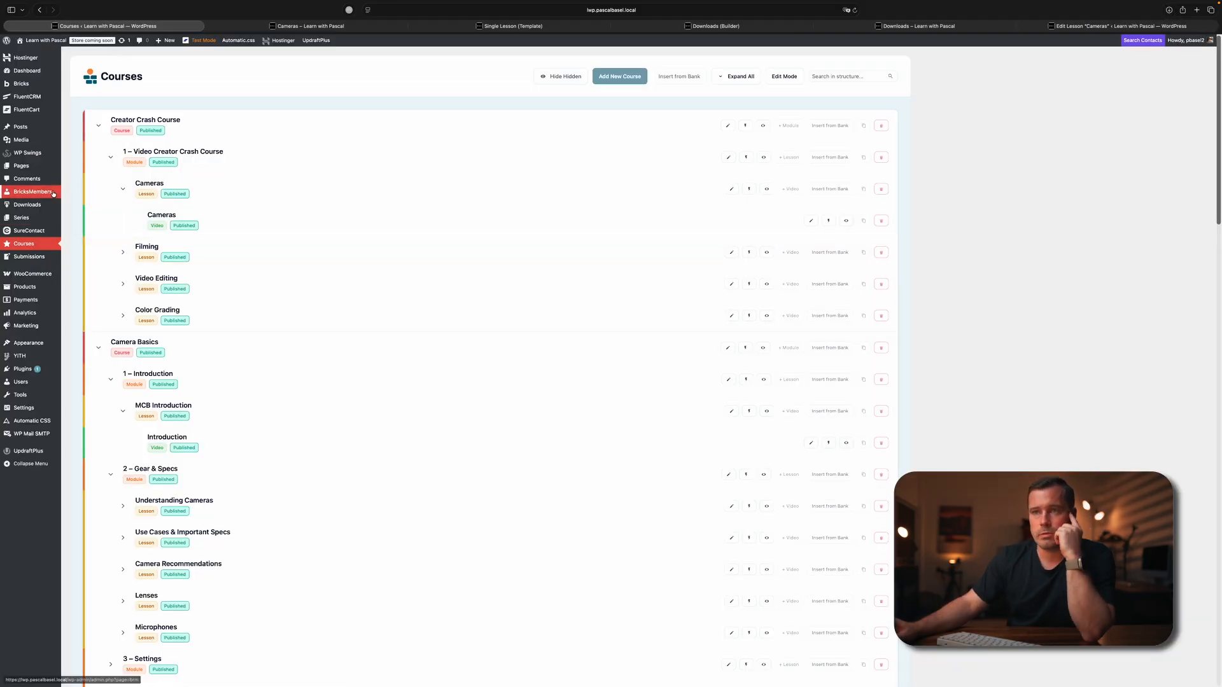
left_click(27, 204)
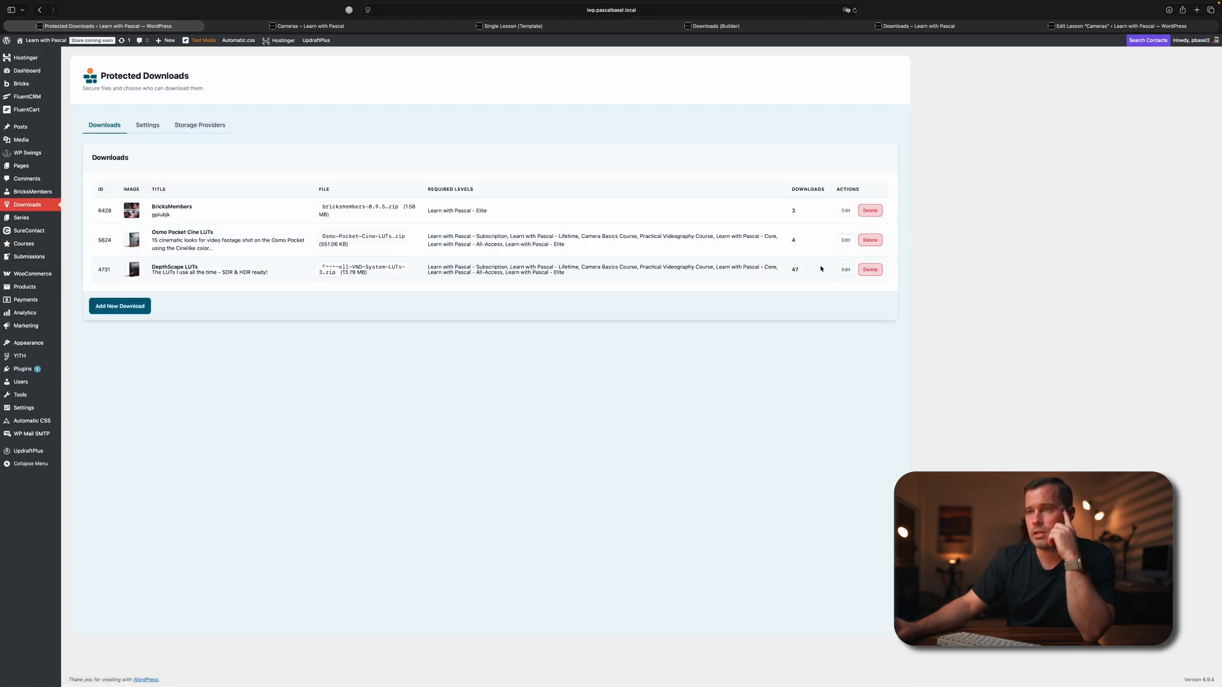
left_click(846, 270)
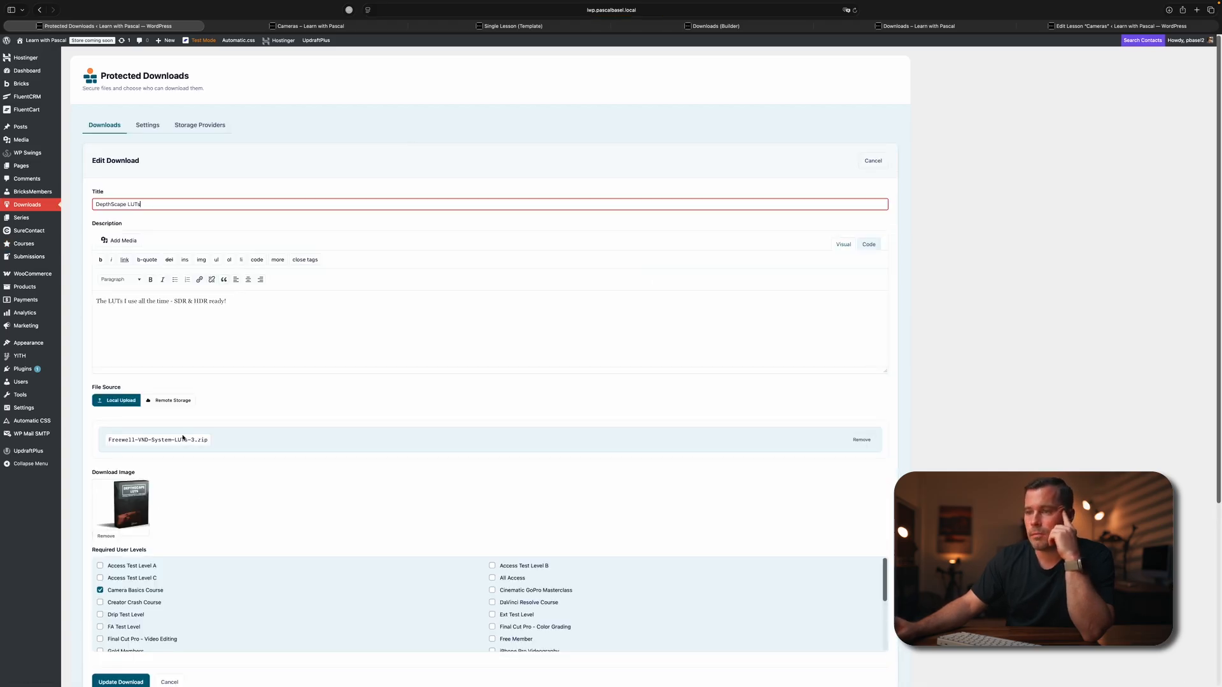
left_click(879, 163)
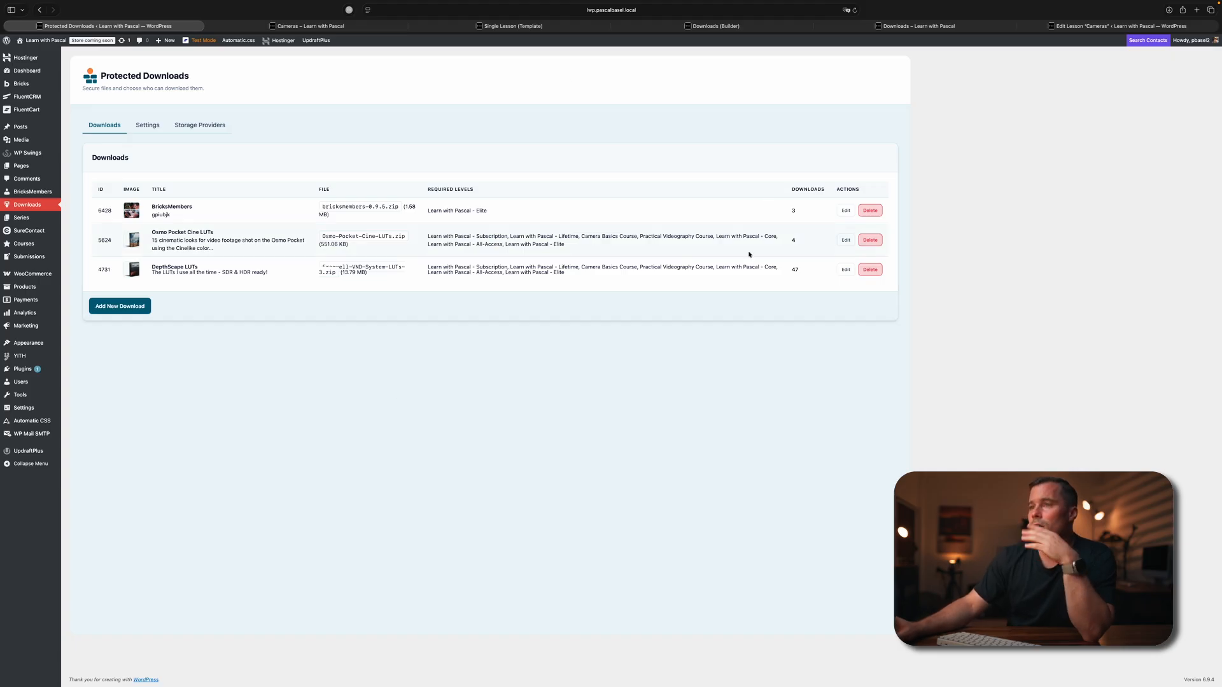
- Compare the required user levels of the DepthScape LUTs download with the access levels on the logged-in user's profile
left_click(845, 270)
scroll(237, 509, "down", 2)
scroll(204, 565, "down", 3)
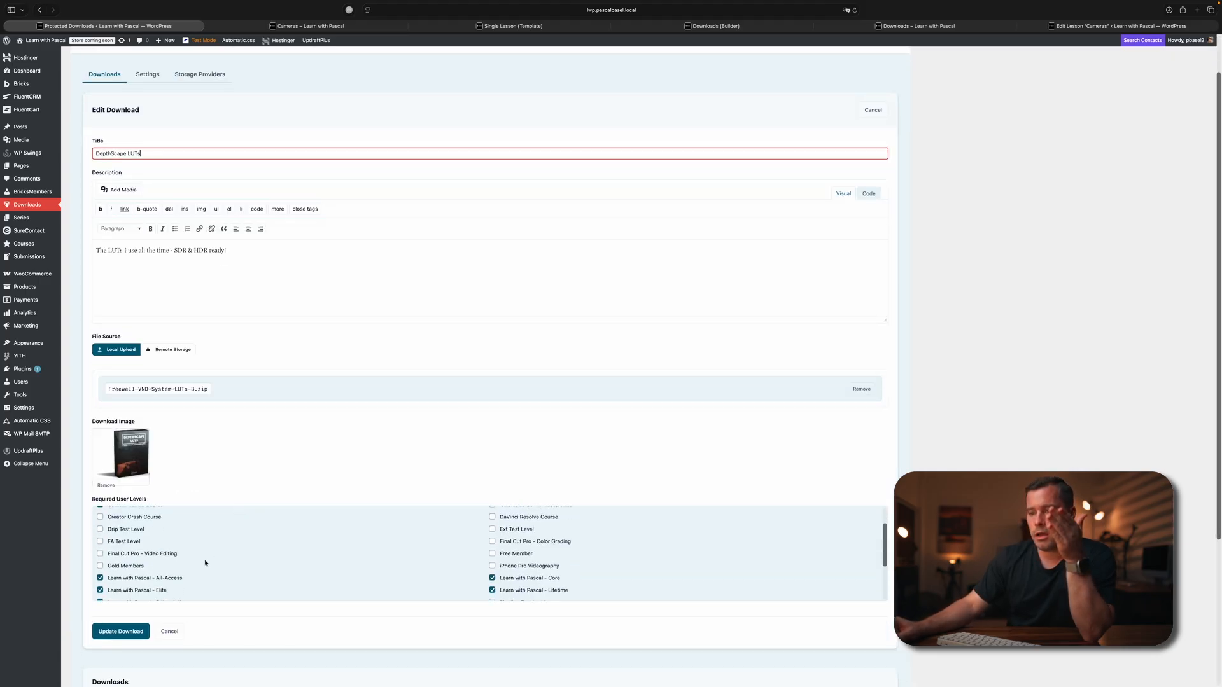
left_click(123, 568)
scroll(164, 568, "up", 3)
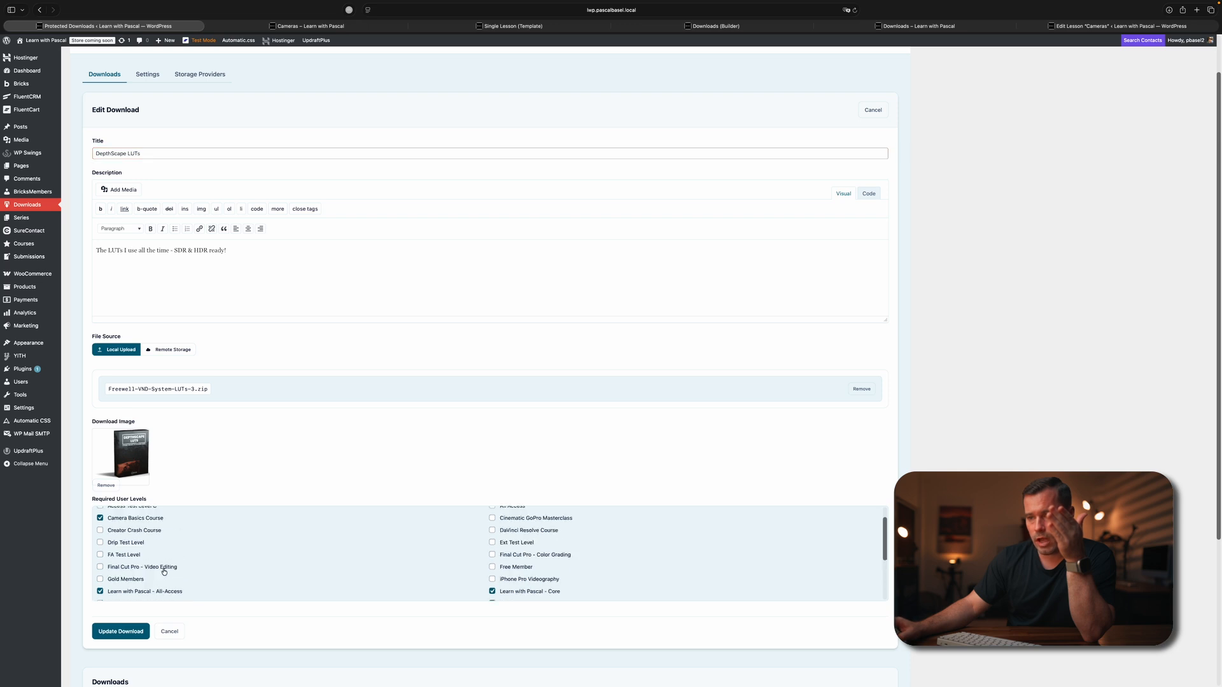
right_click(1192, 41)
left_click(1185, 47)
left_click(1083, 28)
scroll(578, 477, "down", 15)
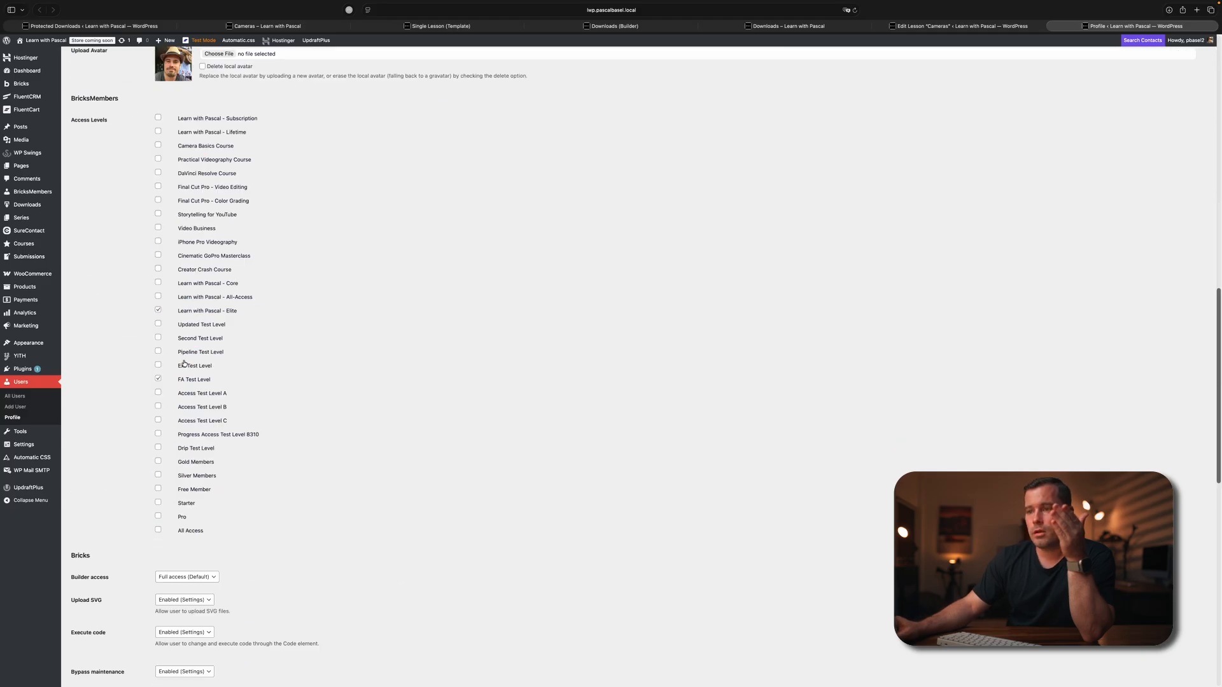
- Remove Learn with Pascal - Elite from the DepthScape LUTs download's required user levels and update the download
left_click(141, 26)
scroll(382, 561, "down", 2)
scroll(383, 561, "down", 5)
left_click(134, 565)
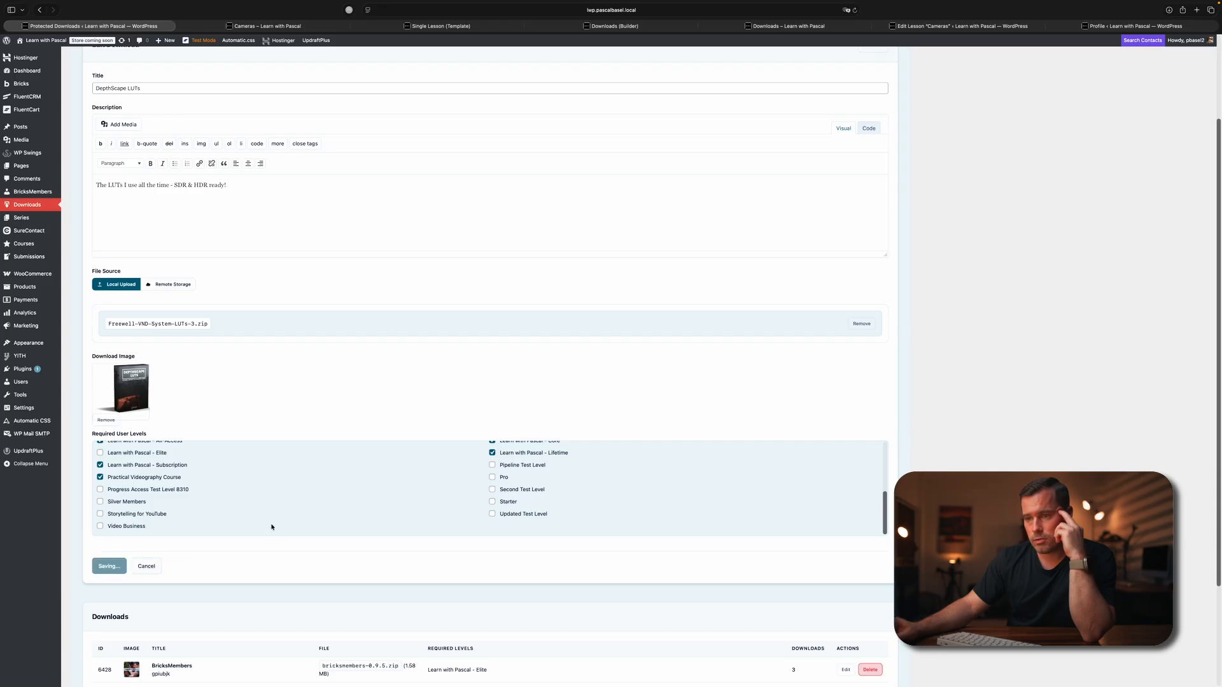
- Reload the front-end Downloads page and try to download DepthScape LUTs with the changed access levels
left_click(784, 26)
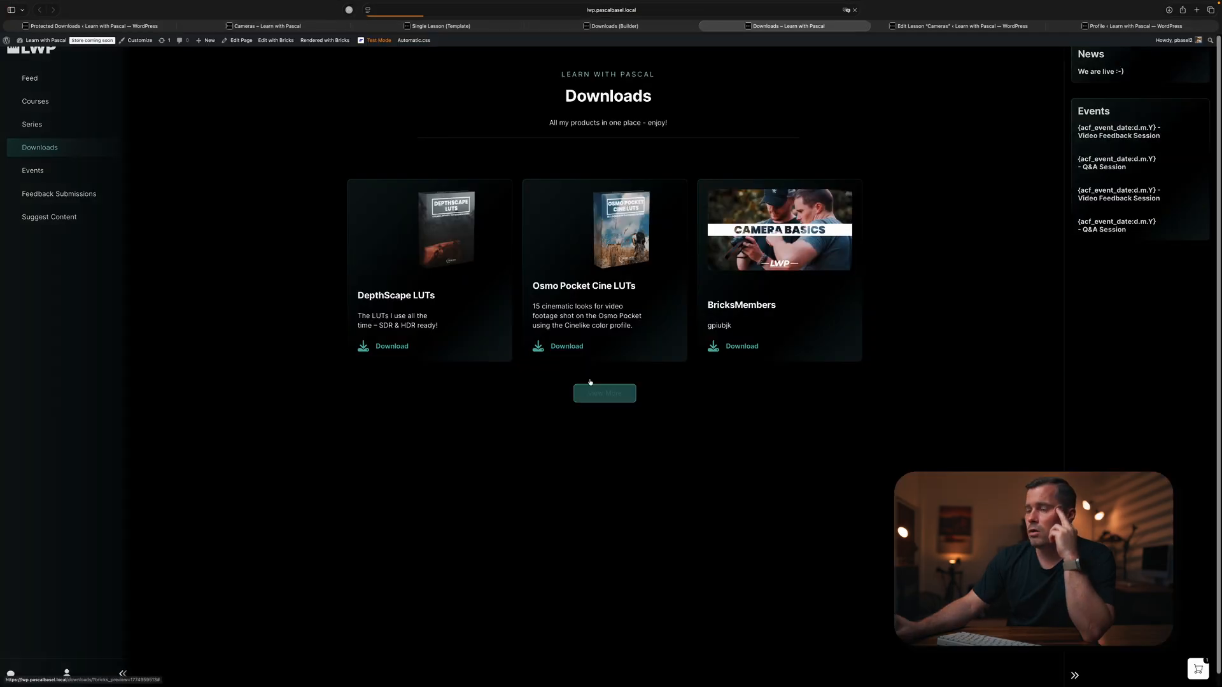
left_click(397, 347)
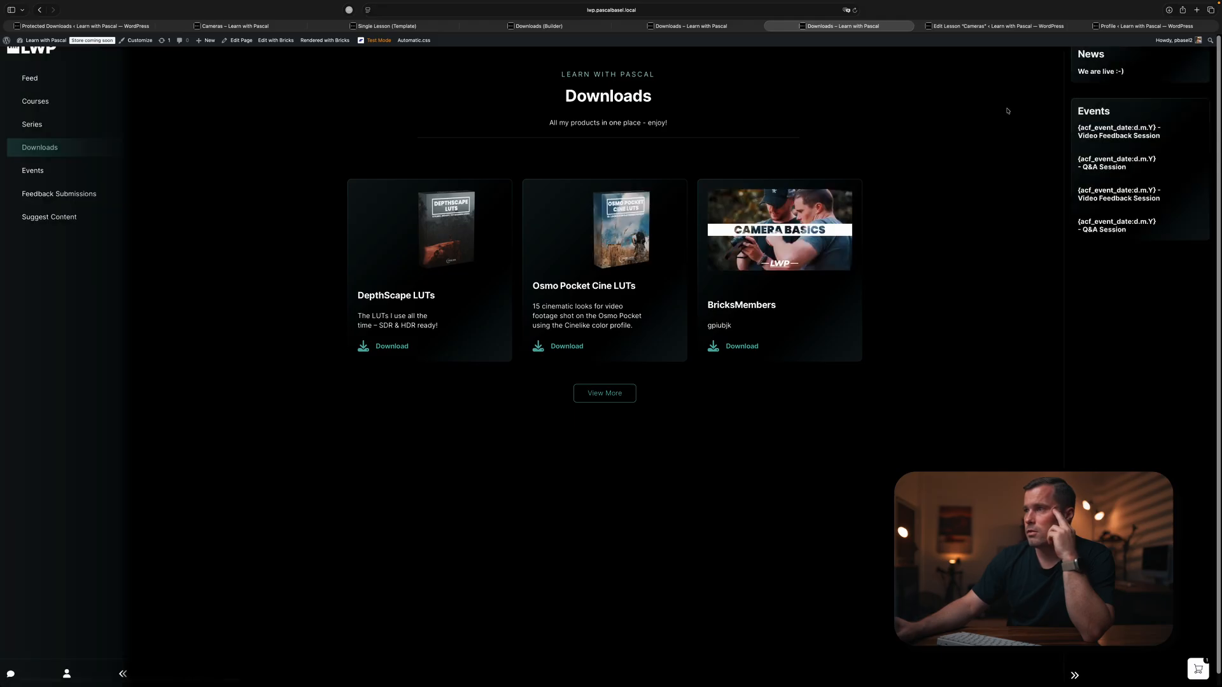
- Test a download on the front-end Downloads page and check the Access Denied Redirect URL in the Protected Downloads settings
left_click(564, 344)
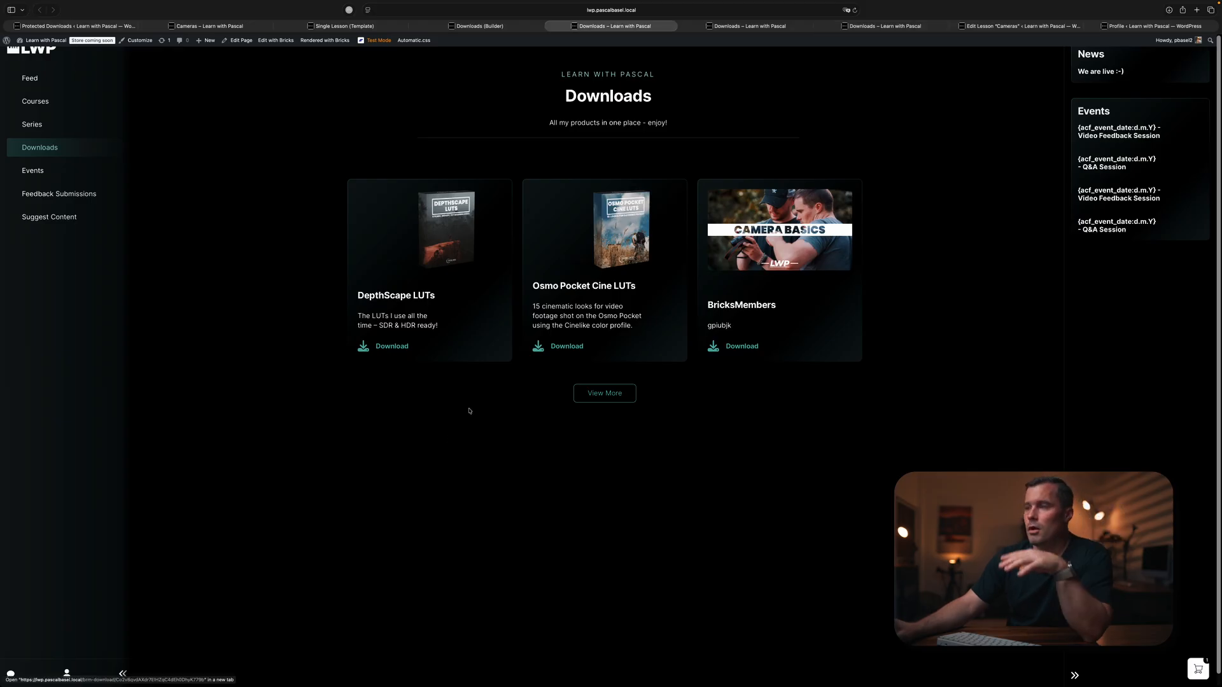
left_click(39, 26)
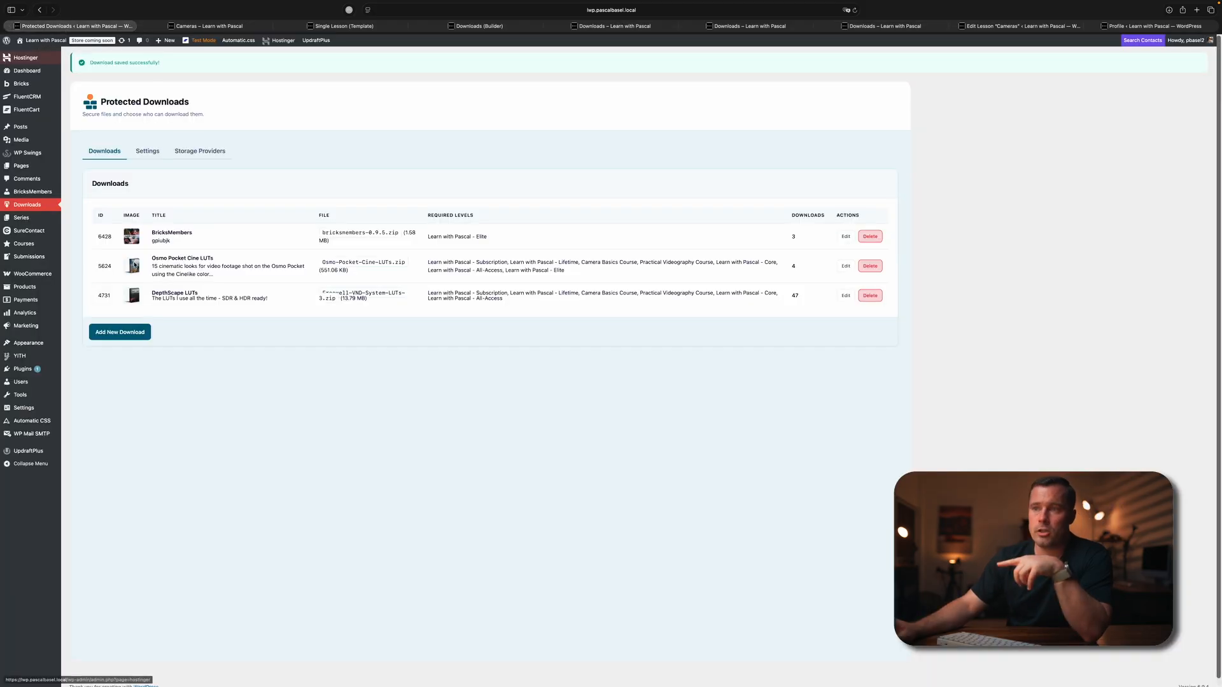
left_click(152, 154)
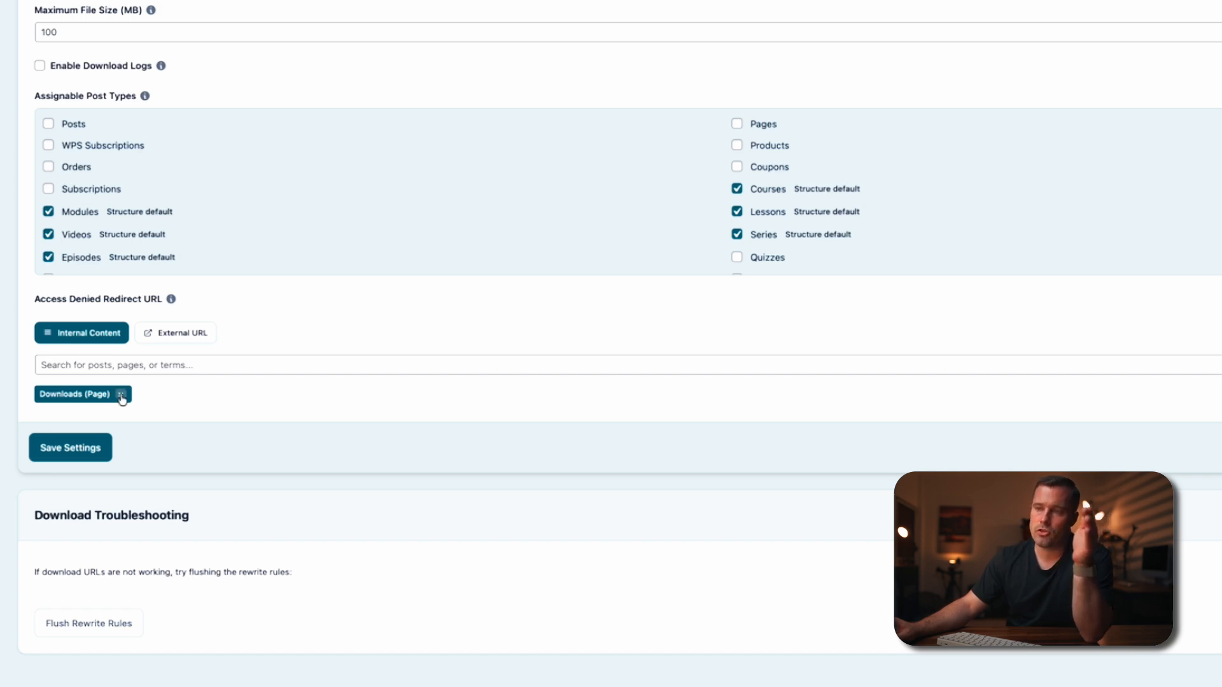
left_click(169, 364)
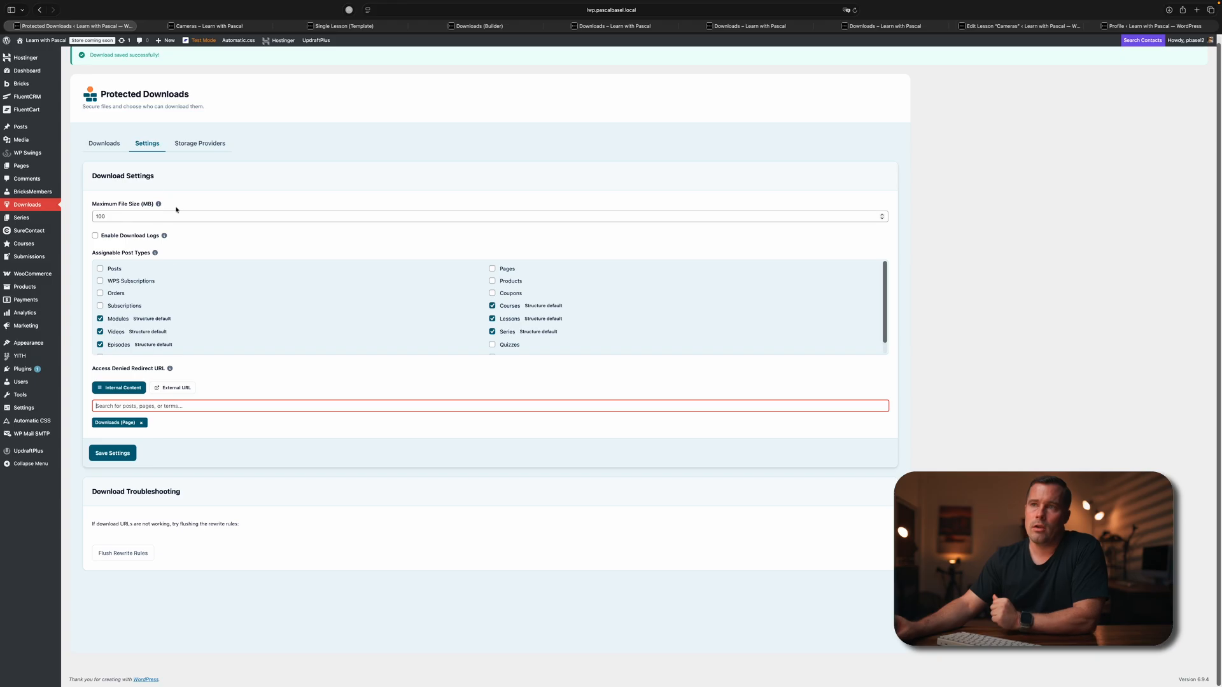
left_click(104, 143)
scroll(246, 263, "up", 1)
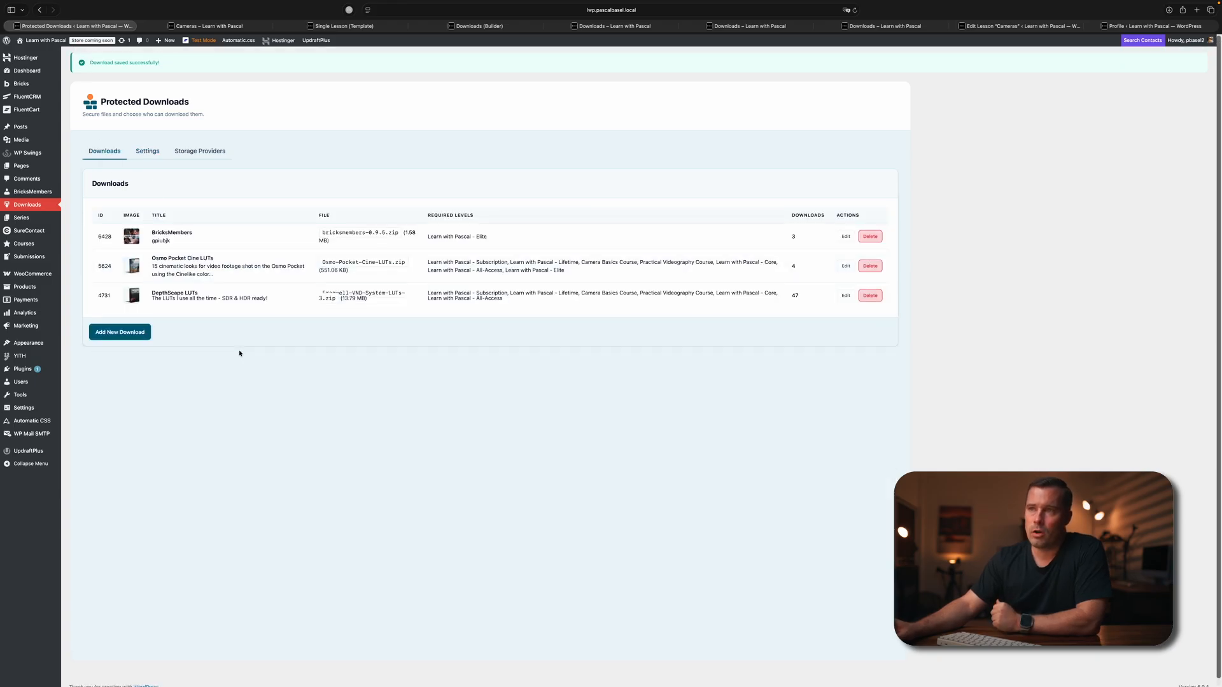
- Remove the Downloads page from the Access Denied Redirect URL in the Protected Downloads settings and save them
left_click(150, 154)
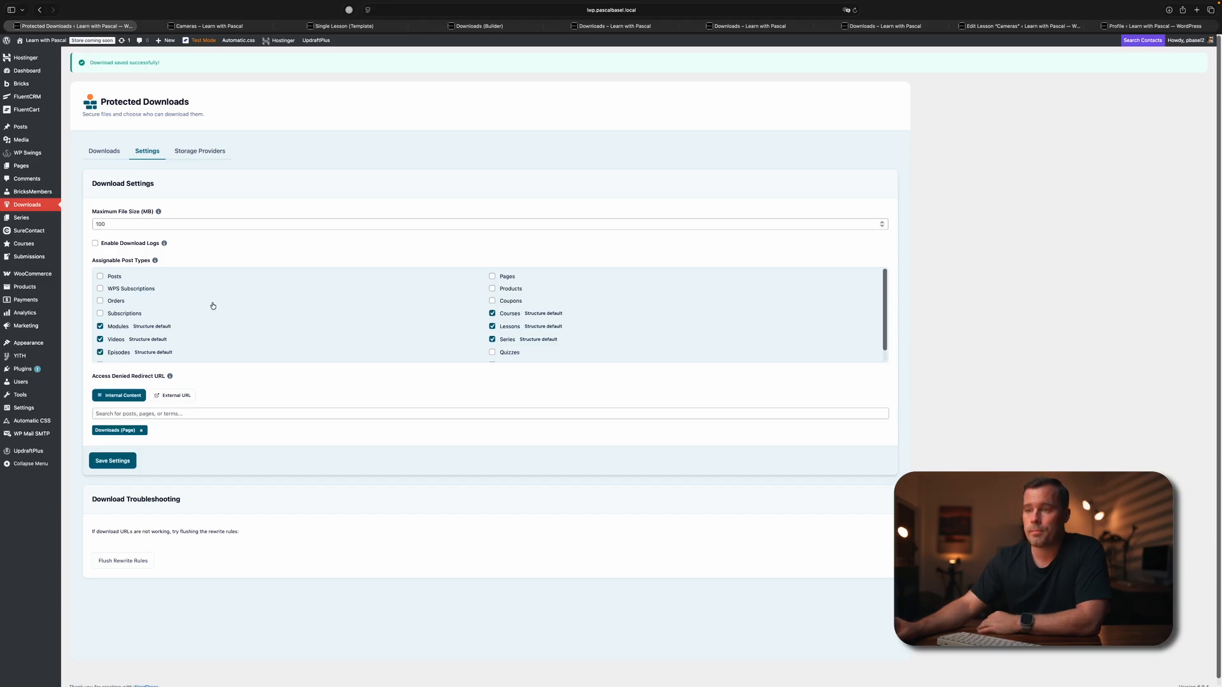
left_click(142, 431)
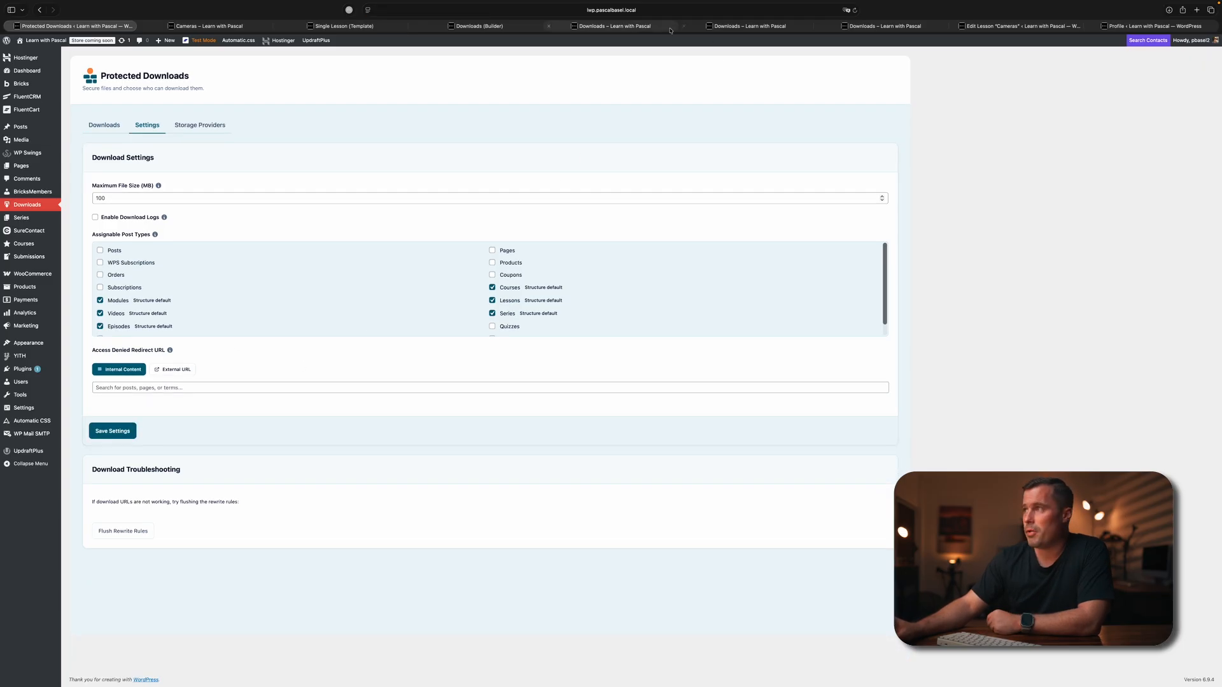
- Try to download DepthScape LUTs in a new tab from the front-end Downloads page and read the response
left_click(745, 26)
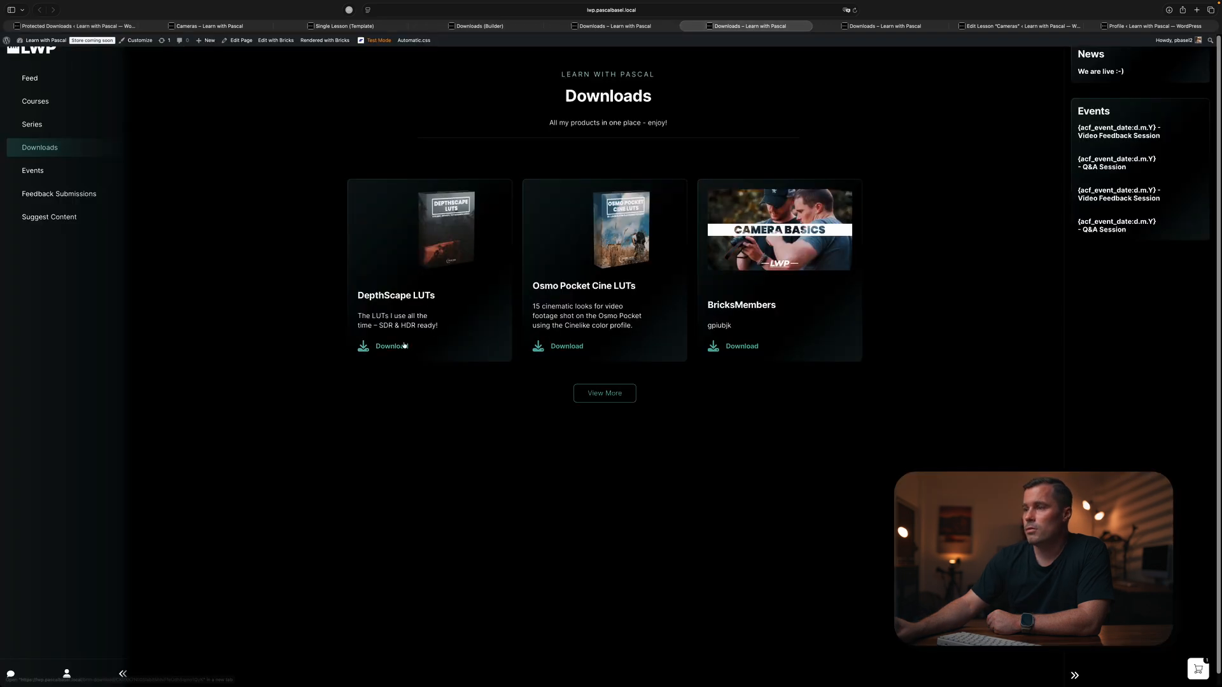
left_click(403, 346, "super")
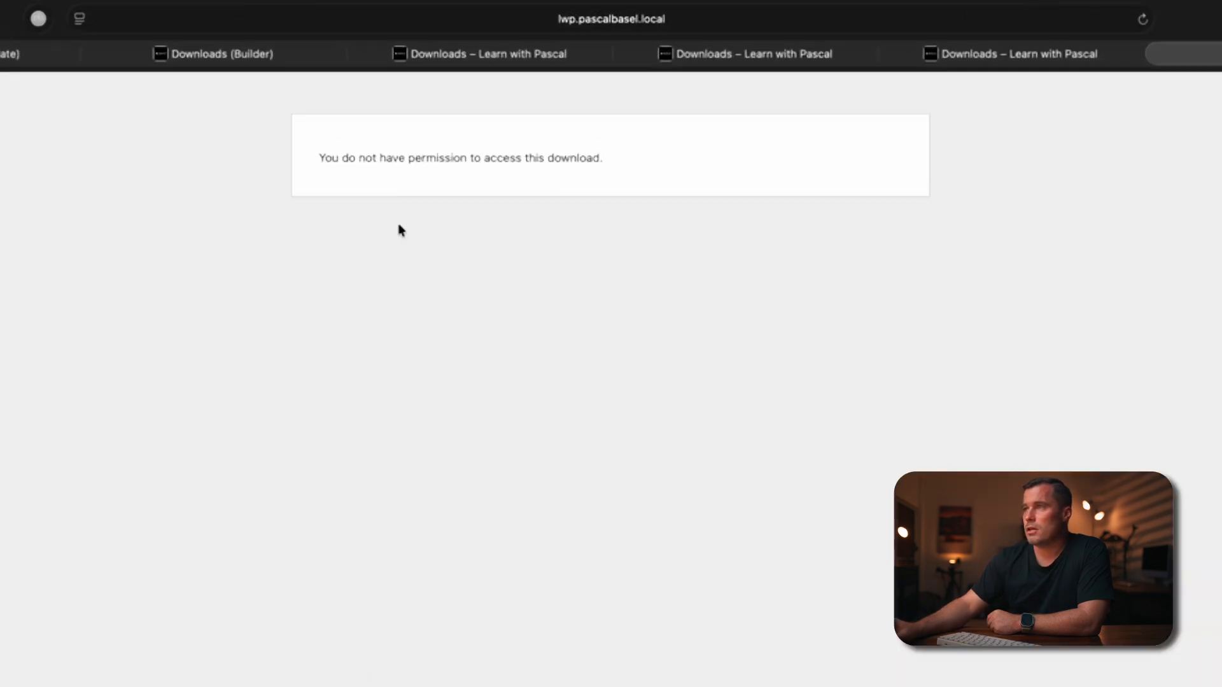
left_click_drag(317, 165, 633, 158)
left_click(665, 154)
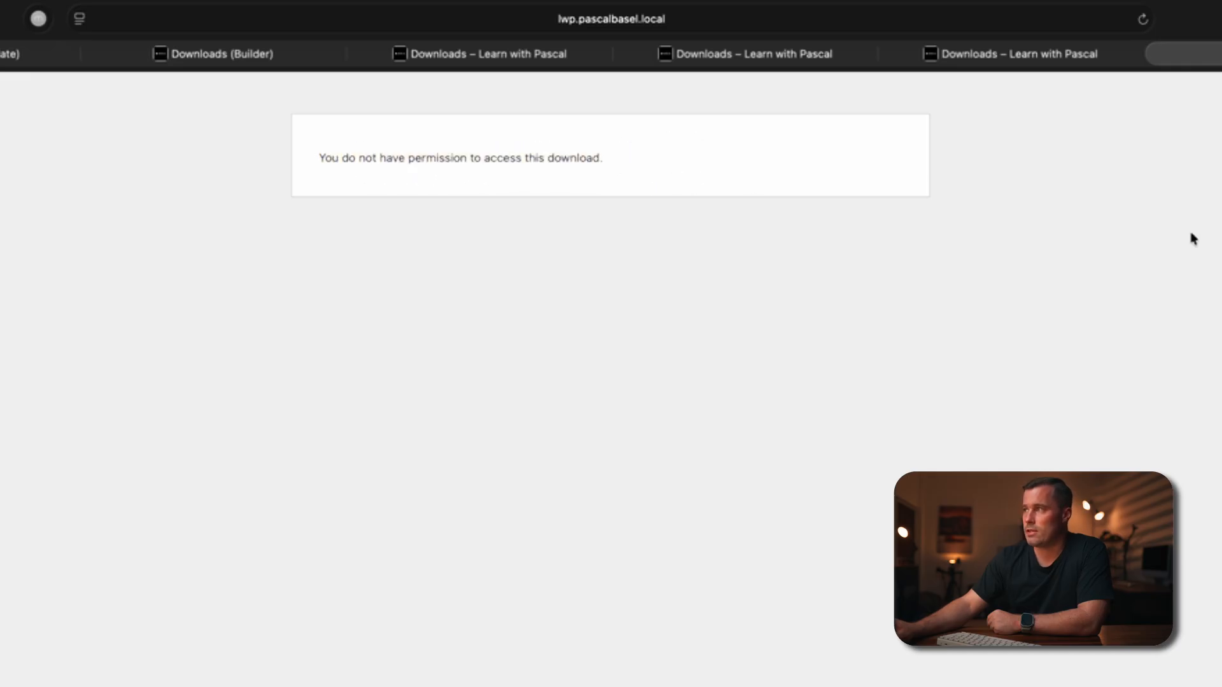